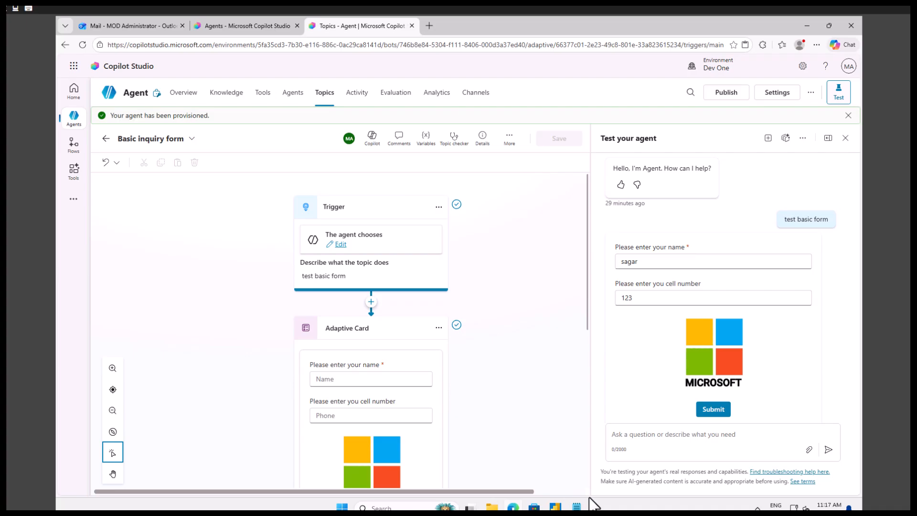
Switch to Notepad, write a "Name:-" line with the person's name, and copy that name onto its own line below.
left_click(576, 507)
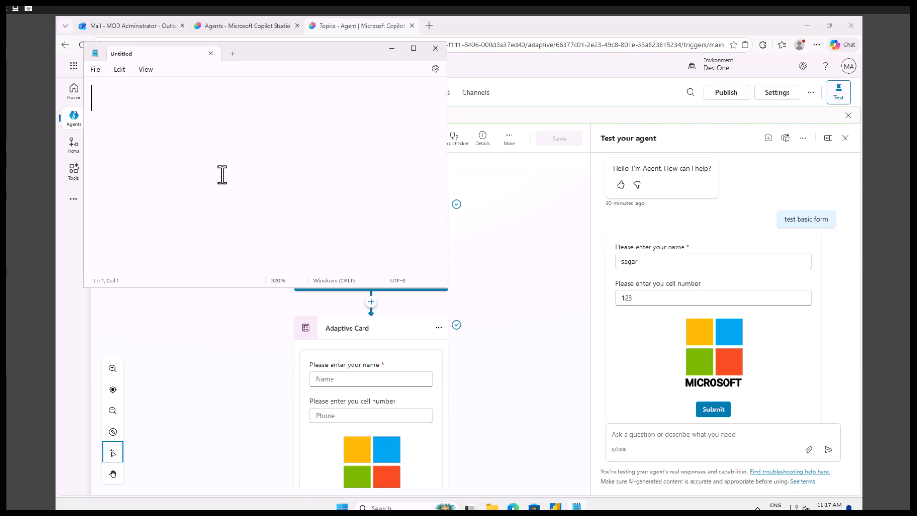
type("Name:")
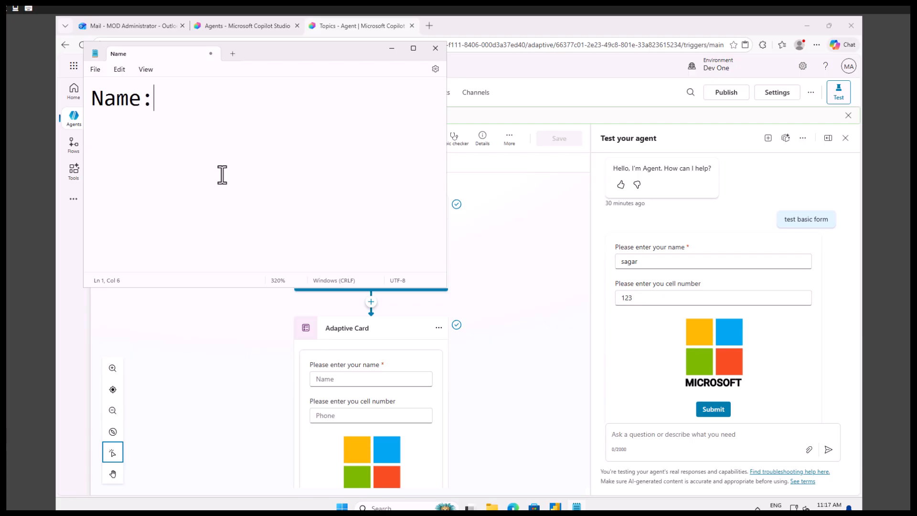
type("- Sagar")
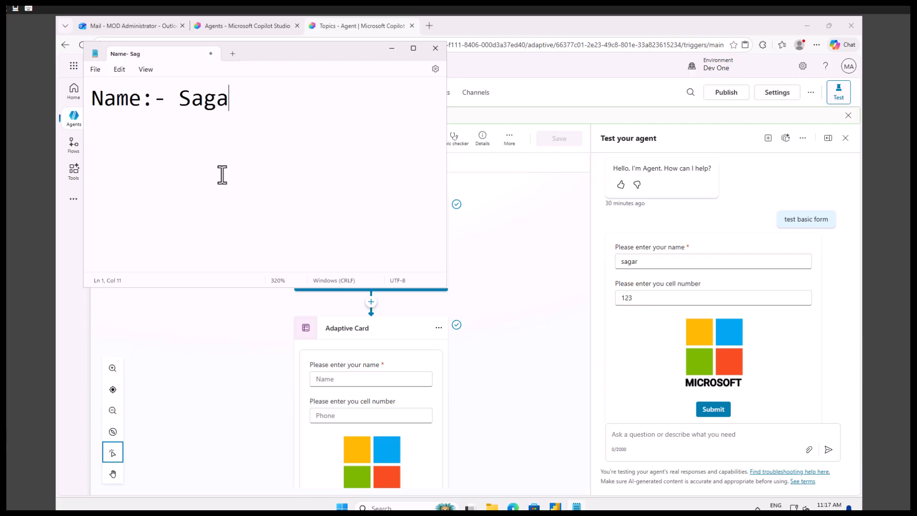
key("Return")
double_click(236, 99)
key("ctrl+c")
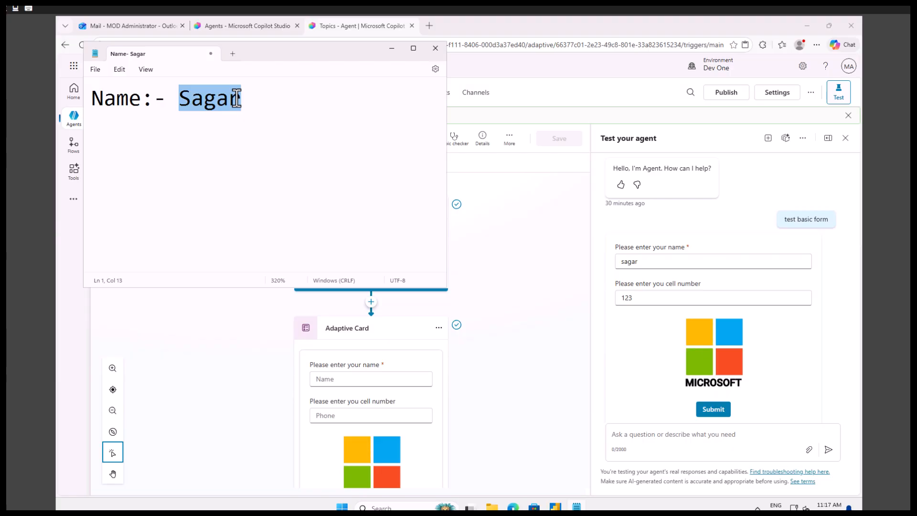
left_click(141, 138)
key("Return")
key("ctrl+v")
key("Return")
Add the line "PA:- Flow:- SaleResponsible" beneath the copied name in the note.
type("P")
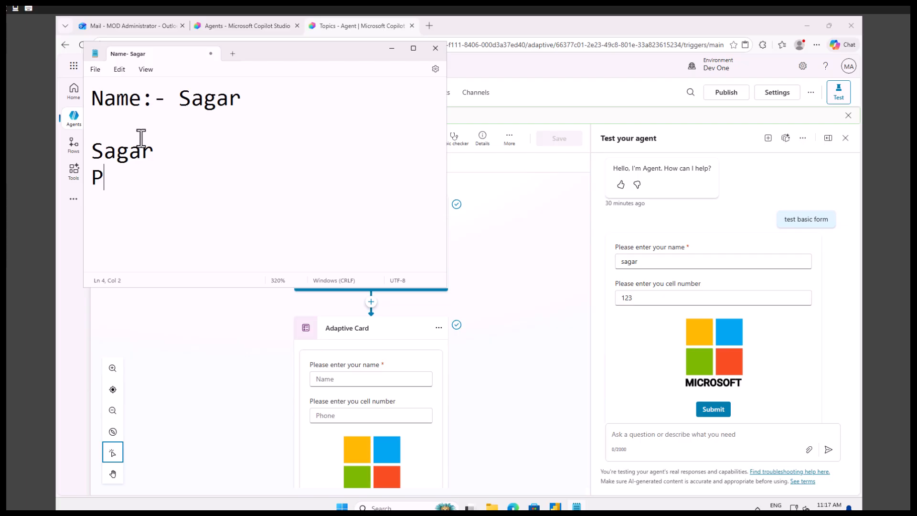
type("A:- Flow:-")
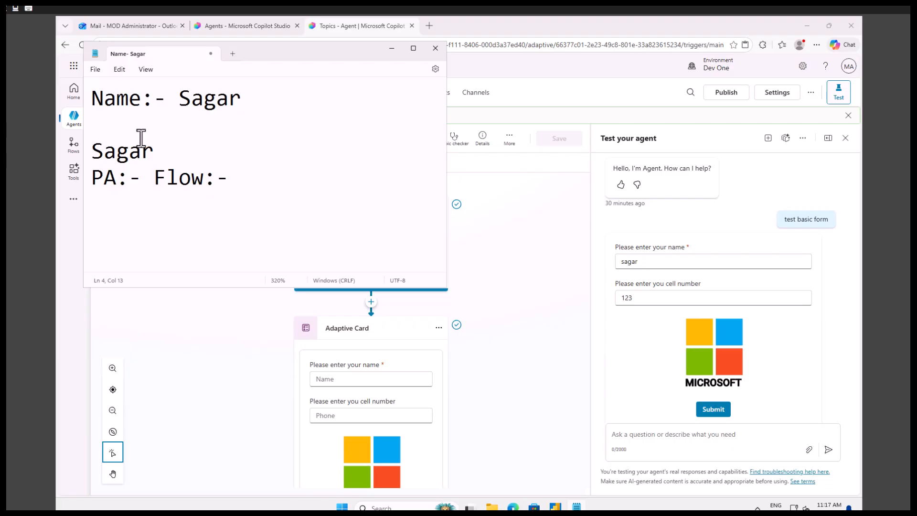
type("SaleRessponsible")
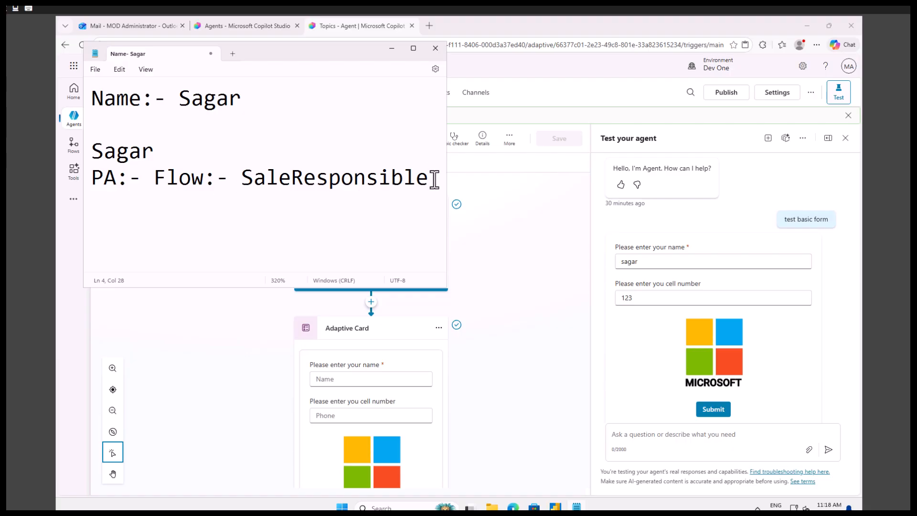
double_click(210, 105)
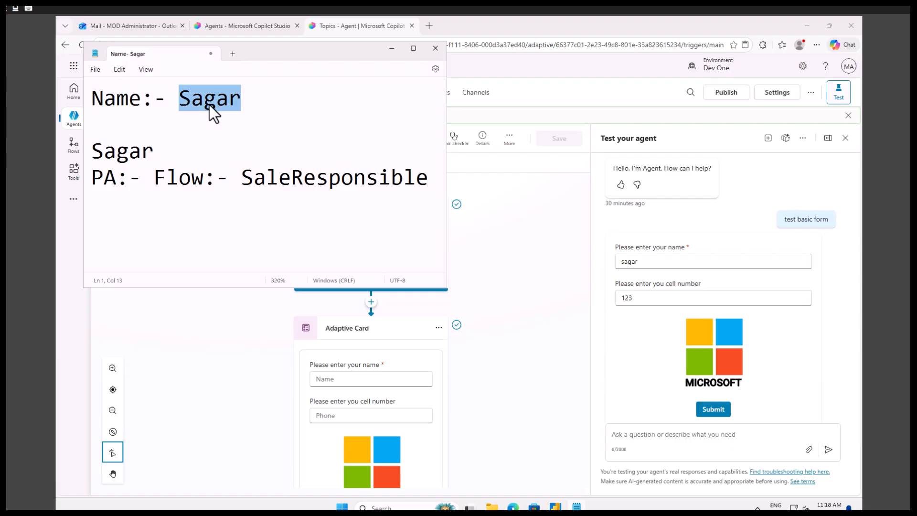
left_click(147, 199)
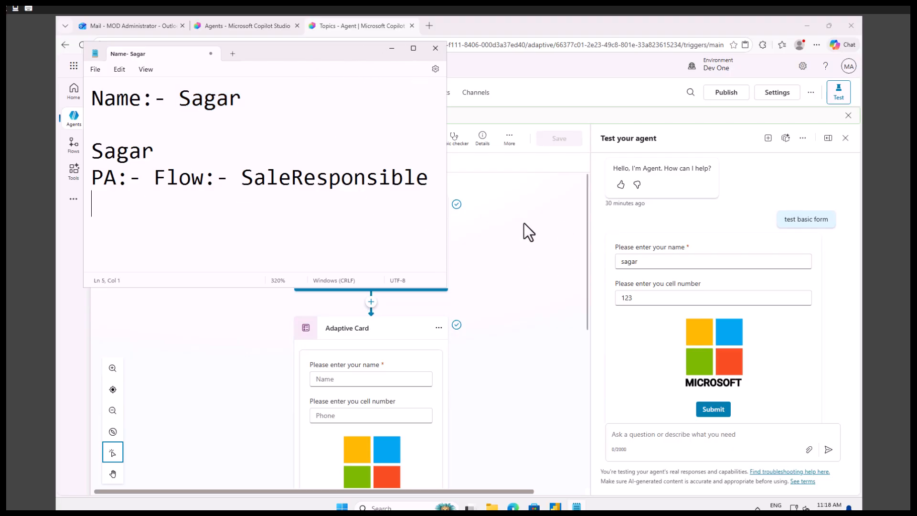
Switch back to Copilot Studio, leave the Basic inquiry form topic, and add a new topic from blank.
left_click(548, 256)
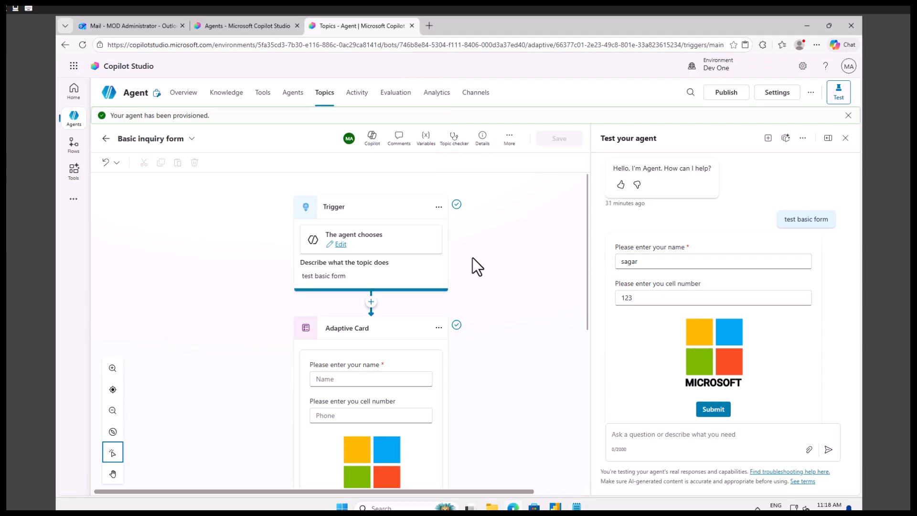
scroll(474, 265, "down", 5)
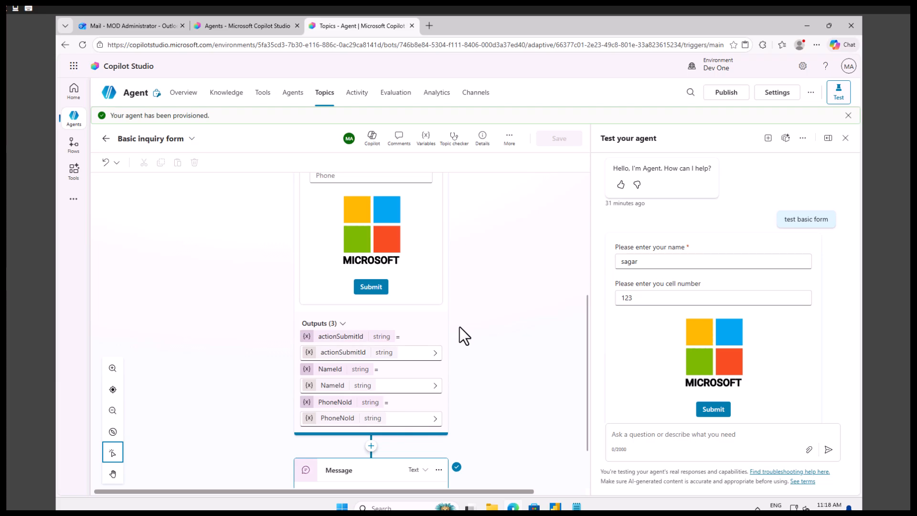
scroll(459, 327, "down", 2)
scroll(459, 327, "up", 9)
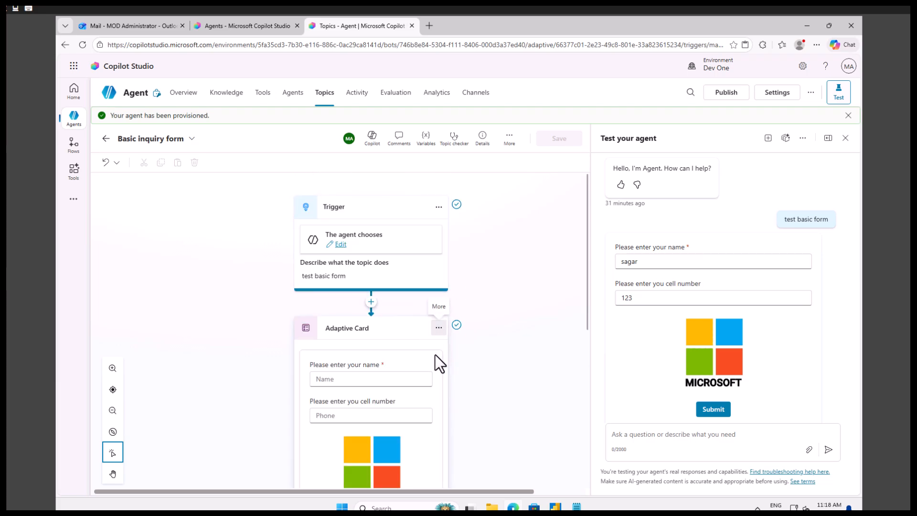
left_click(439, 328)
left_click(106, 139)
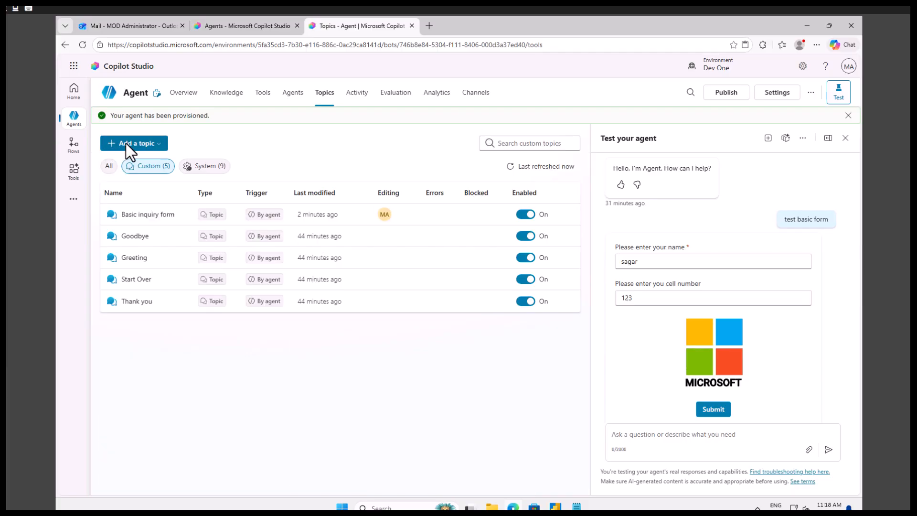
left_click(125, 144)
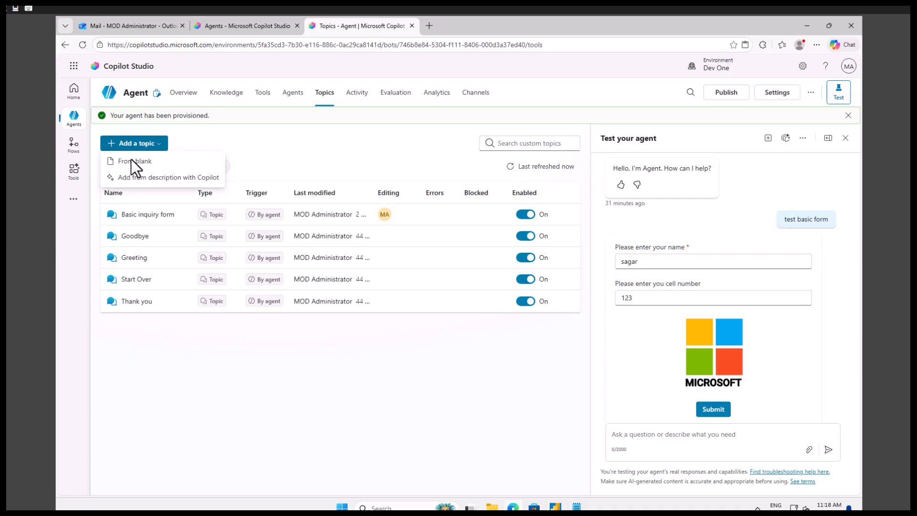
left_click(131, 160)
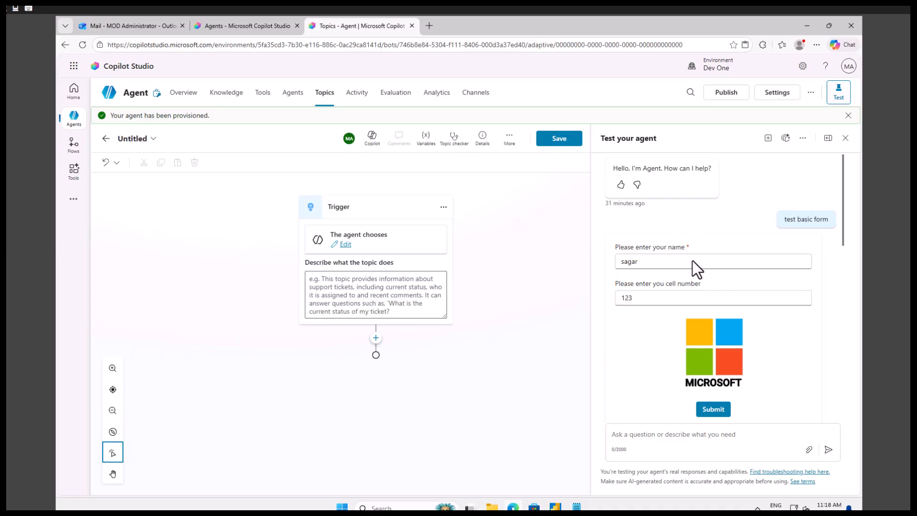
Describe what the new topic does in its trigger as "Check Sales".
left_click(364, 287)
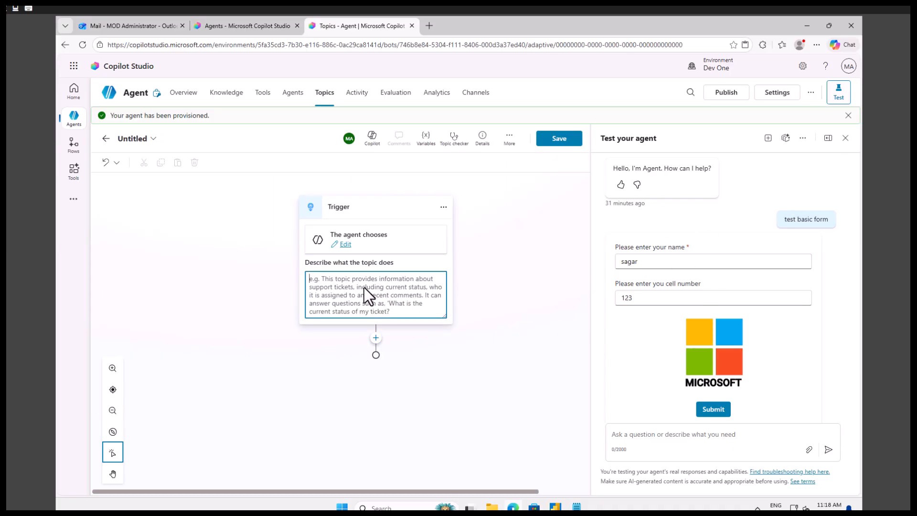
type("C")
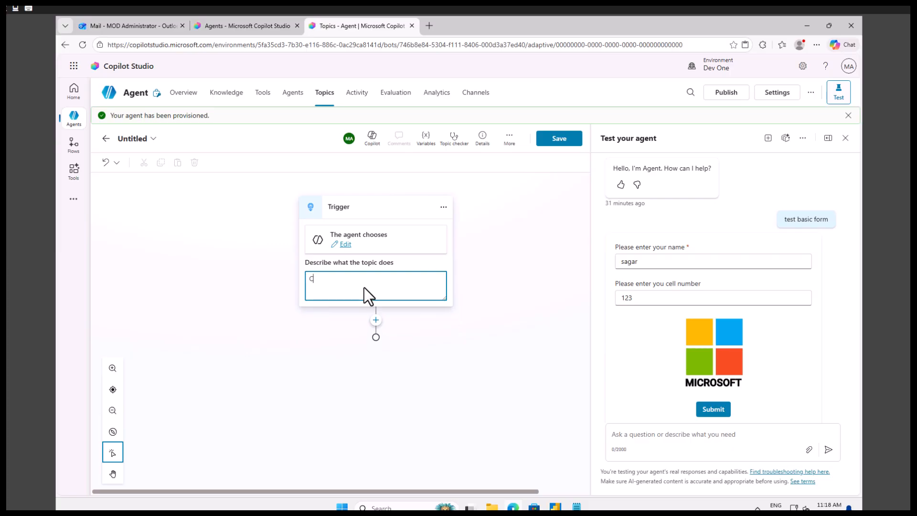
type("heck SAles")
key("BackSpace")
key("BackSpace")
key("BackSpace")
key("BackSpace")
type("a")
left_click(376, 320)
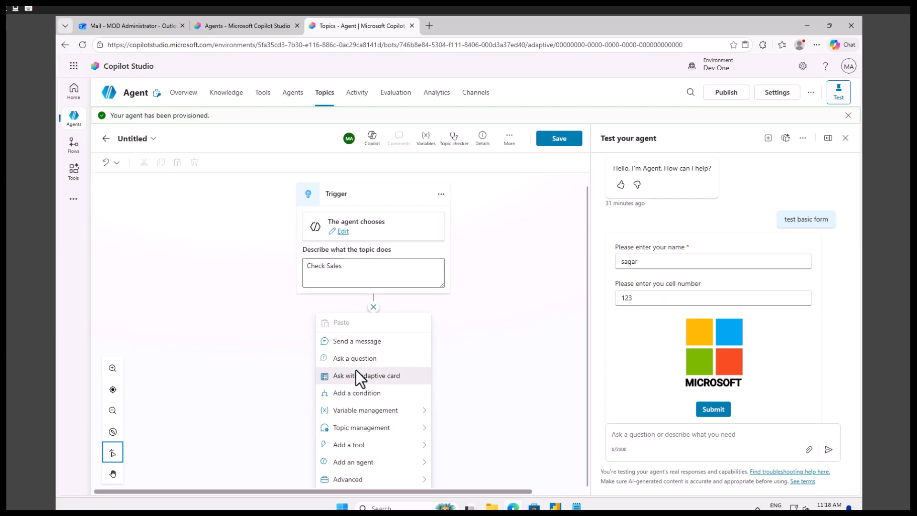
left_click(357, 371)
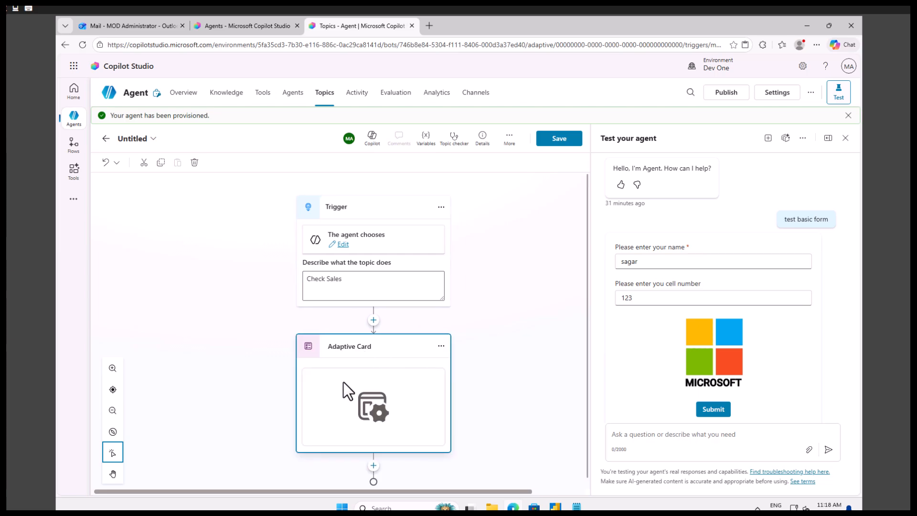
left_click(441, 347)
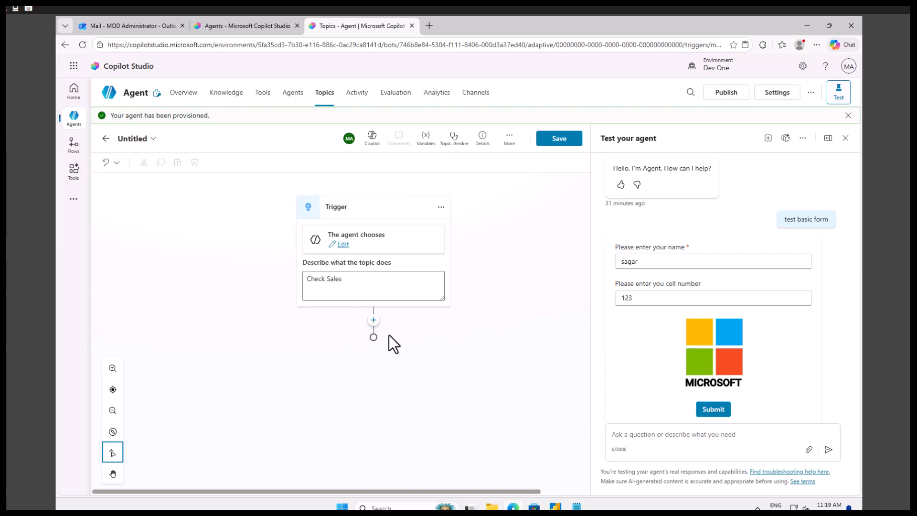
Try out a question node with a basic card titled "Enter your name" below the trigger, and delete the node.
left_click(373, 320)
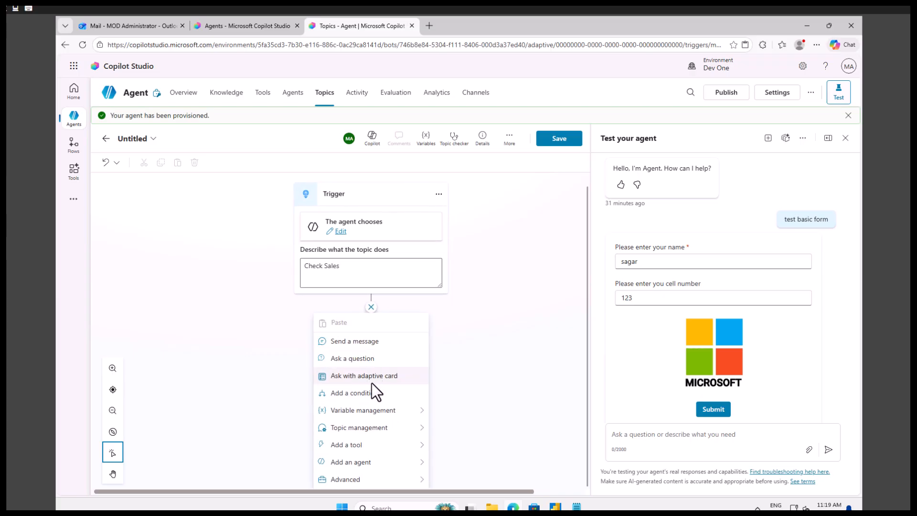
left_click(339, 342)
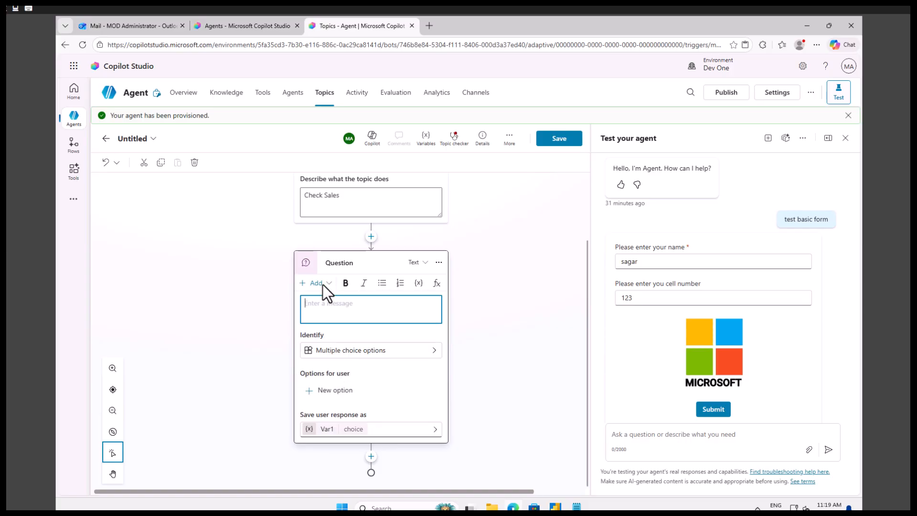
left_click(323, 284)
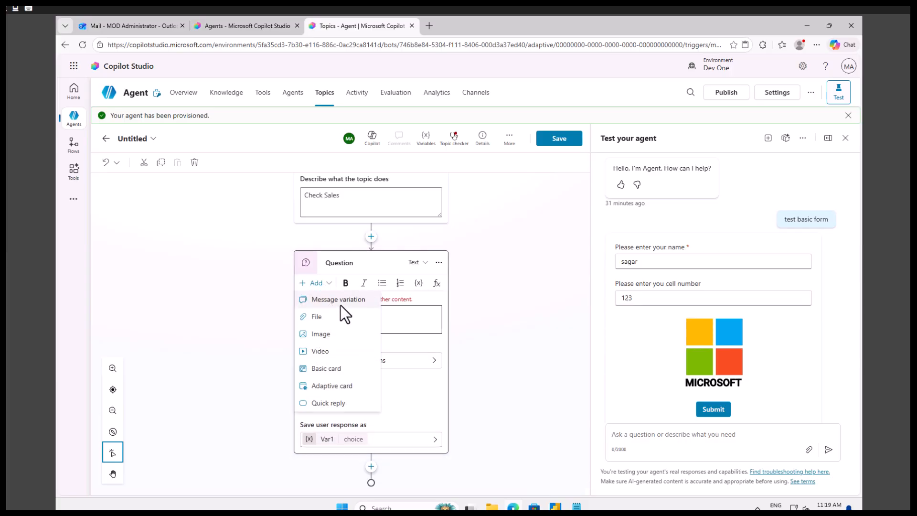
left_click(350, 371)
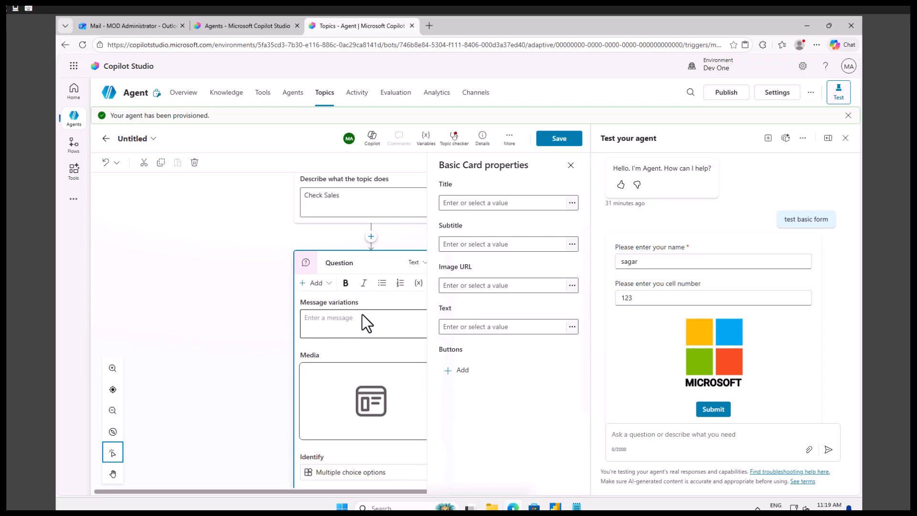
left_click(458, 202)
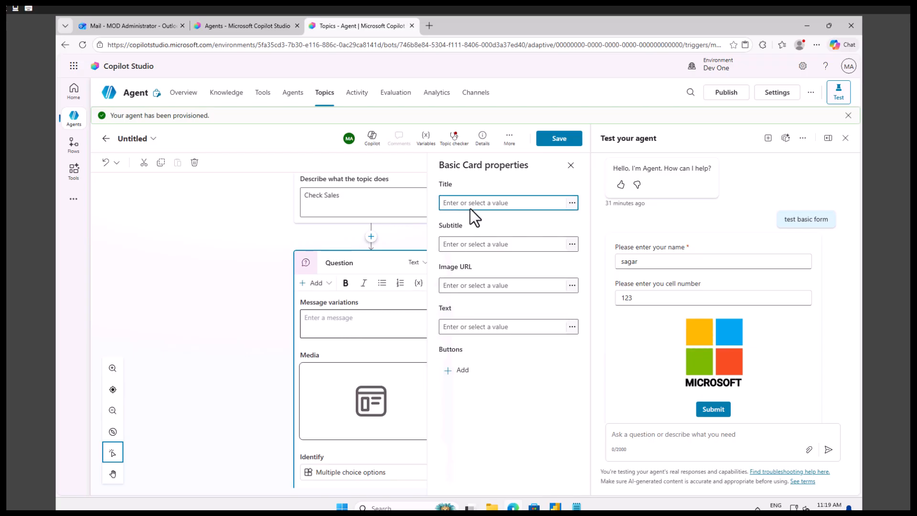
type("Enter your name")
left_click(559, 140)
scroll(420, 340, "down", 2)
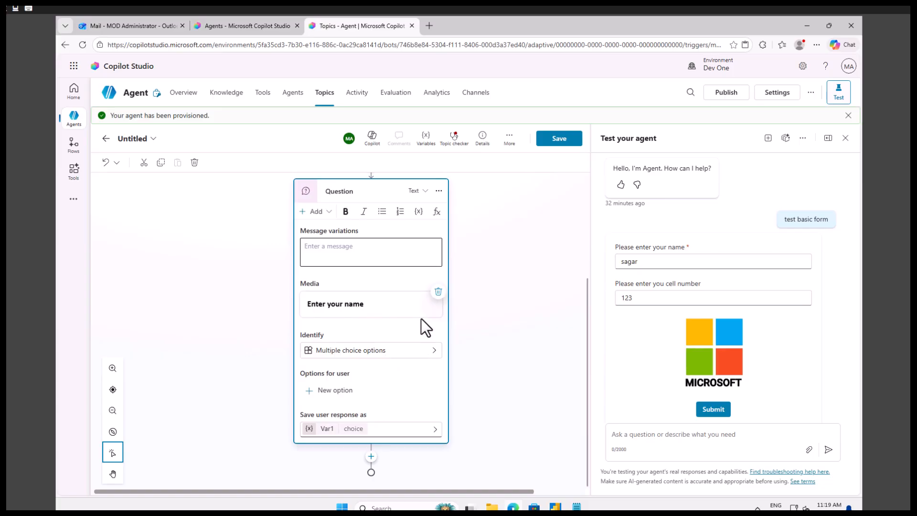
left_click(363, 304)
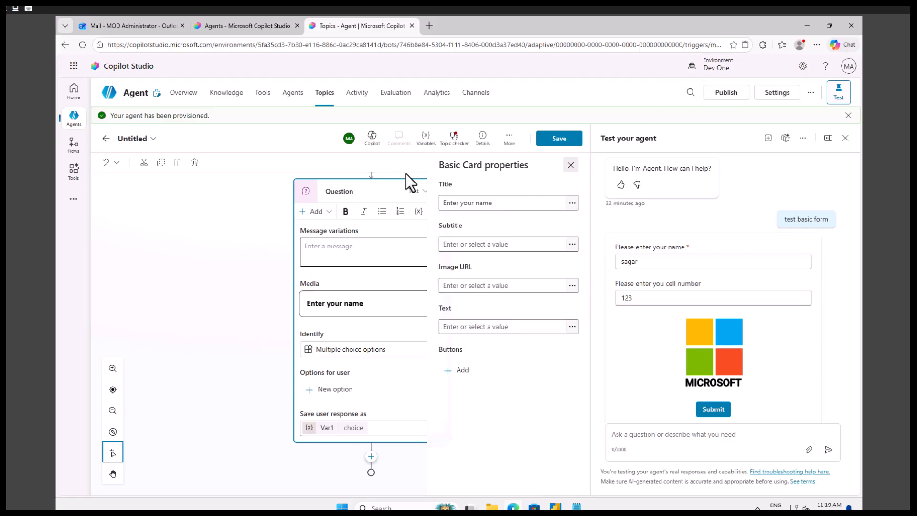
left_click(311, 214)
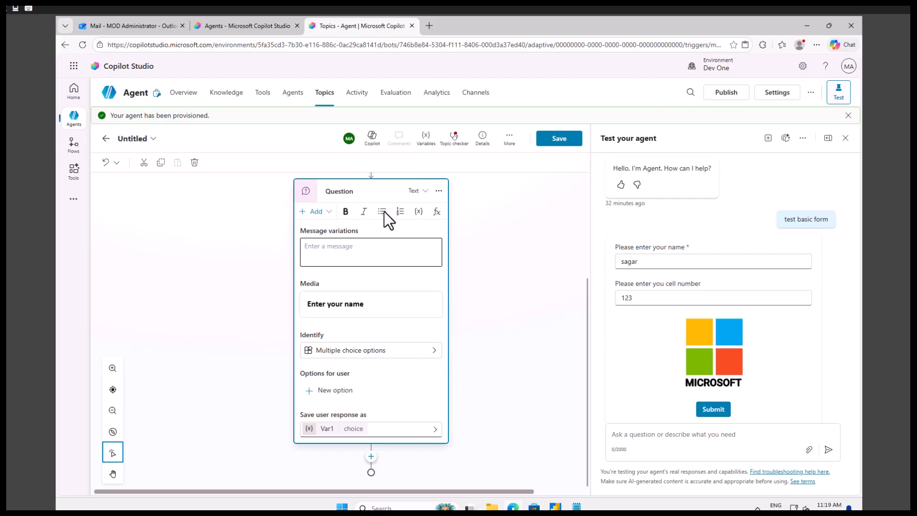
left_click(439, 191)
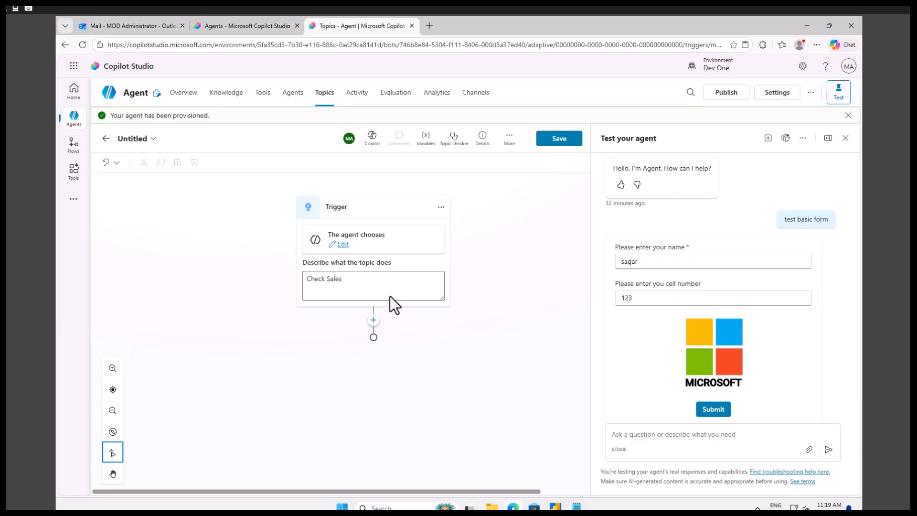
Add a question node below the trigger and set it to identify the user's entire response.
left_click(372, 320)
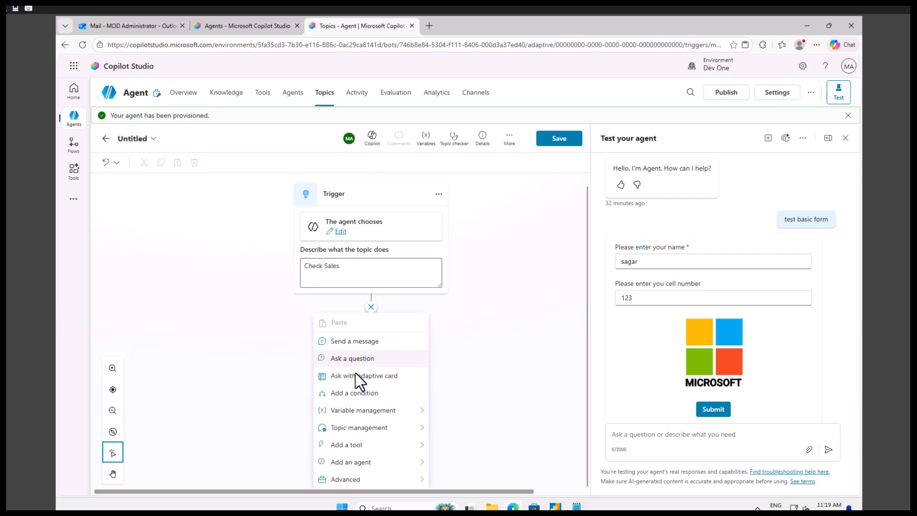
left_click(356, 358)
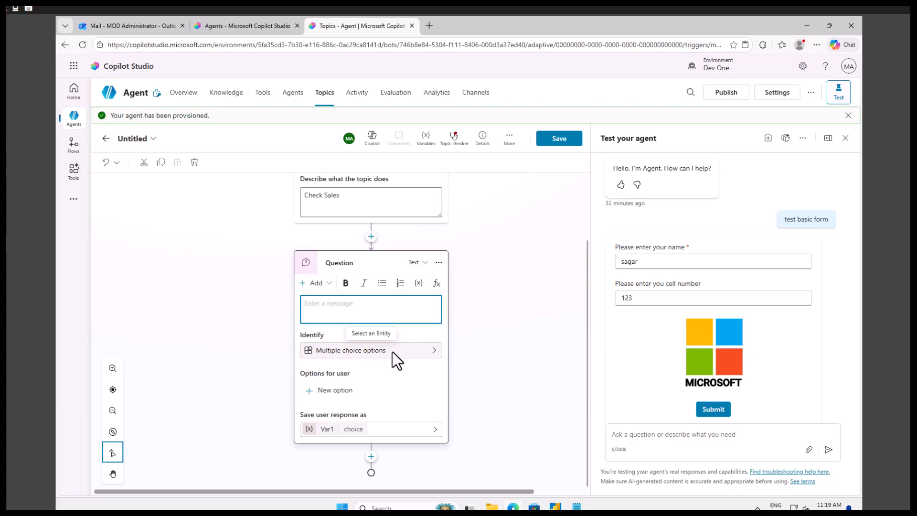
left_click(429, 351)
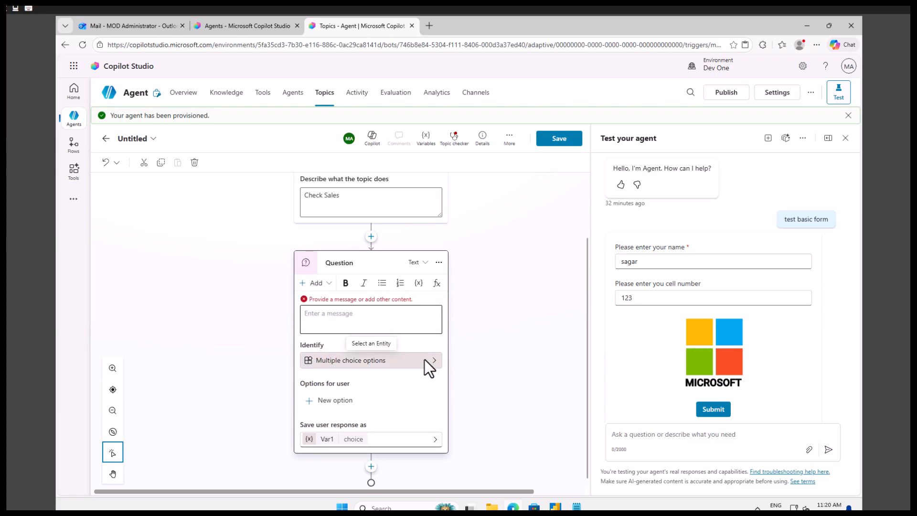
left_click(427, 359)
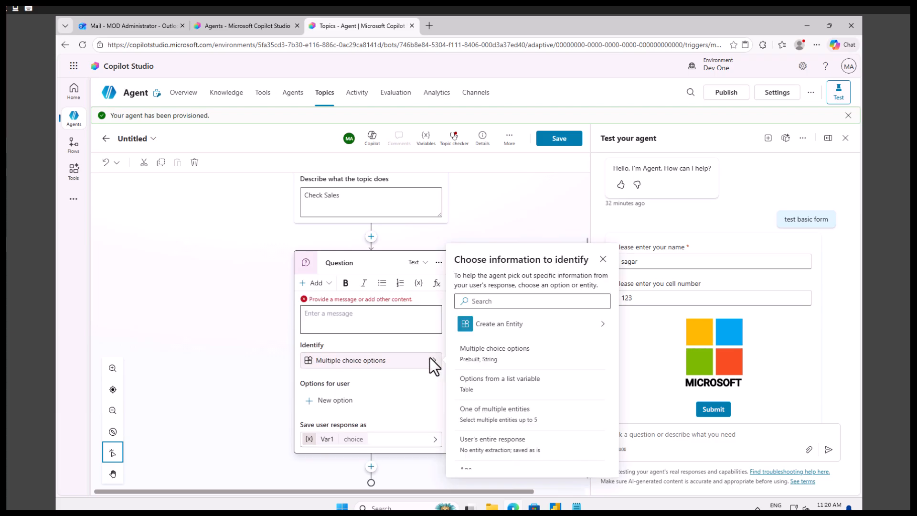
left_click(491, 304)
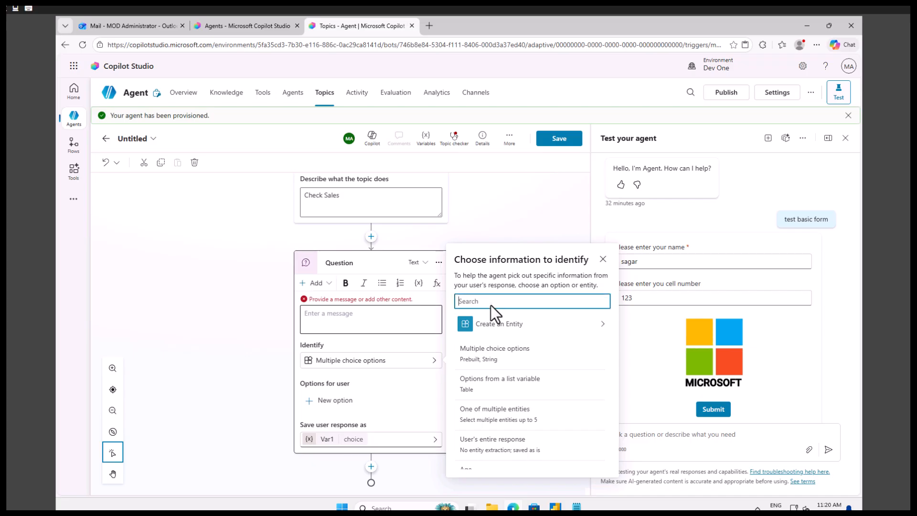
left_click(491, 445)
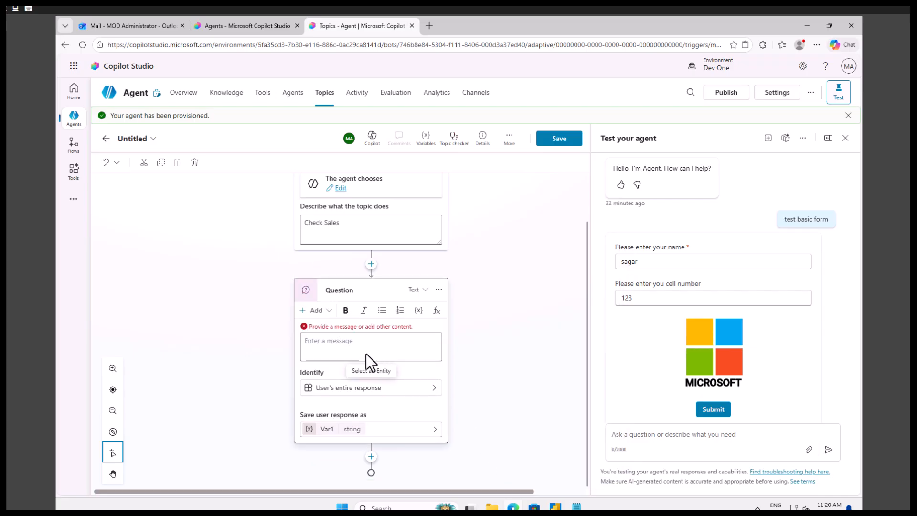
Set the question's message to "Enter your name" and name the variable that stores the user's response "Name".
left_click(349, 345)
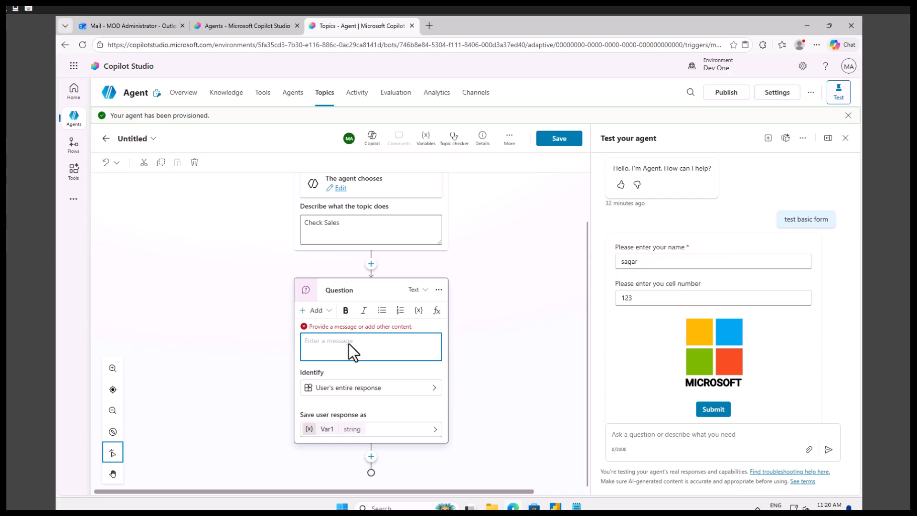
type("Enter your name")
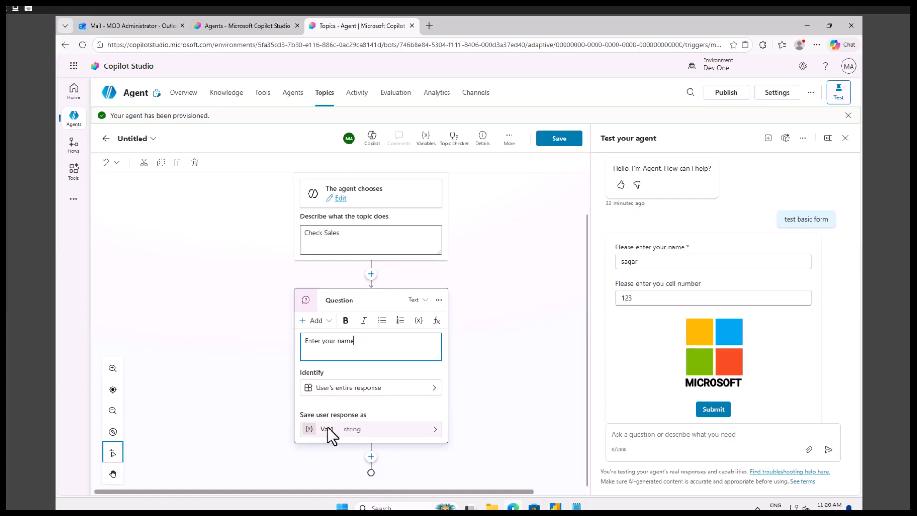
left_click(325, 428)
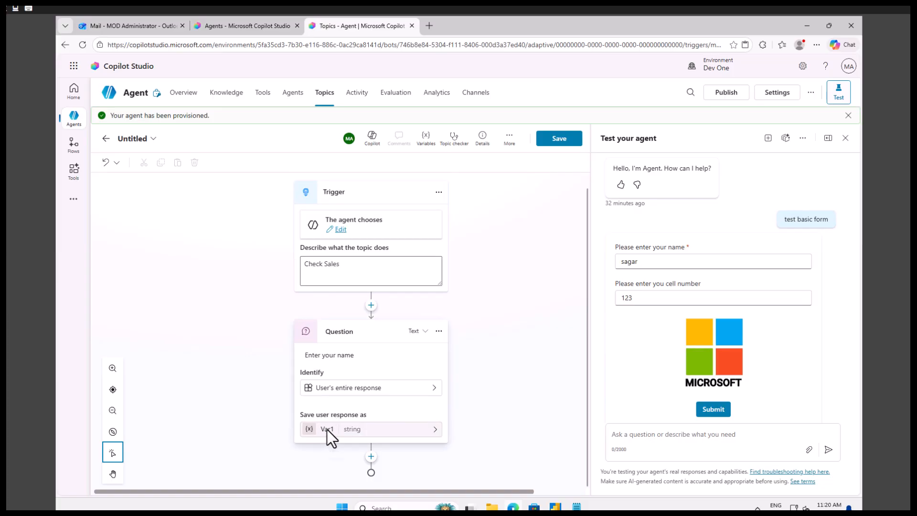
left_click(334, 407)
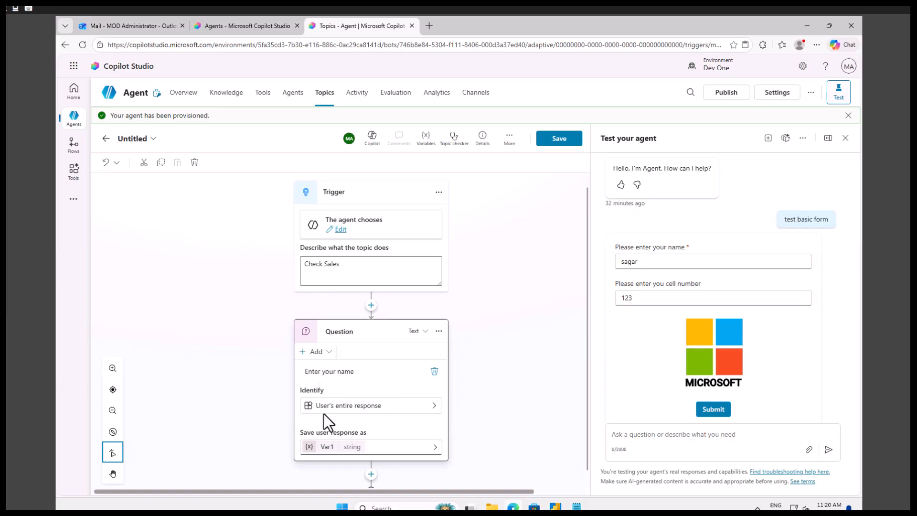
left_click(328, 449)
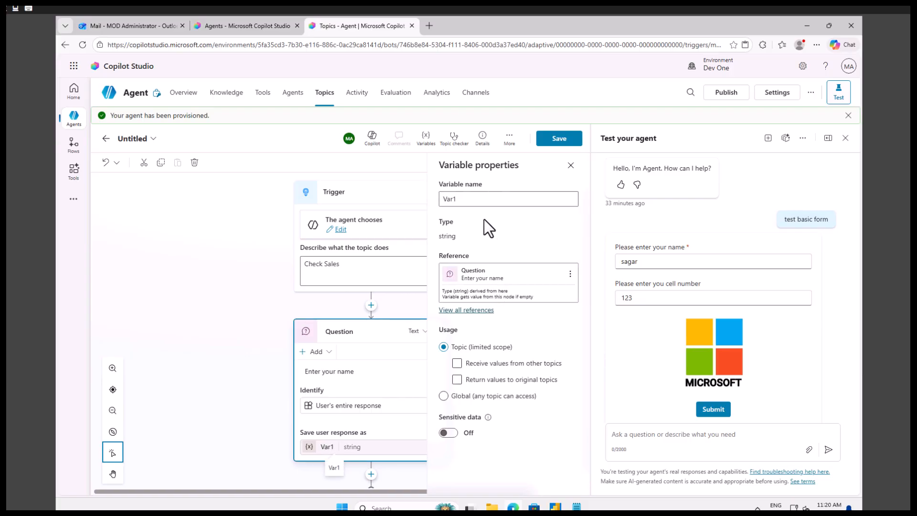
left_click(470, 201)
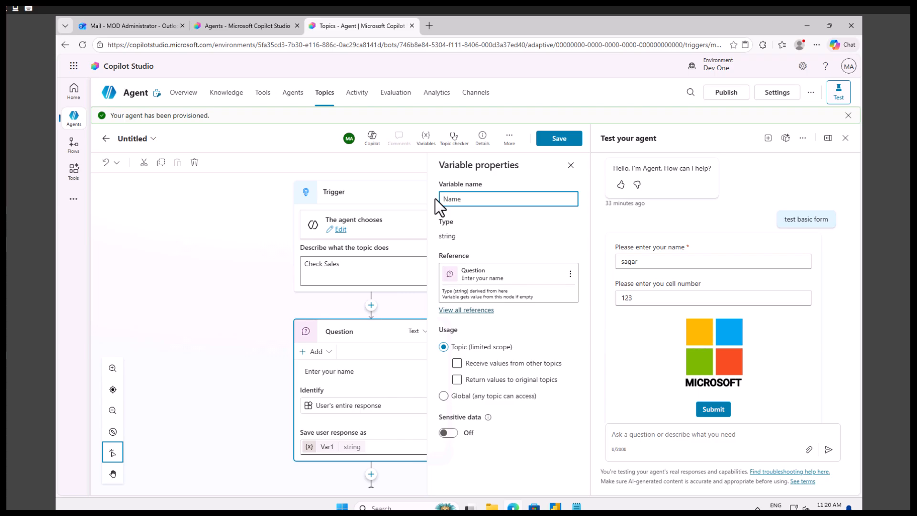
Save the topic under the name "Sales check".
left_click(561, 143)
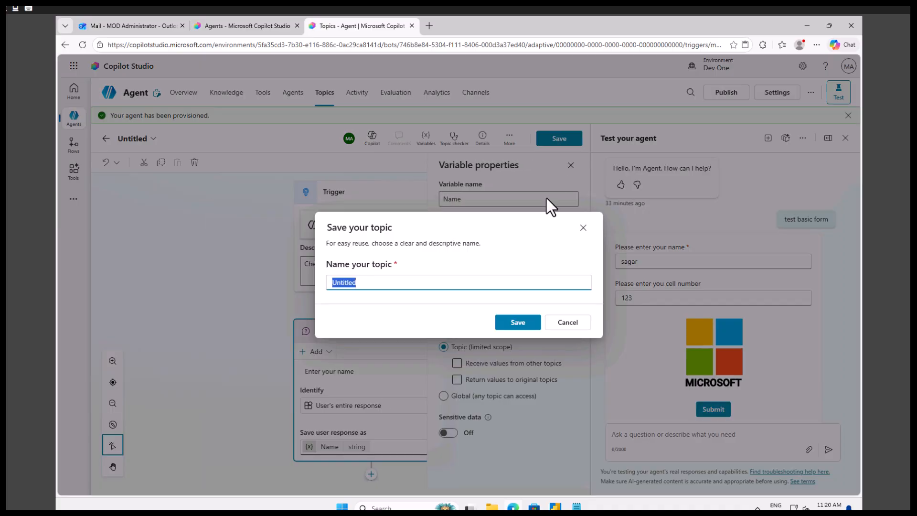
type("Sales check")
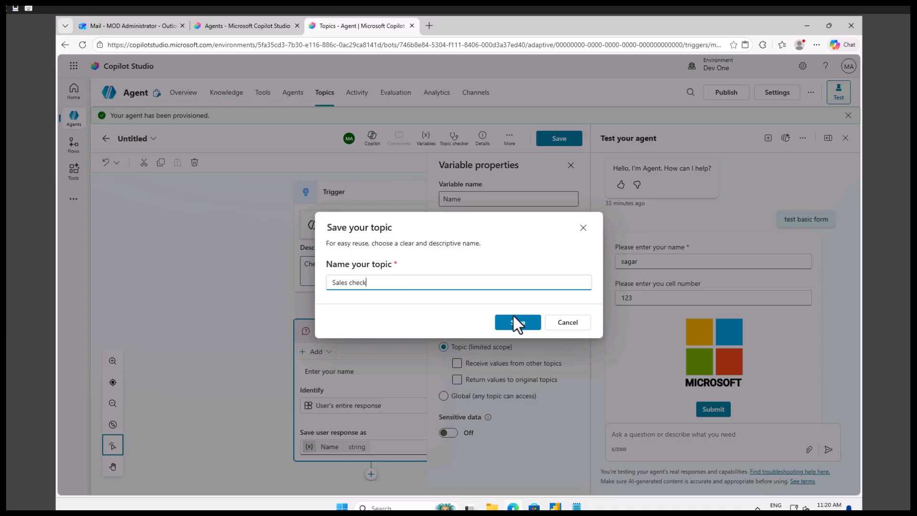
key("Return")
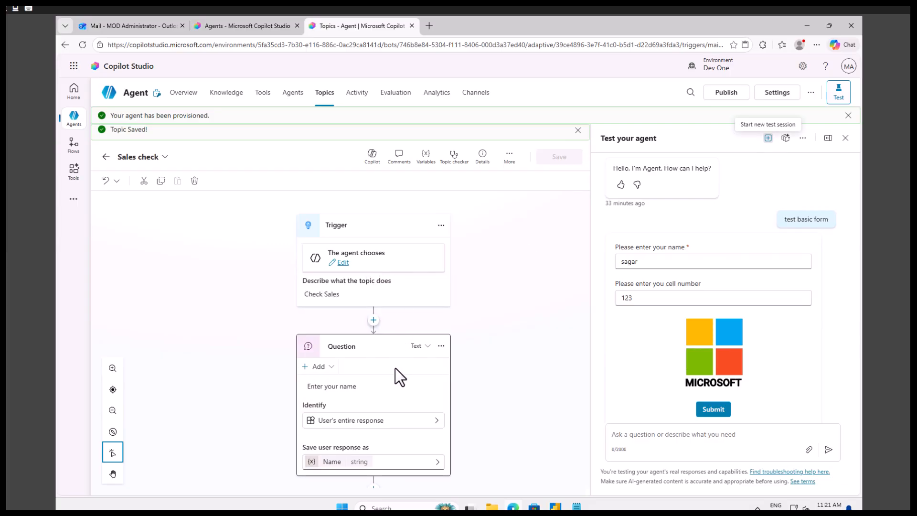
Switch to Notepad, examine the name line in the planning notes, and return to the Sales check topic.
scroll(397, 368, "down", 1)
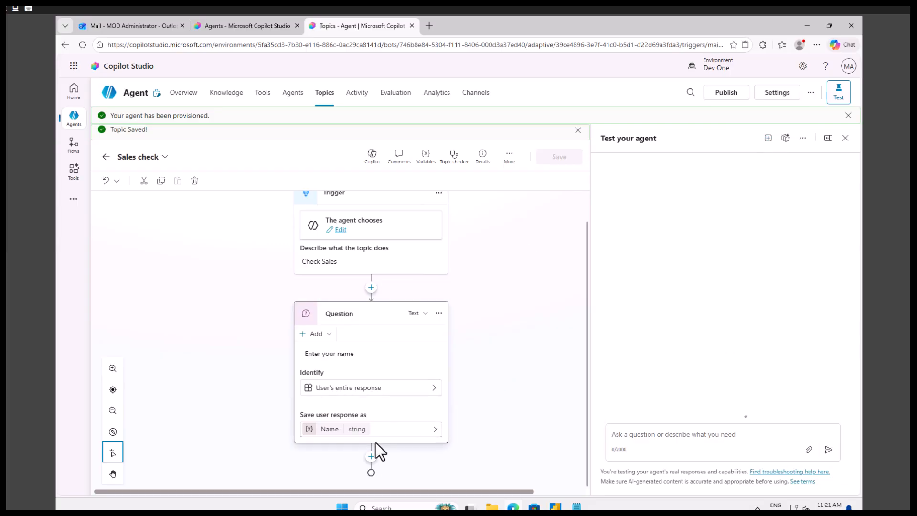
left_click(576, 507)
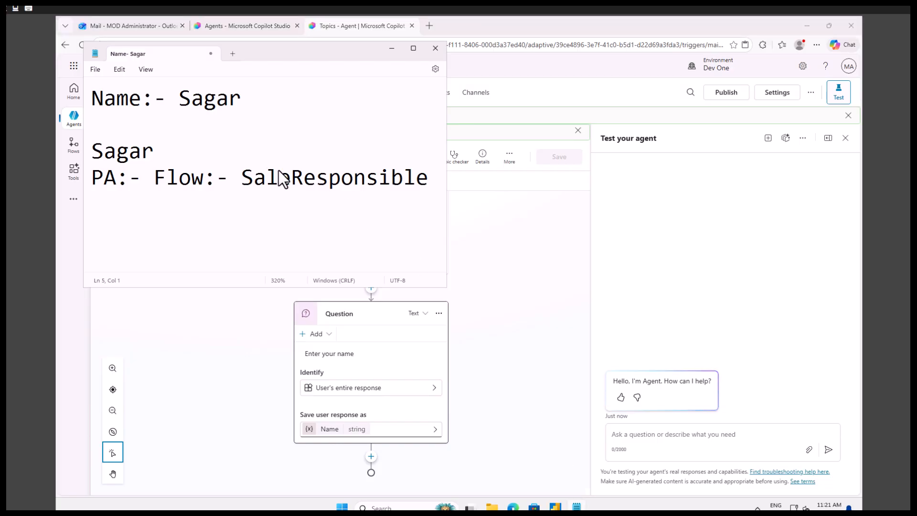
left_click_drag(241, 100, 91, 95)
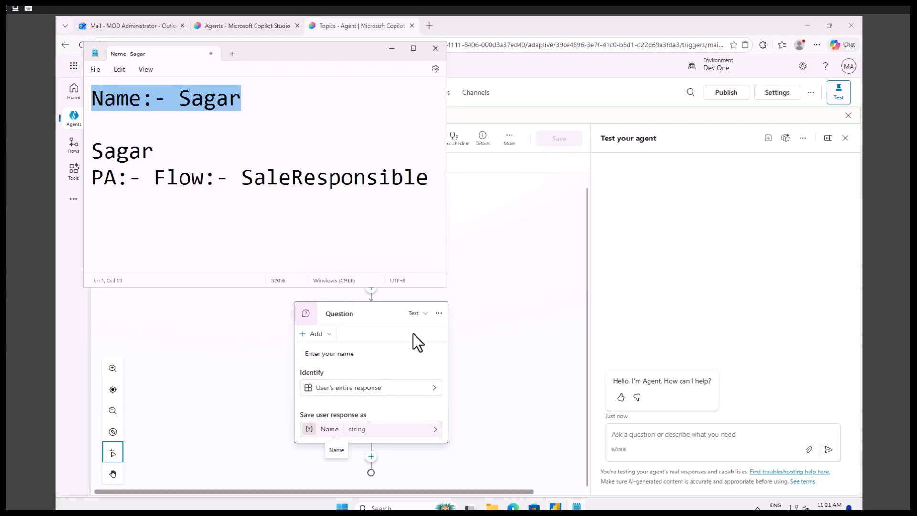
left_click(532, 279)
Add a new agent flow as a tool below the question node and dismiss the designer's inline editing notice.
left_click(374, 454)
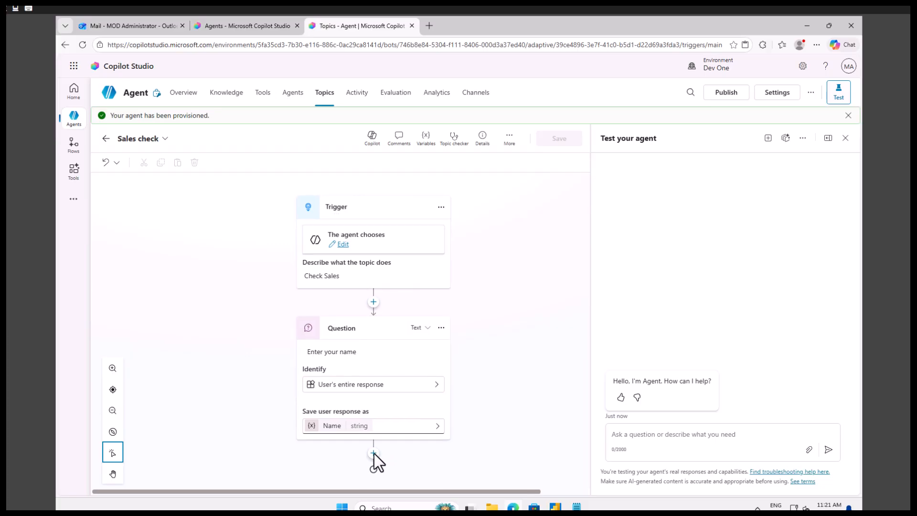
left_click(375, 453)
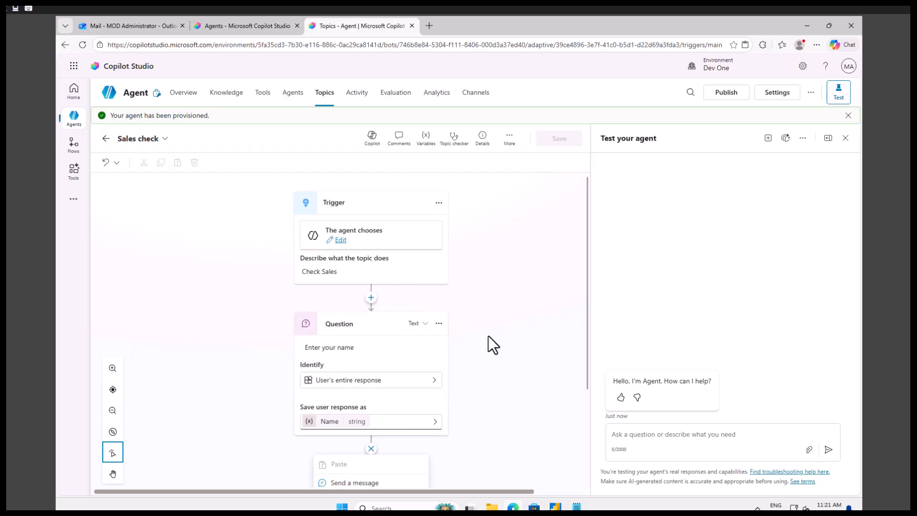
scroll(488, 336, "down", 3)
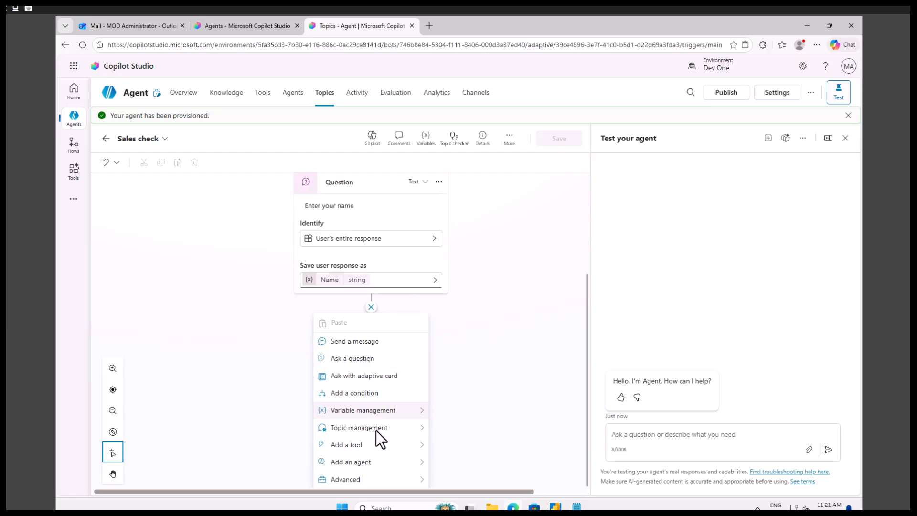
mouse_move(376, 430)
mouse_move(391, 444)
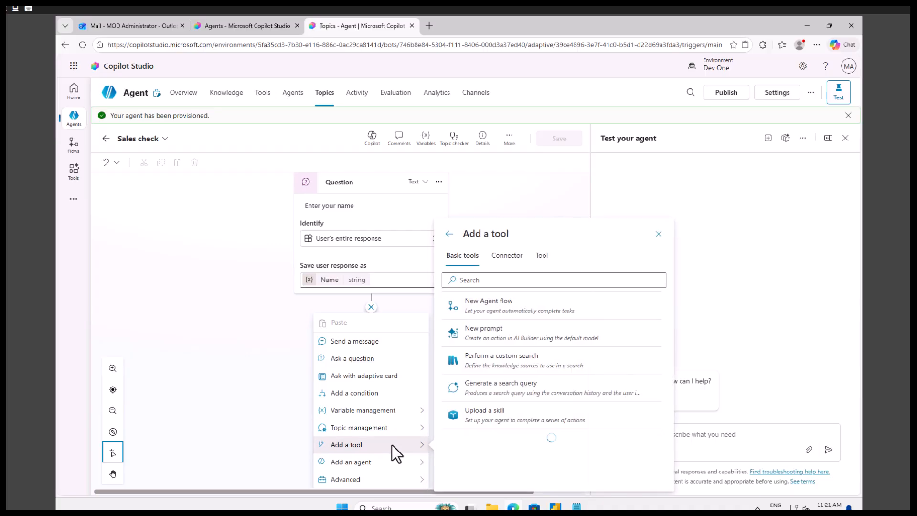
left_click(491, 304)
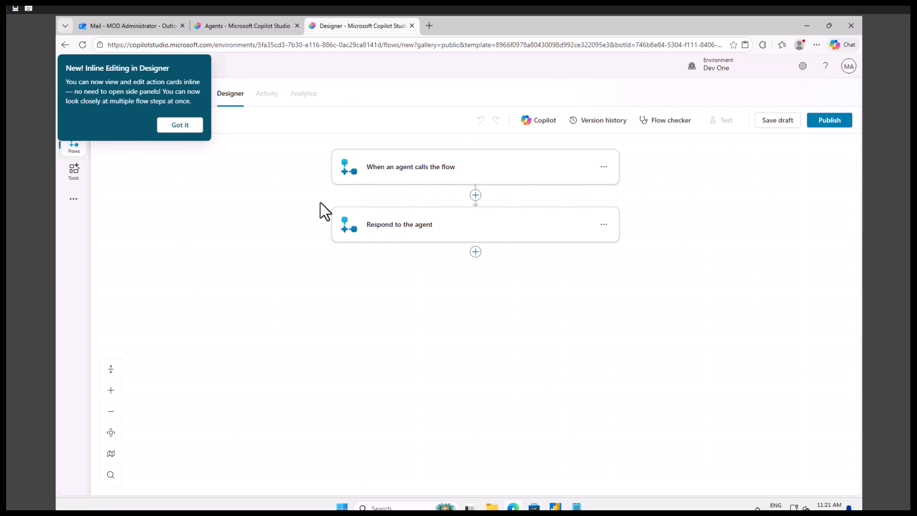
left_click(190, 130)
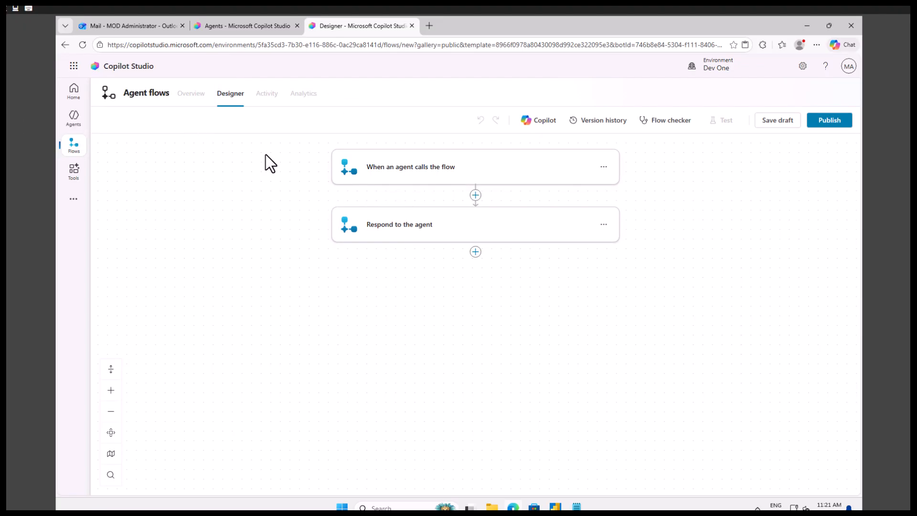
Add a text input called "Name" to the "When an agent calls the flow" trigger.
left_click(410, 165)
left_click(378, 189)
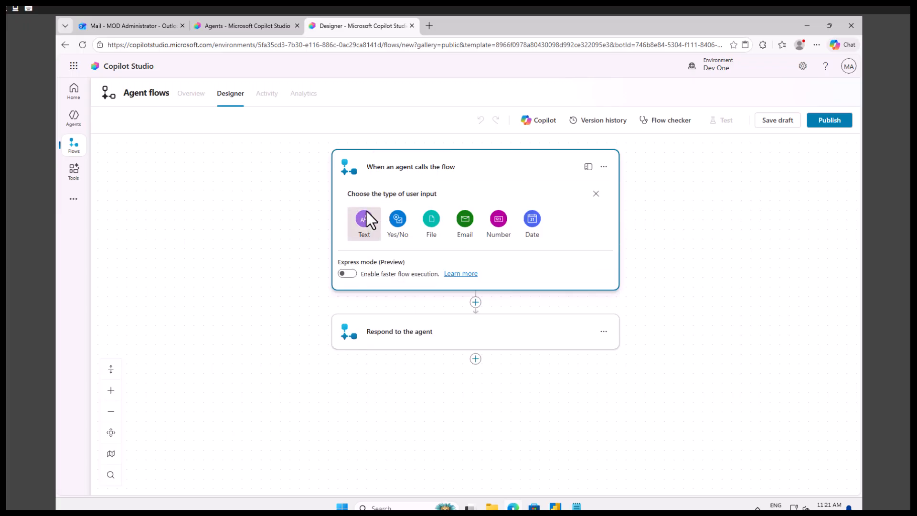
left_click(367, 217)
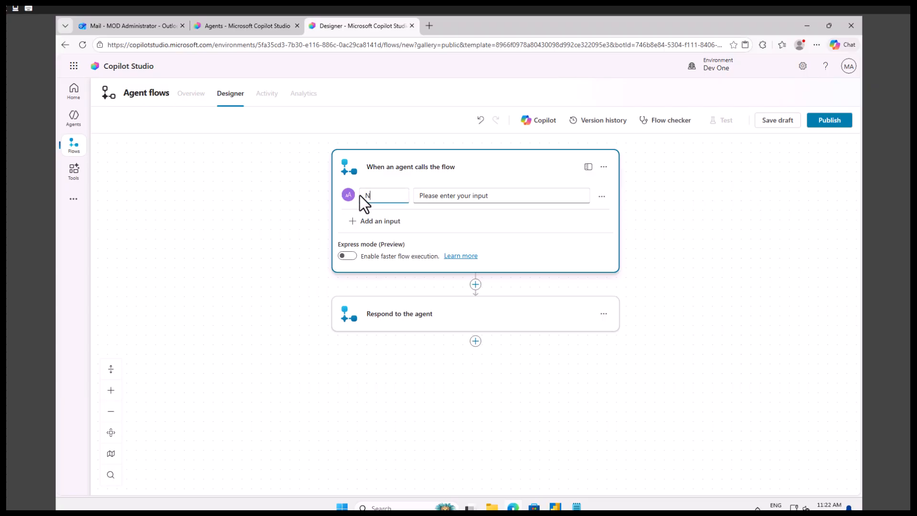
left_click(410, 281)
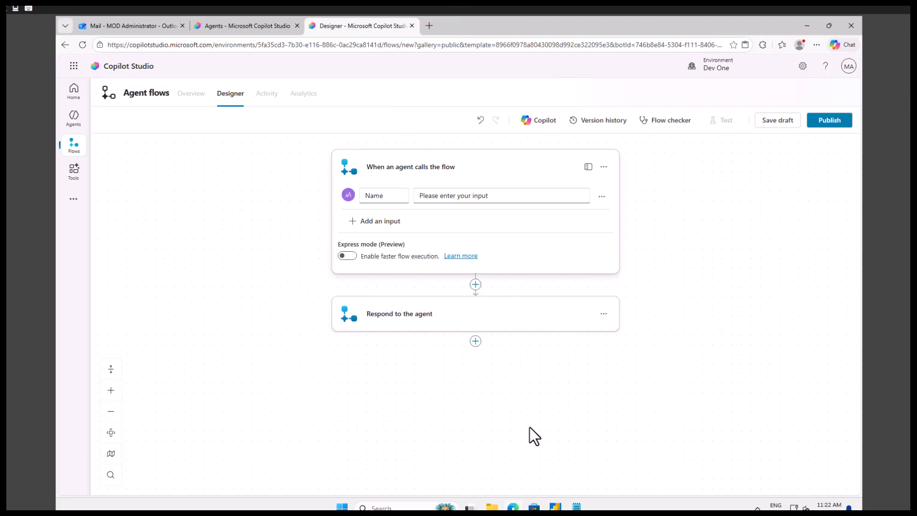
Switch to Notepad, check the SaleResponsible flow entry in the notes, and return to the flow designer.
left_click(577, 506)
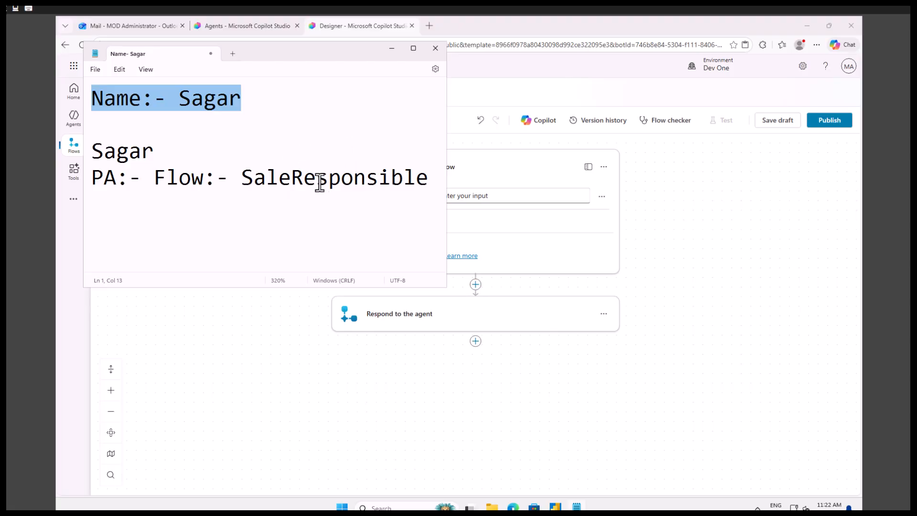
left_click_drag(430, 178, 253, 175)
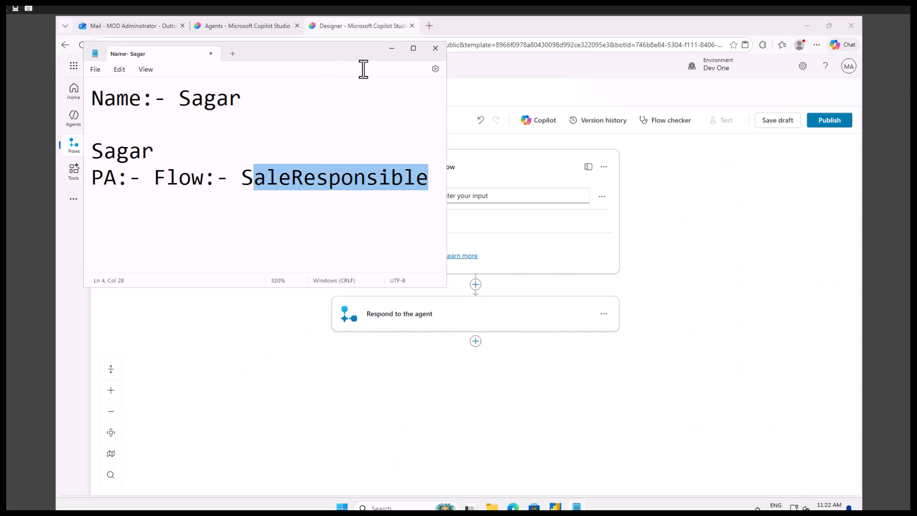
left_click(749, 148)
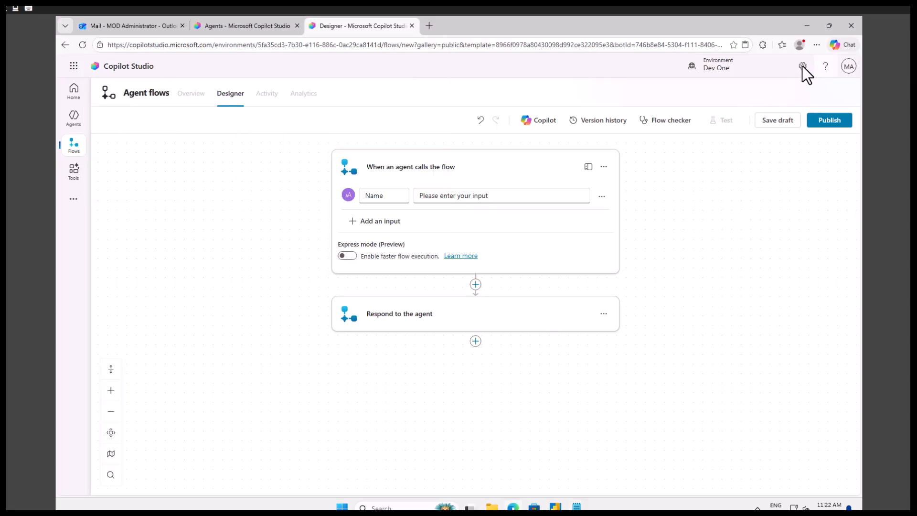
Open Power Apps at make.powerapps.com in a new browser tab.
left_click(77, 67)
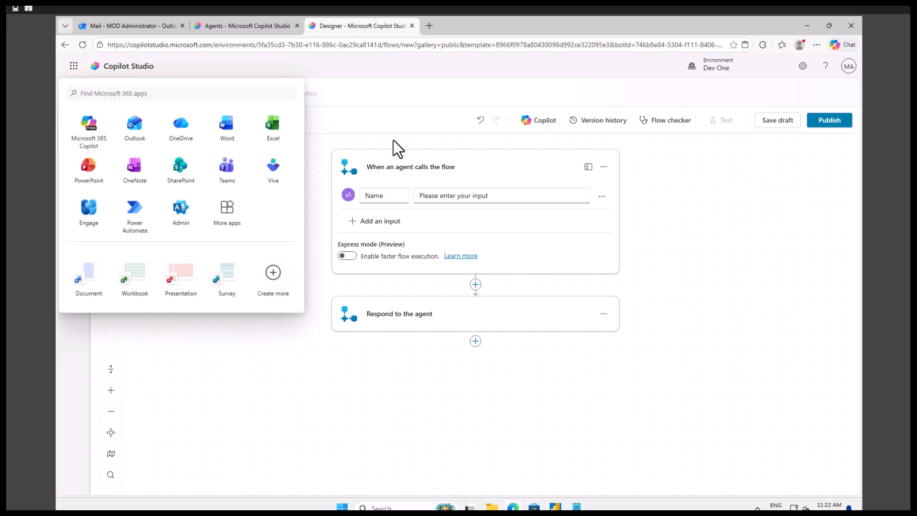
left_click(430, 26)
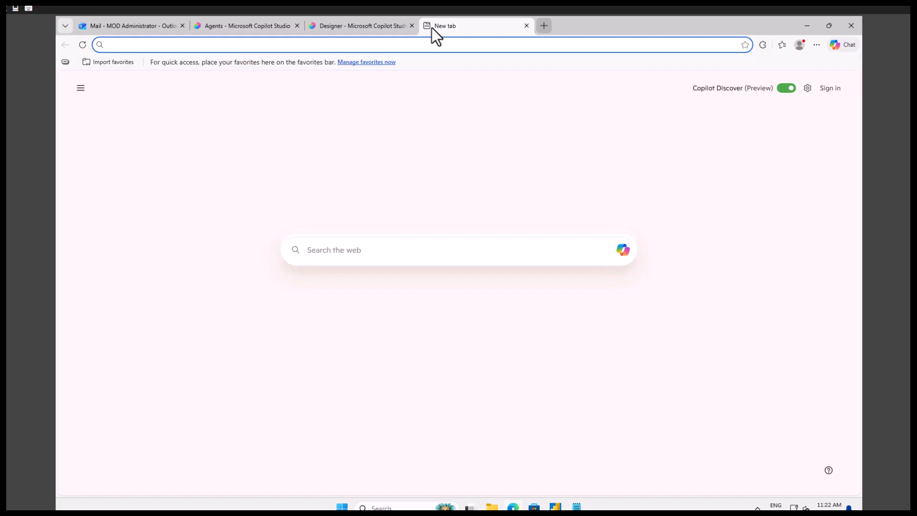
type("majk")
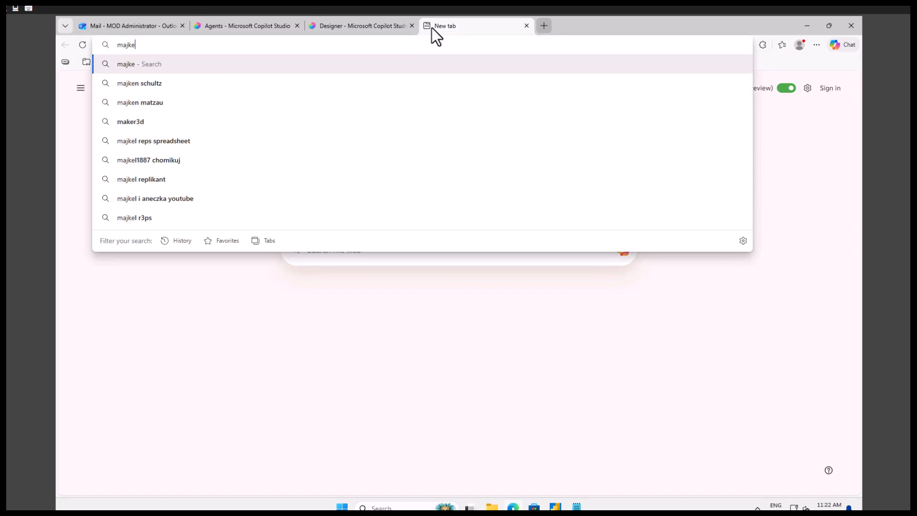
key("BackSpace")
key("BackSpace")
type("ke.power")
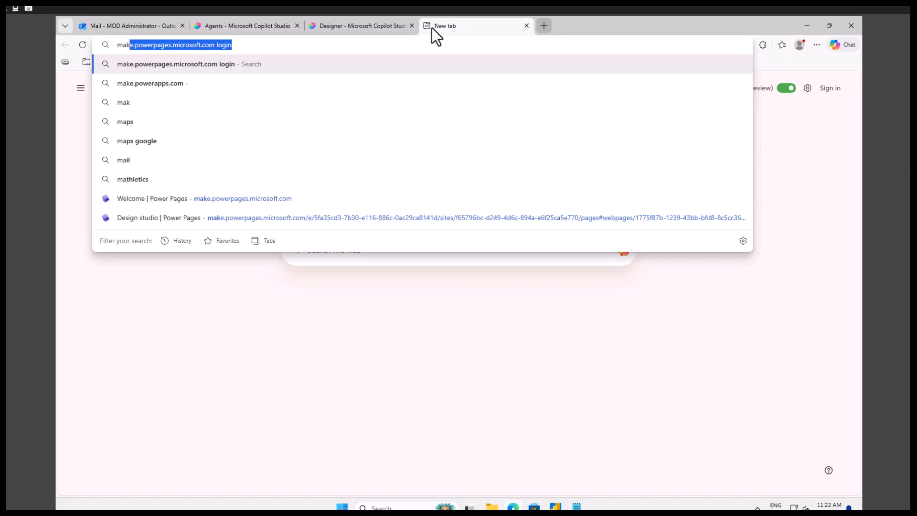
type("app")
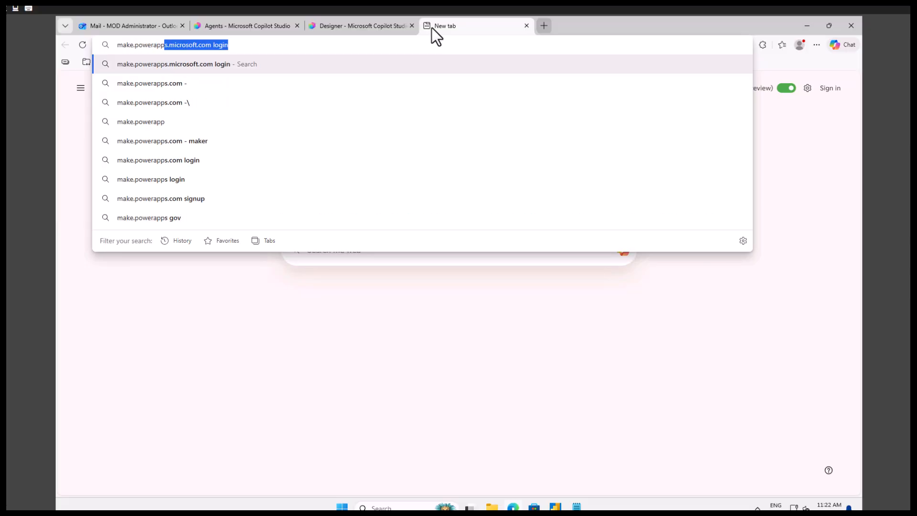
type("s.com")
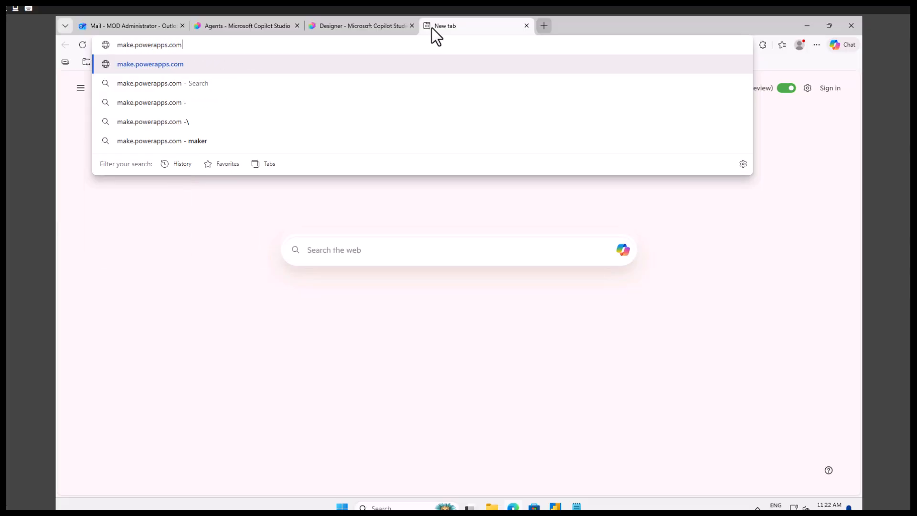
key("Return")
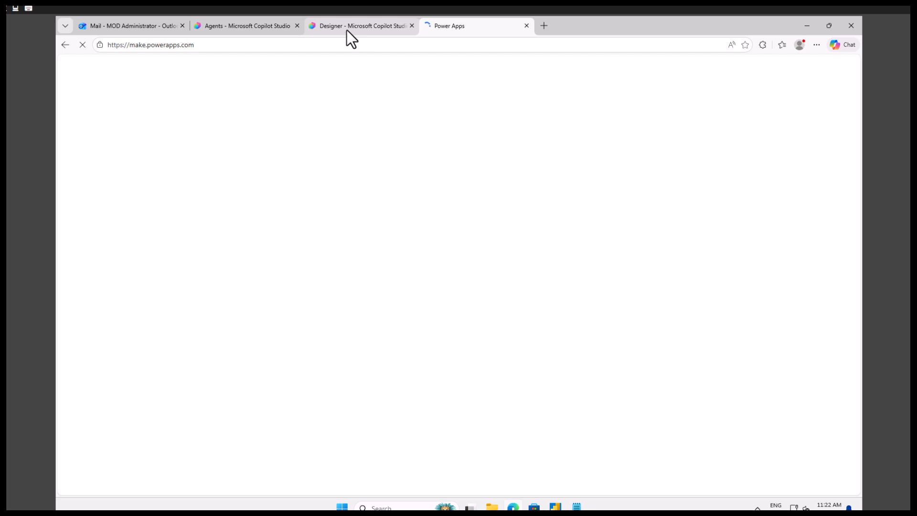
Return to the Copilot Studio flow designer and publish the agent flow.
left_click(347, 30)
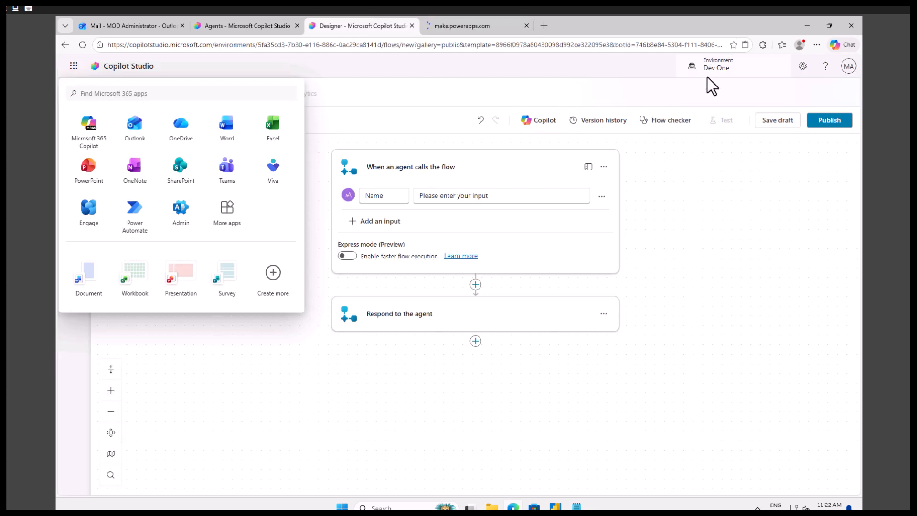
left_click(833, 121)
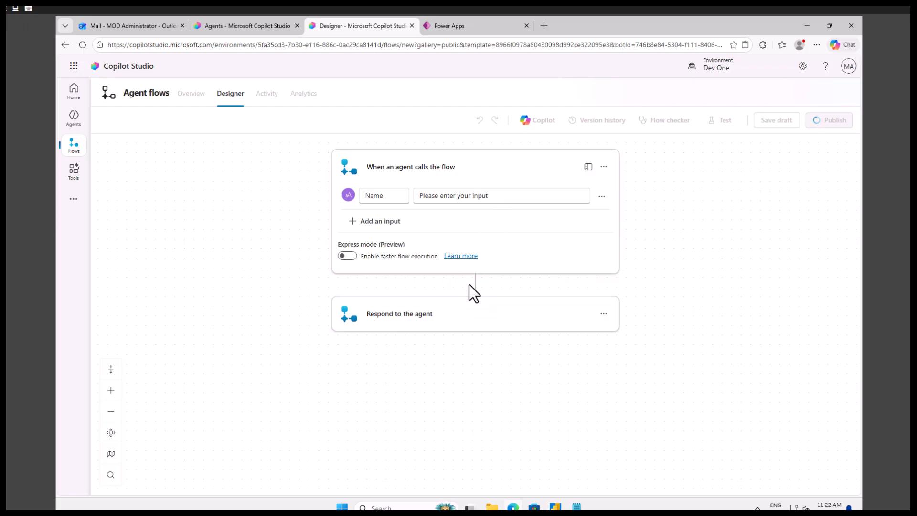
Switch to Power Apps and change the environment to Dev One.
left_click(447, 28)
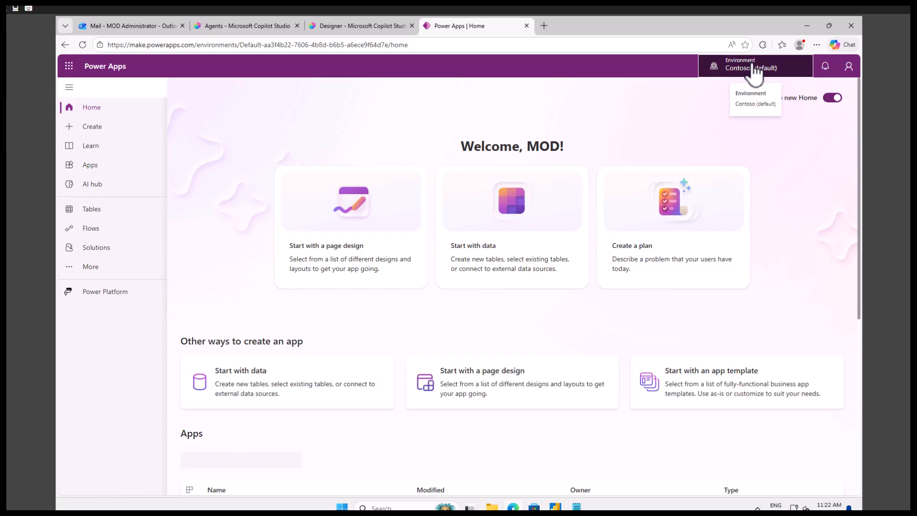
left_click(738, 71)
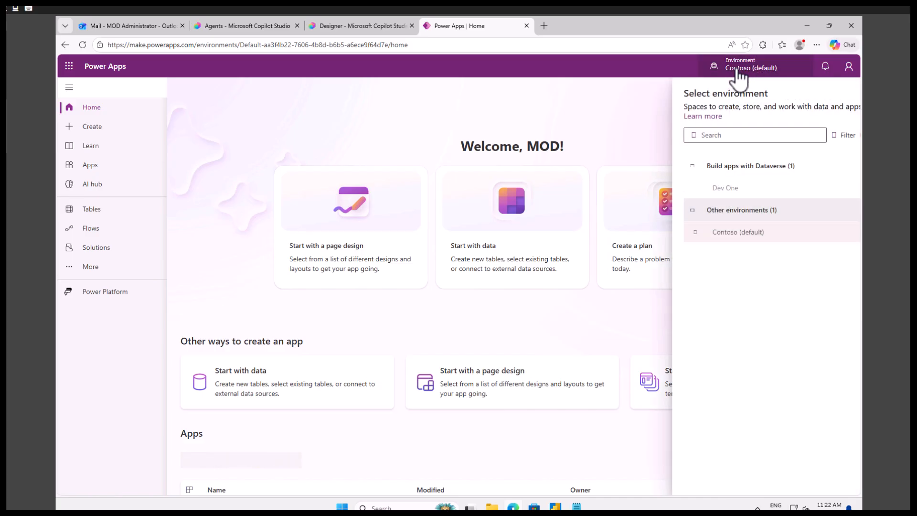
left_click(725, 188)
left_click(695, 72)
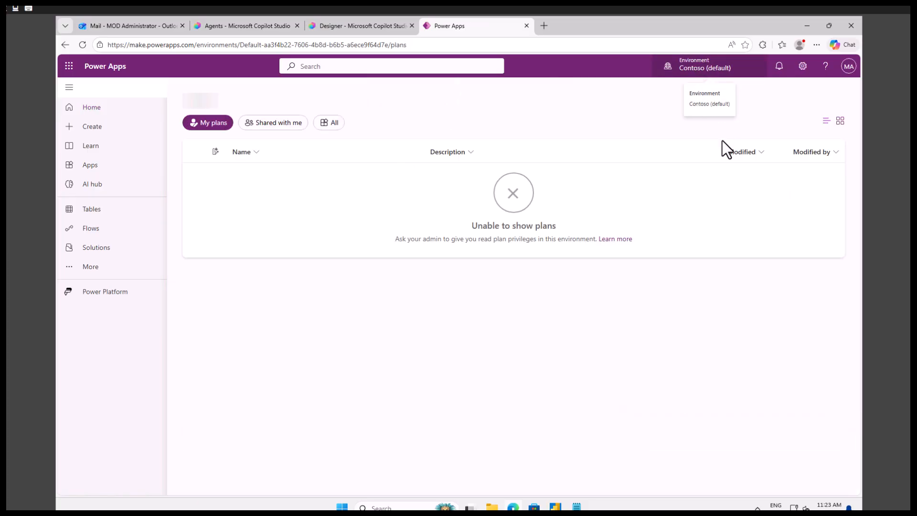
left_click(709, 191)
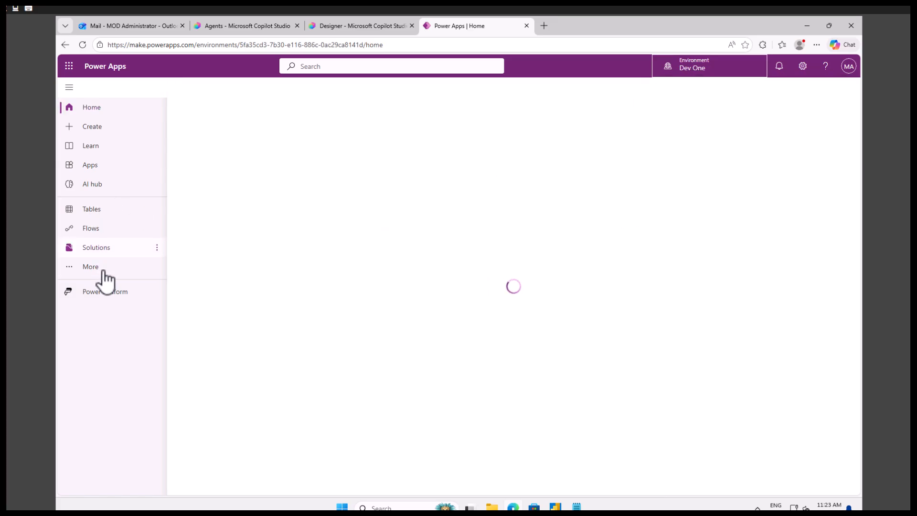
Open the tables list and start a Copilot table prompt with "Please create a table from me named as Sales Responsible.".
left_click(102, 211)
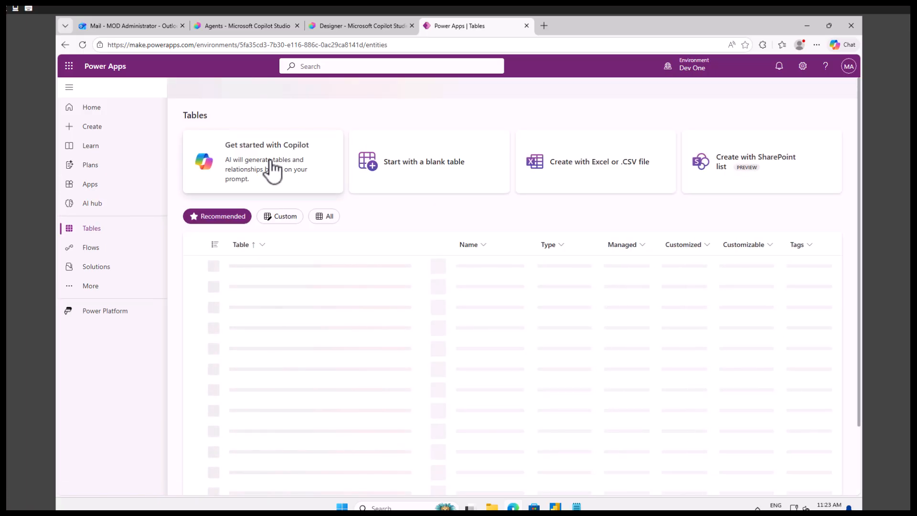
left_click(296, 173)
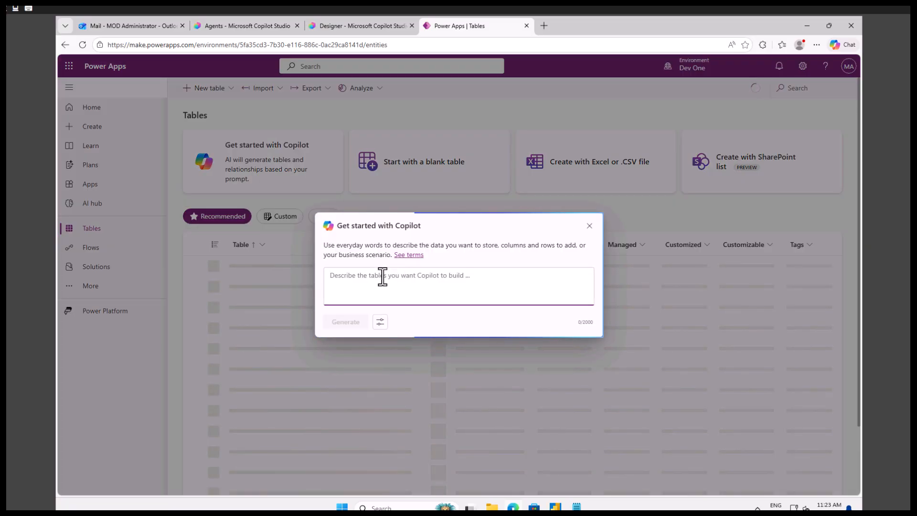
type("Please ")
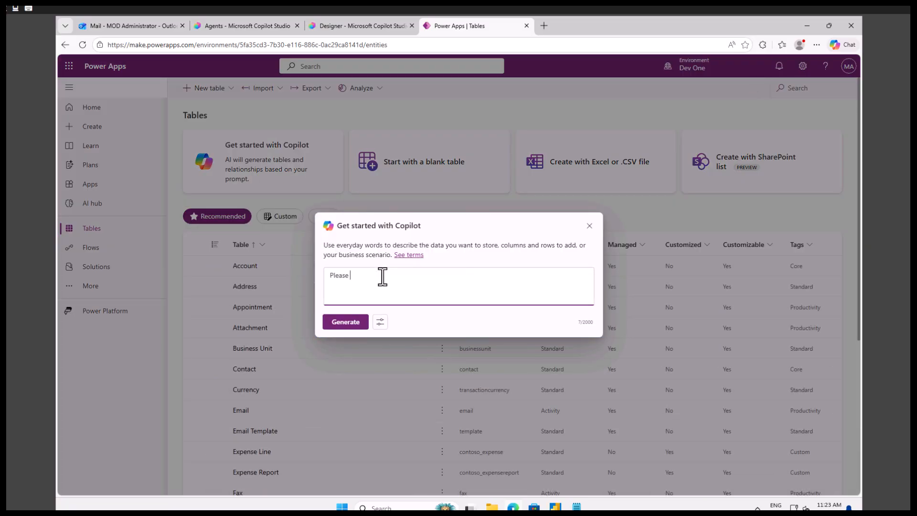
type("creat  a table from me named as SAles")
key("BackSpace")
type("ales Resposible.")
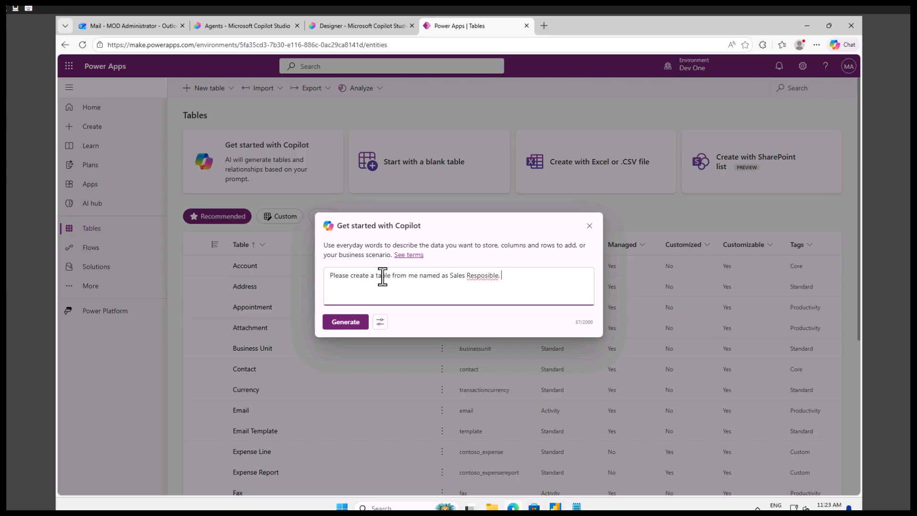
key("BackSpace")
key("BackSpace")
key("BackSpace")
key("BackSpace")
type("nsible. There hsould b")
Extend the Copilot prompt with "There should be atleast 6 columns.".
key("BackSpace")
key("BackSpace")
key("BackSpace")
key("BackSpace")
key("BackSpace")
key("BackSpace")
key("BackSpace")
type("shoudl be")
key("BackSpace")
key("BackSpace")
key("BackSpace")
key("BackSpace")
key("BackSpace")
type("ld be atleas")
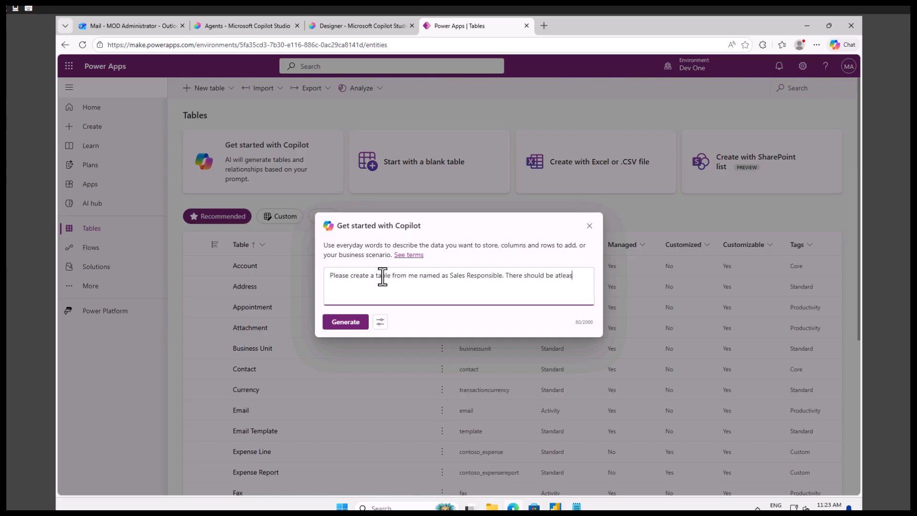
type("t 6 clo")
type("mn")
key("BackSpace")
key("BackSpace")
key("BackSpace")
key("BackSpace")
type("lumns")
type("olumns. ")
Finish the prompt with "You should atleast have 20 dummy records. Make sure name field is available for sure" and generate the table.
type("You shoul")
type("d atle")
type("ast have")
type(" 20 records")
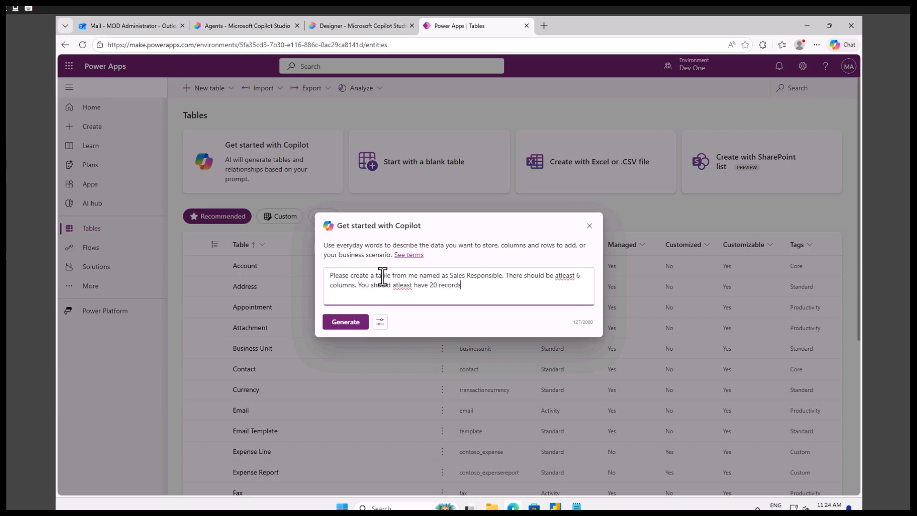
key("BackSpace")
key("BackSpace")
key("BackSpace")
type("du")
key("BackSpace")
key("BackSpace")
key("BackSpace")
type("dummy records. Make sure name field i")
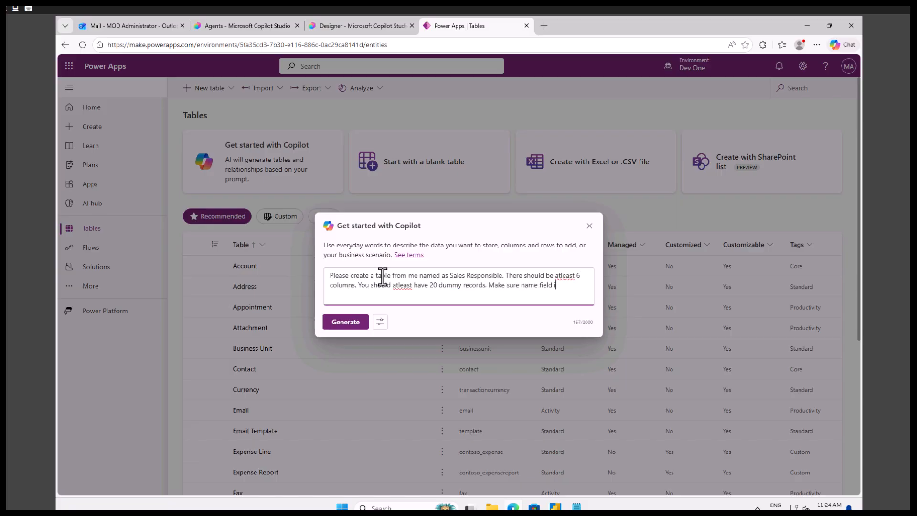
type("s avaib")
key("BackSpace")
type("lable for sure")
left_click(355, 324)
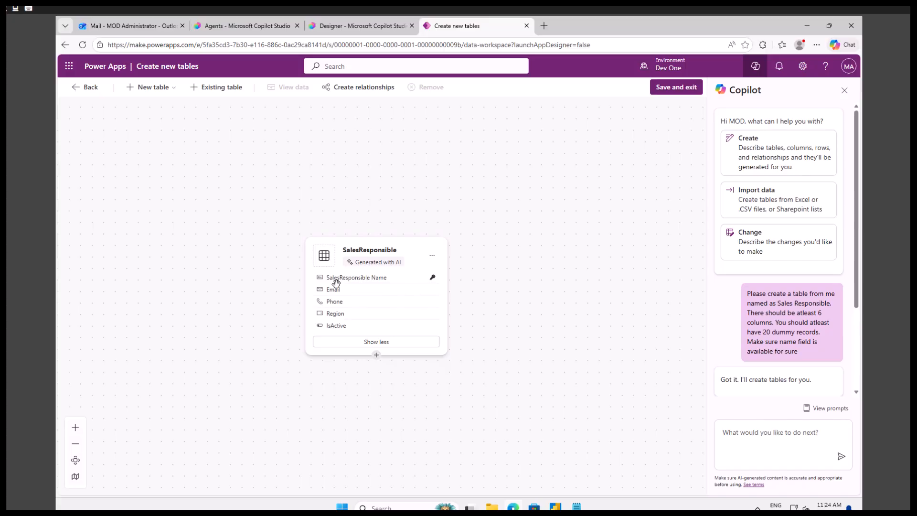
Save the generated SalesResponsible table and exit the table designer.
left_click(670, 87)
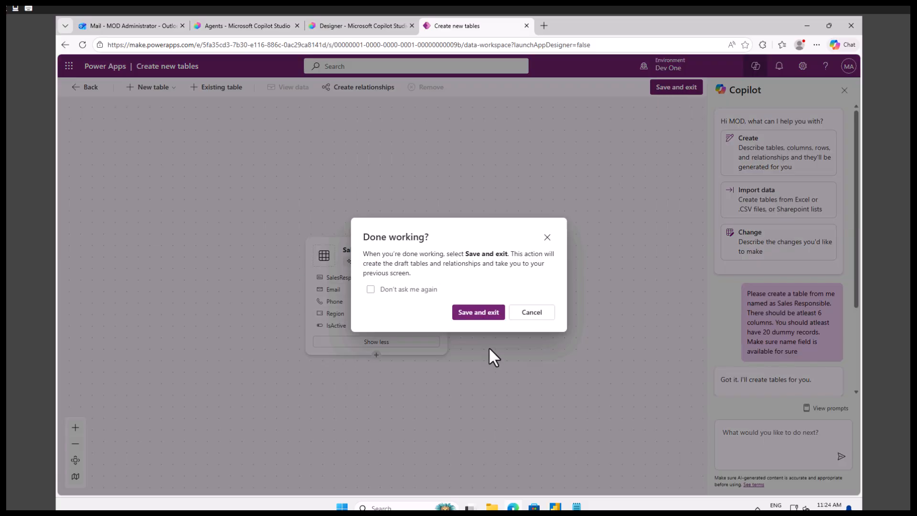
left_click(485, 311)
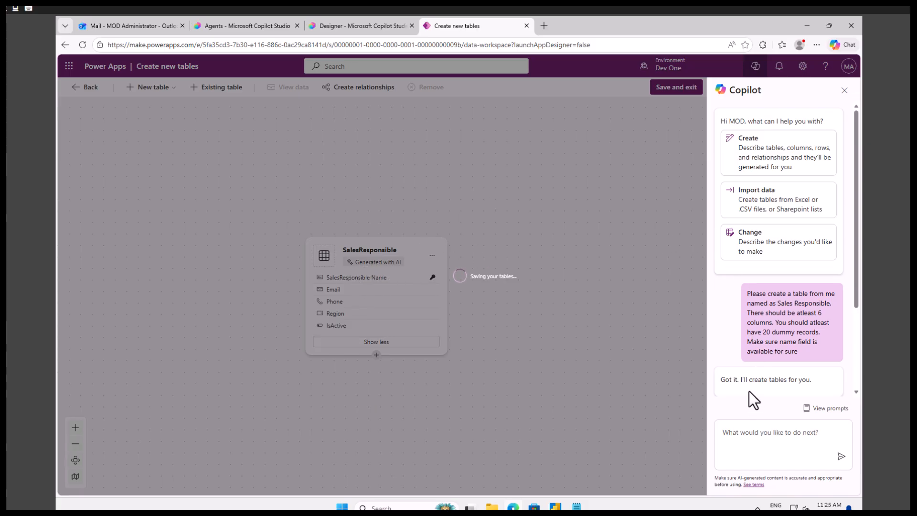
scroll(855, 293, "down", 1)
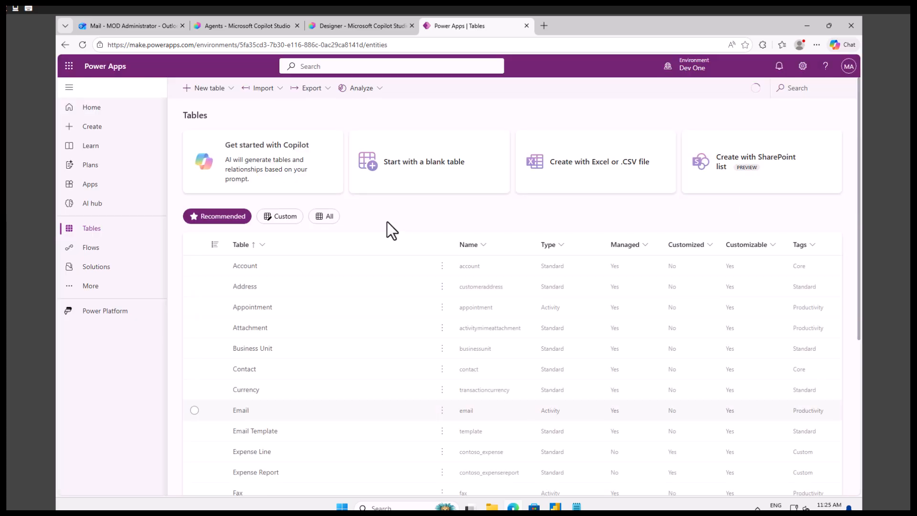
Search all tables for "sales" and open the SalesResponsible table.
left_click(320, 217)
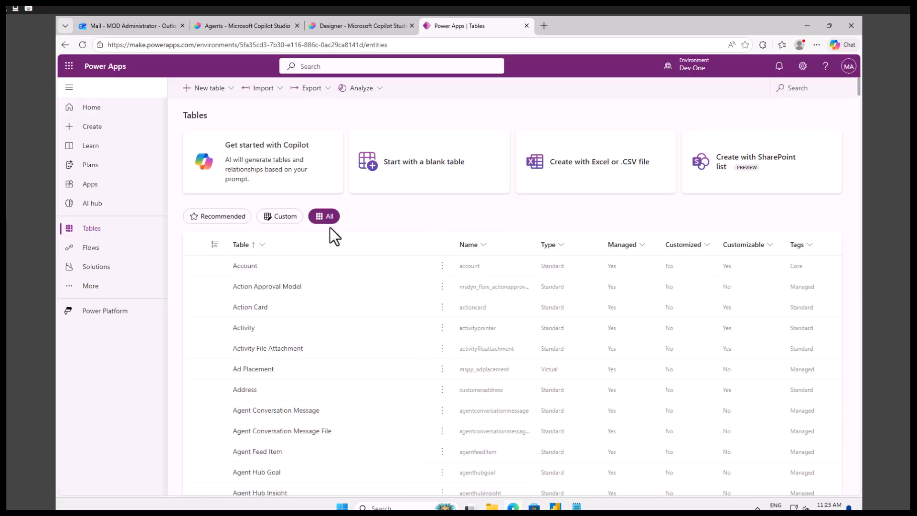
left_click(809, 88)
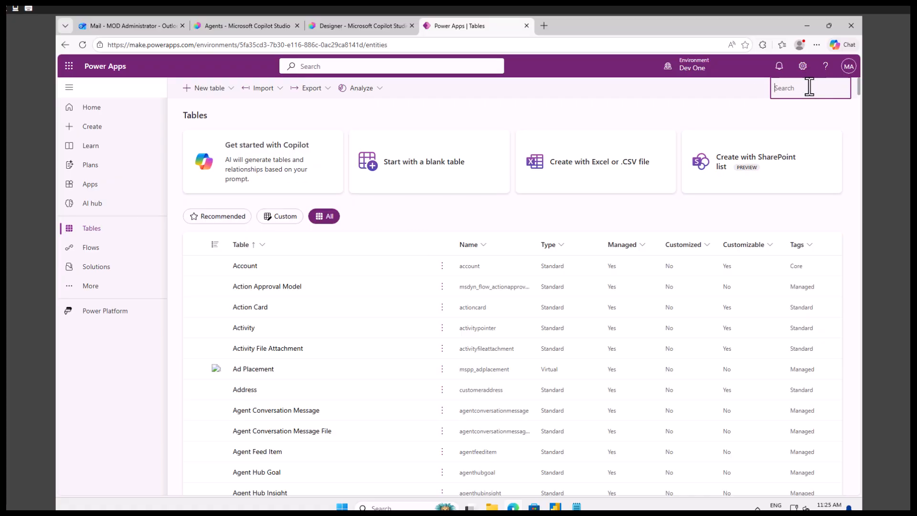
type("sales")
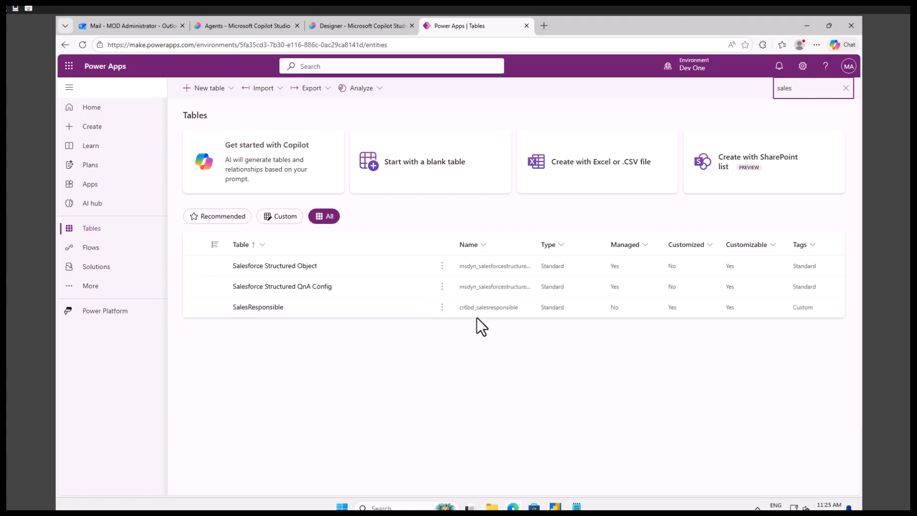
left_click(270, 309)
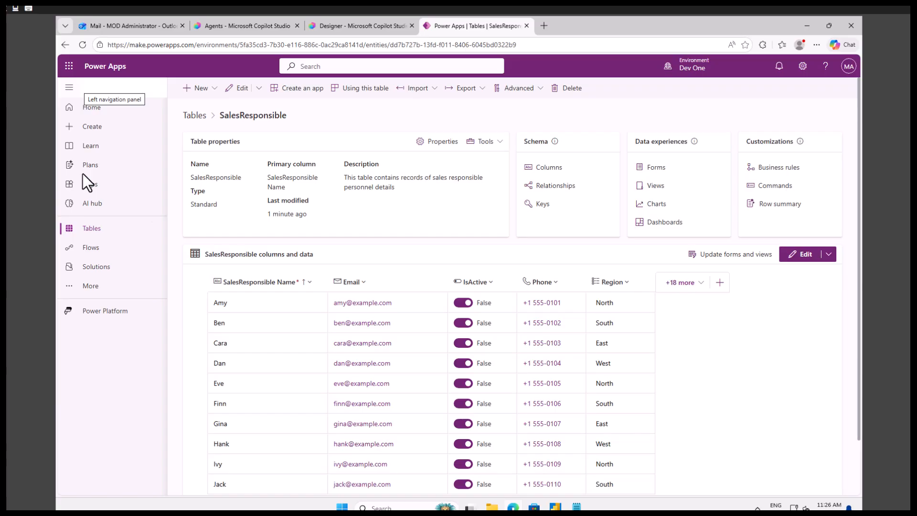
Open the SalesResponsible data in the full table editor and review its rows.
scroll(408, 365, "down", 2)
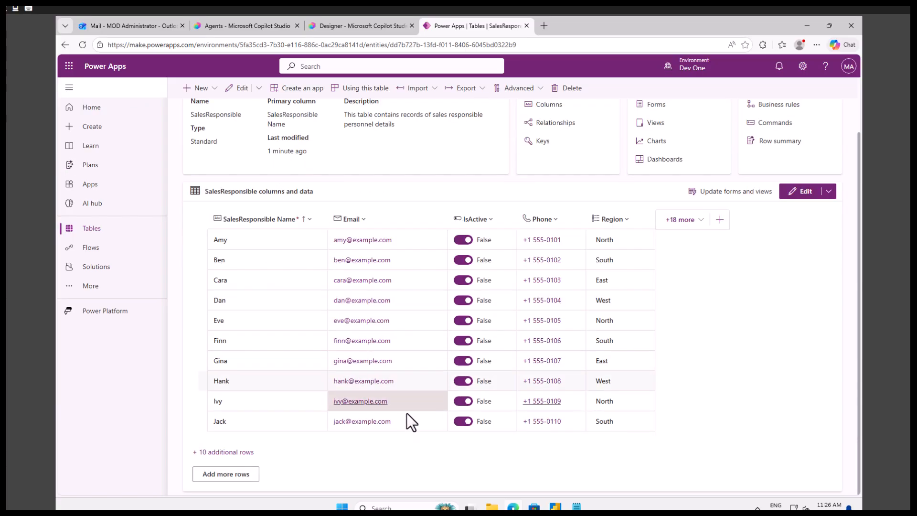
left_click(802, 192)
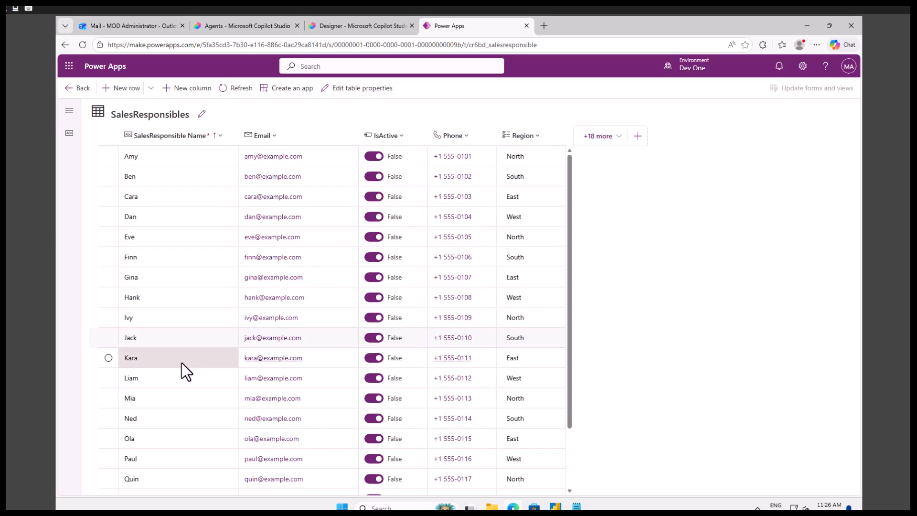
scroll(182, 378, "down", 3)
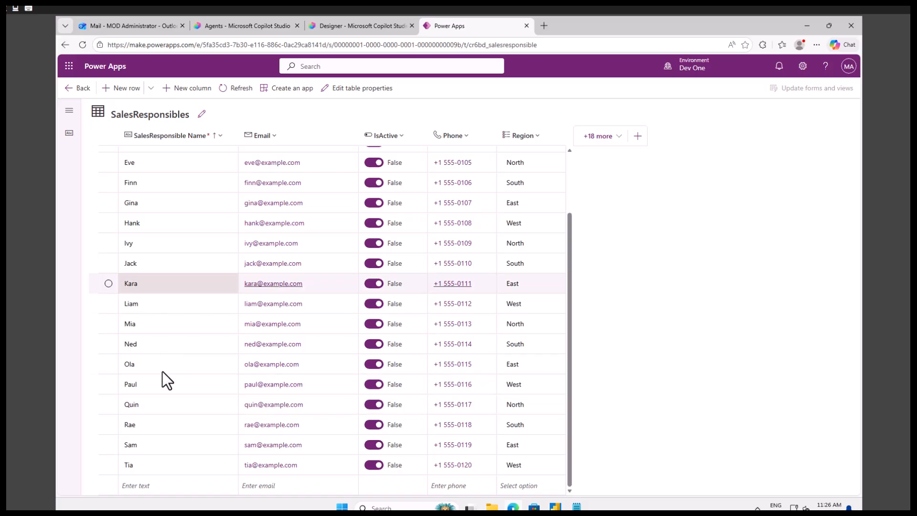
scroll(161, 425, "up", 3)
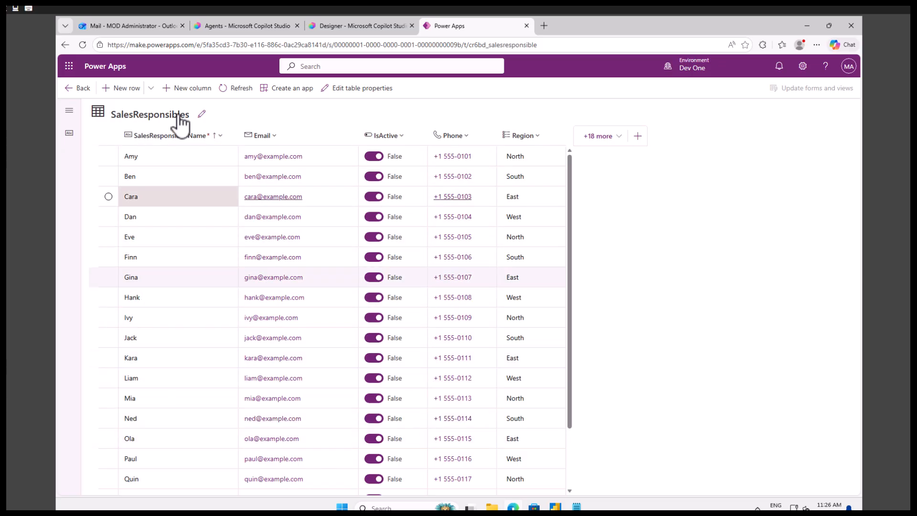
Examine the properties of the SalesResponsible Name column and close them without making changes.
left_click(185, 136)
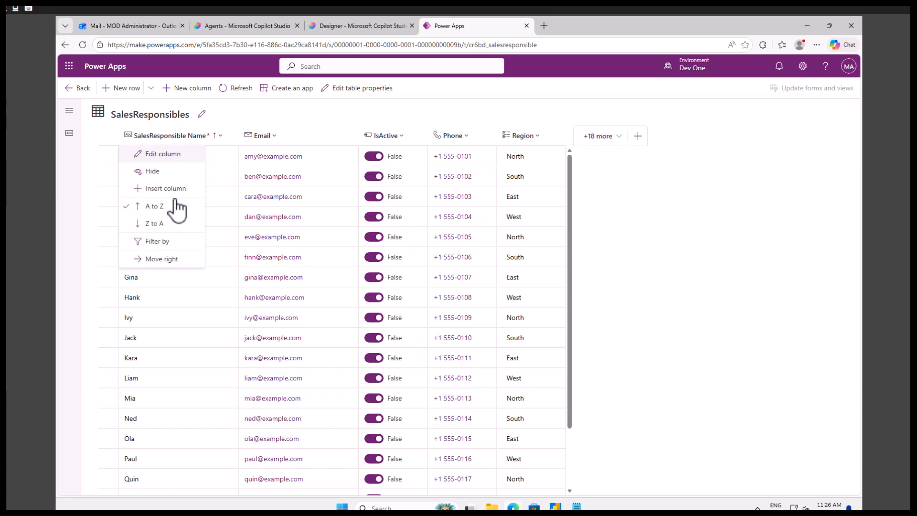
left_click(166, 155)
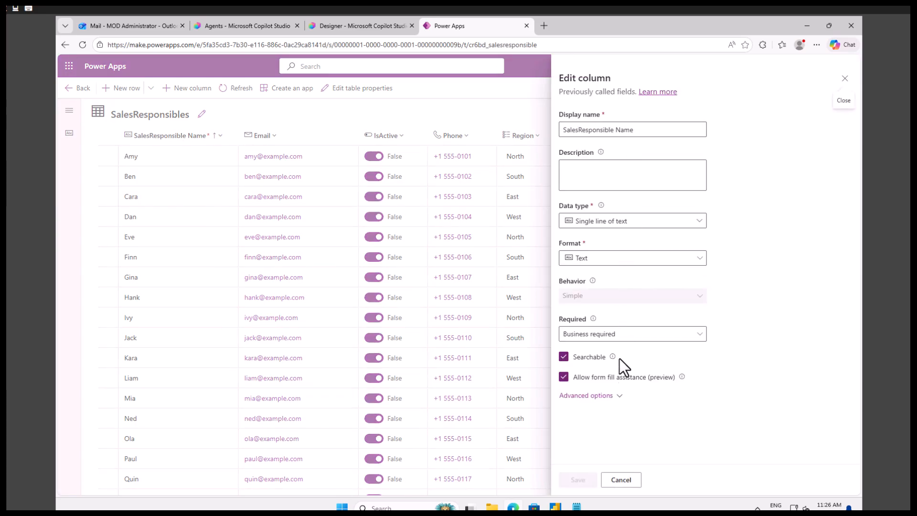
left_click(628, 480)
Return to the Copilot Studio flow designer and close the publish confirmation, briefly rechecking the SalesResponsibles table in Power Apps.
left_click(357, 24)
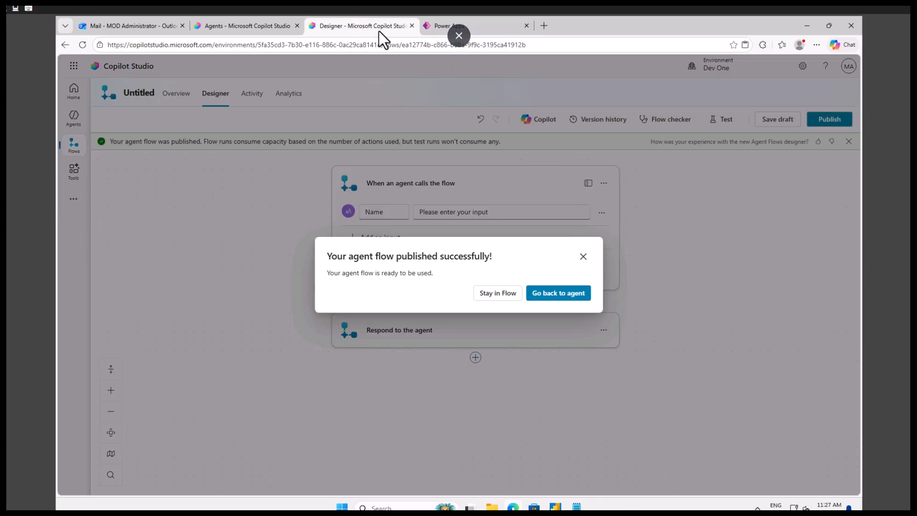
left_click(583, 258)
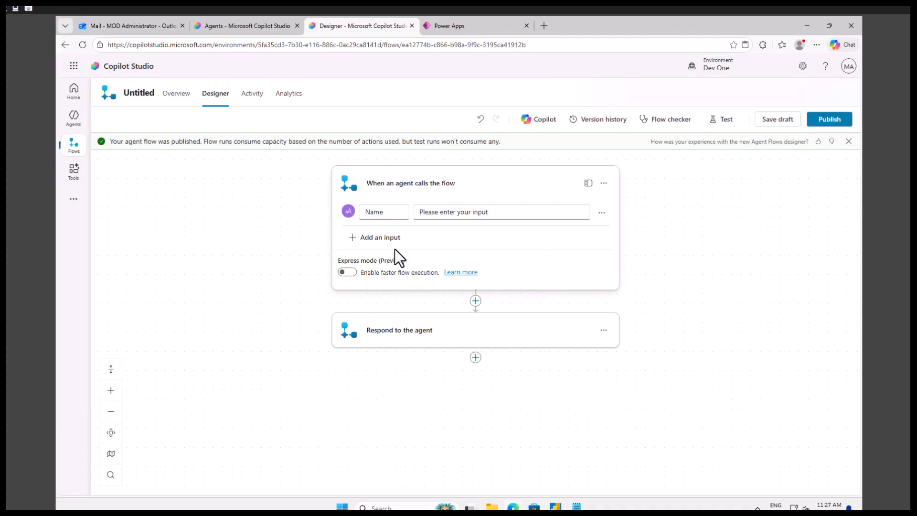
left_click(451, 25)
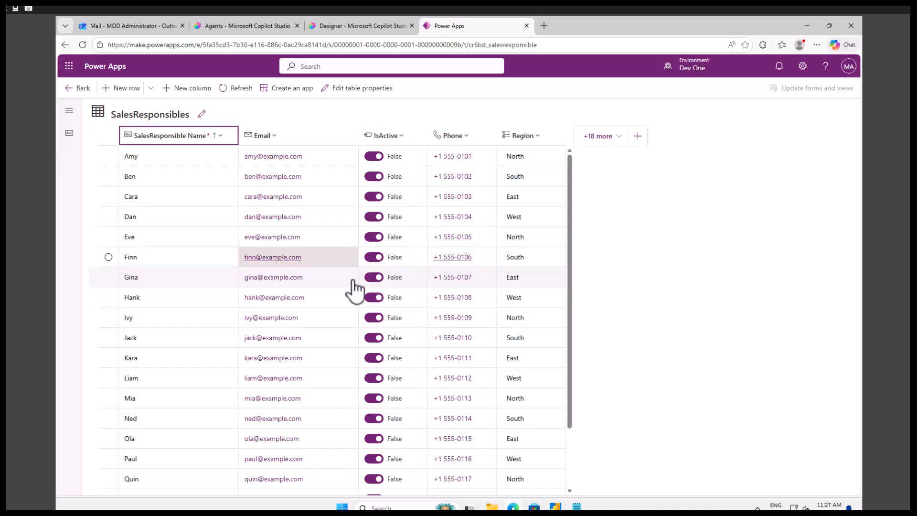
left_click(358, 27)
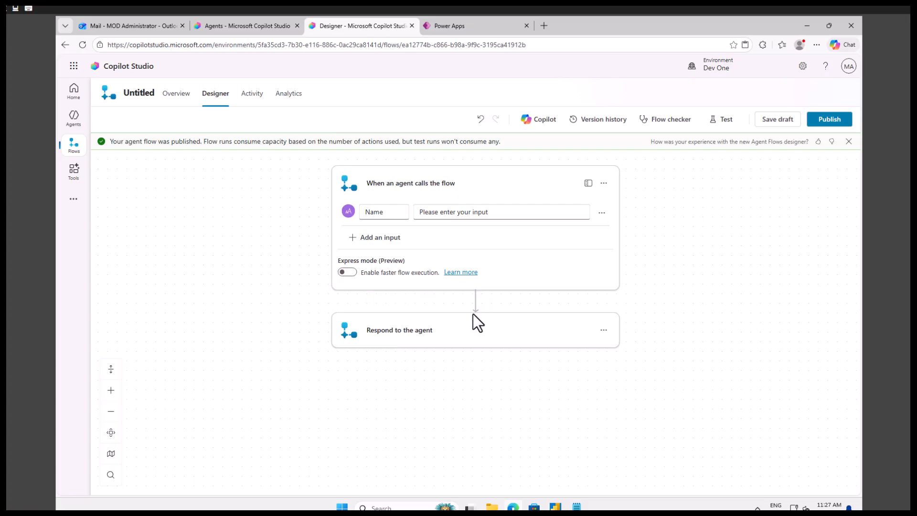
Insert a Microsoft Dataverse List rows action between the trigger and the Respond to the agent action.
left_click(476, 300)
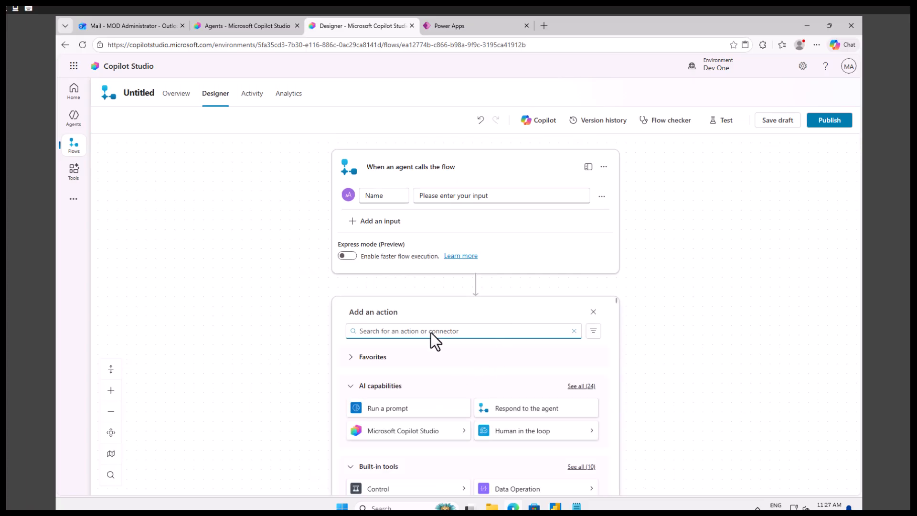
type("dataverse")
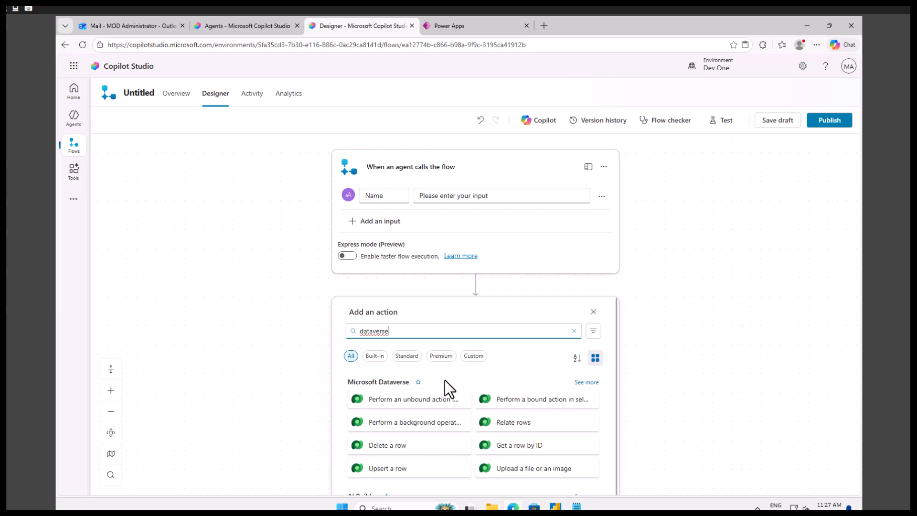
left_click(586, 382)
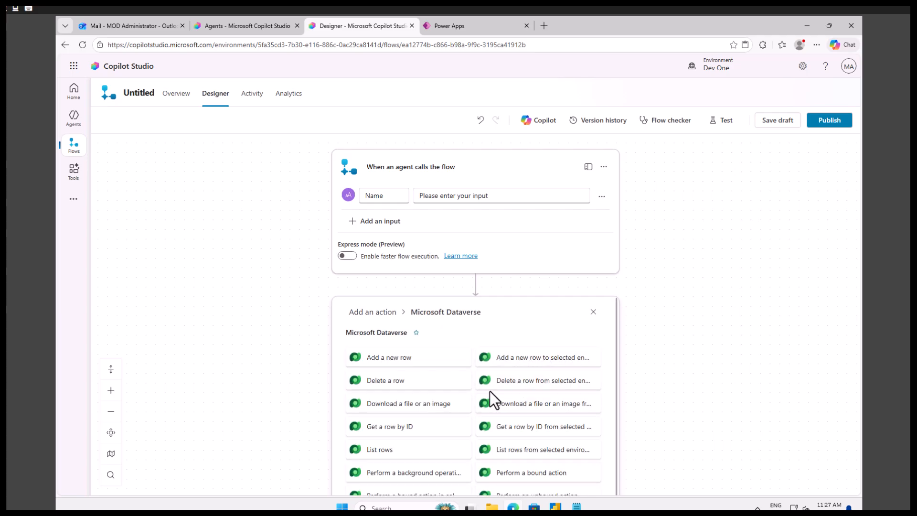
left_click(411, 449)
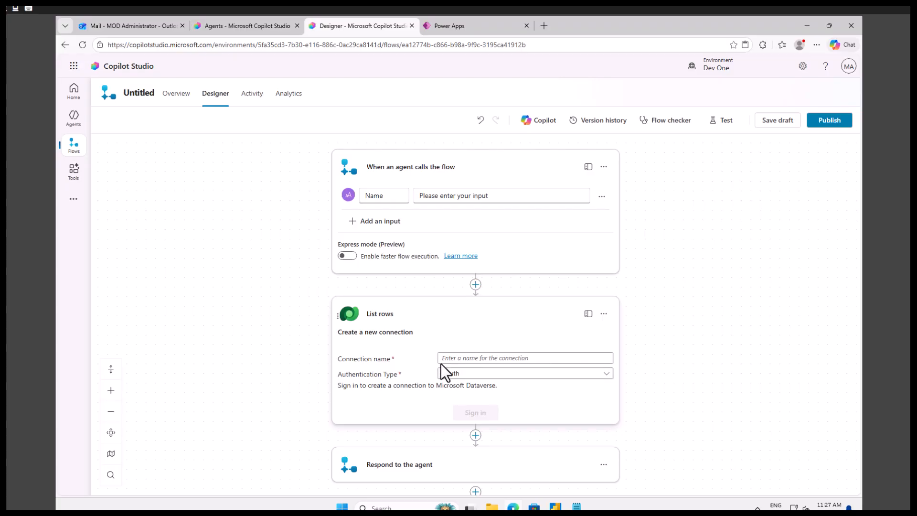
Name the new Dataverse connection sagartest with Oauth authentication and try to sign in.
left_click(463, 375)
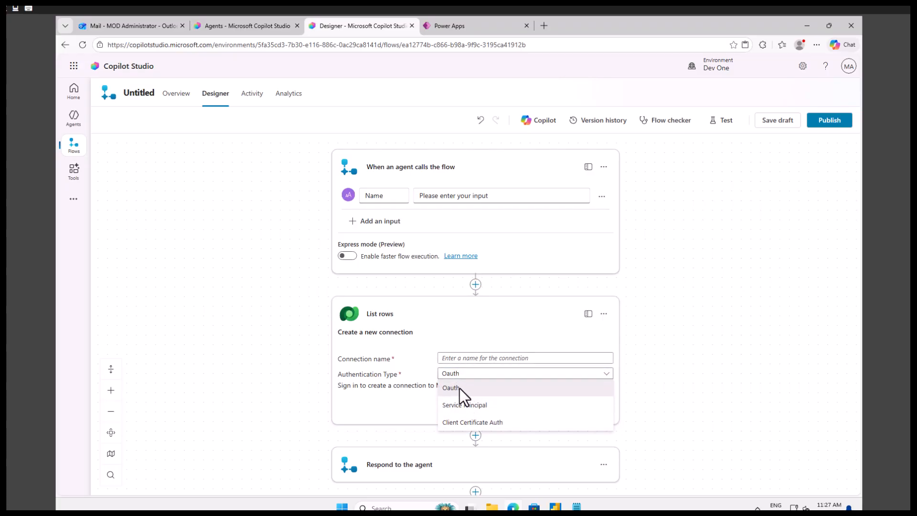
left_click(459, 389)
left_click(476, 358)
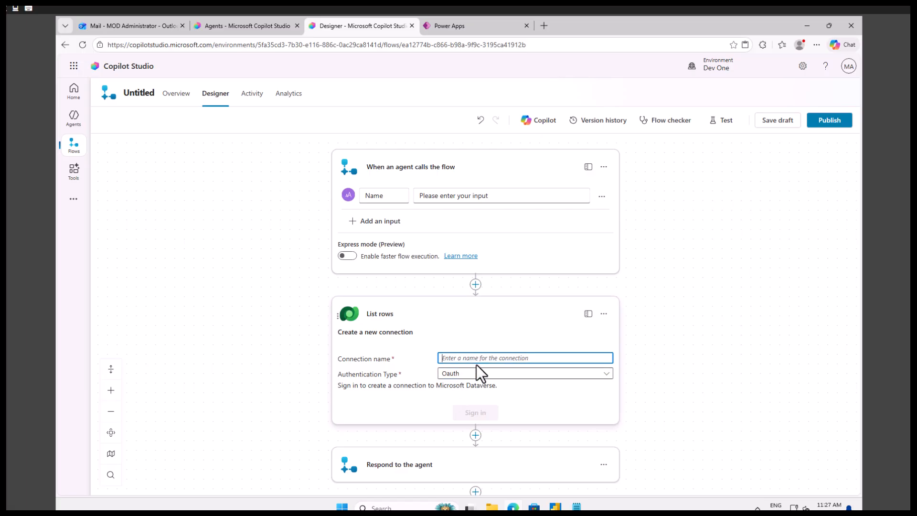
type("sagartest")
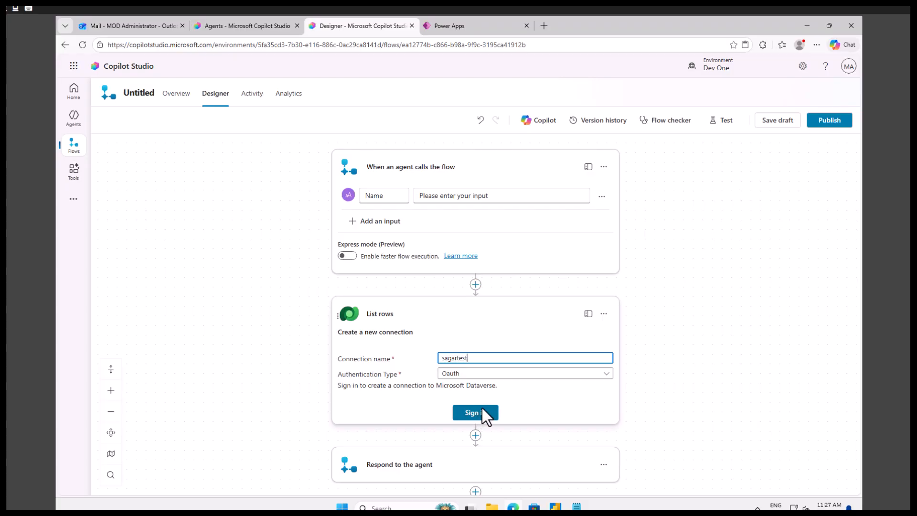
left_click(483, 409)
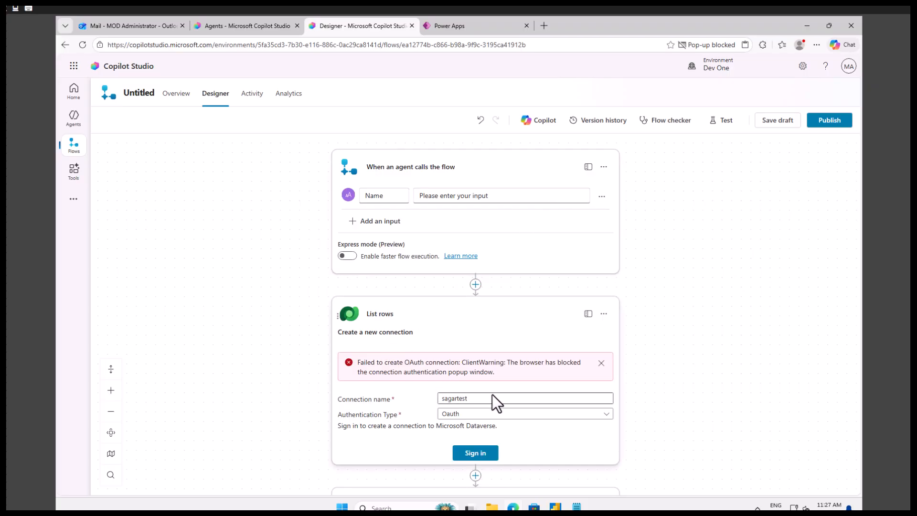
Always allow pop-ups and redirects from copilotstudio.microsoft.com, and sign in to the Dataverse connection with the account offered.
left_click(698, 44)
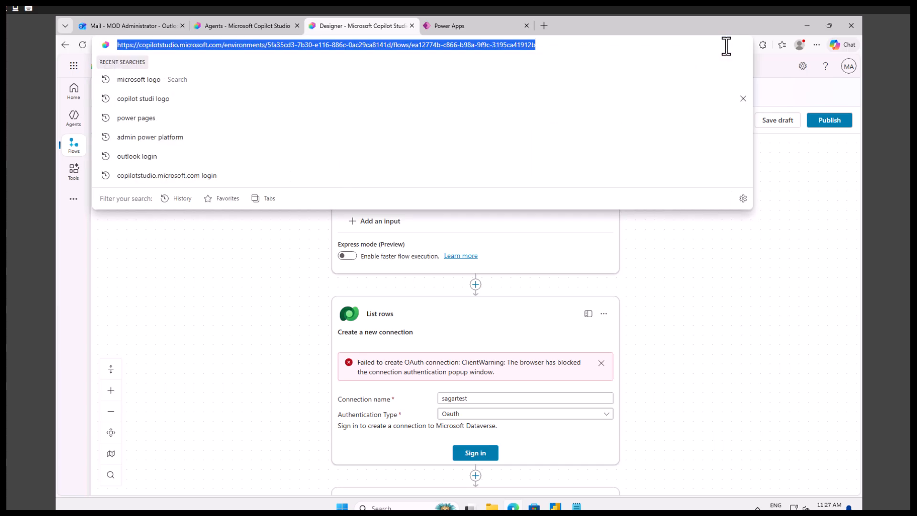
left_click(777, 283)
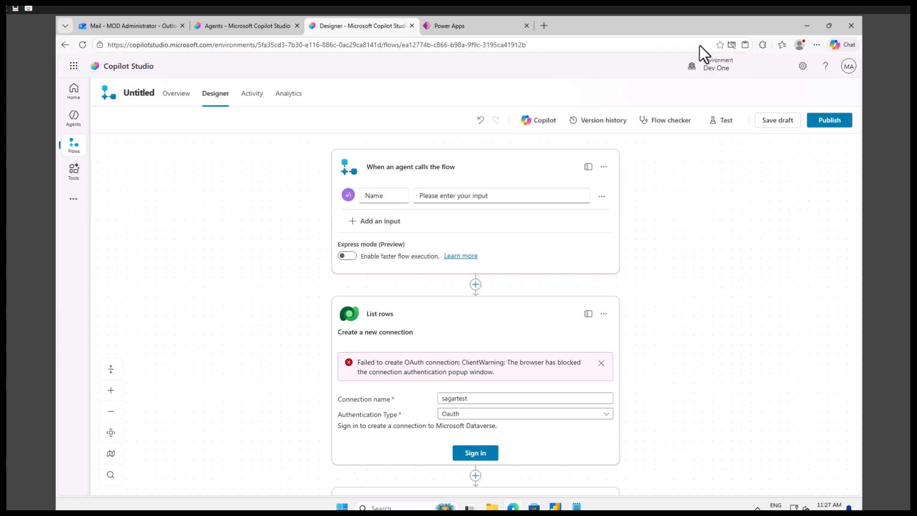
left_click(732, 45)
left_click(612, 93)
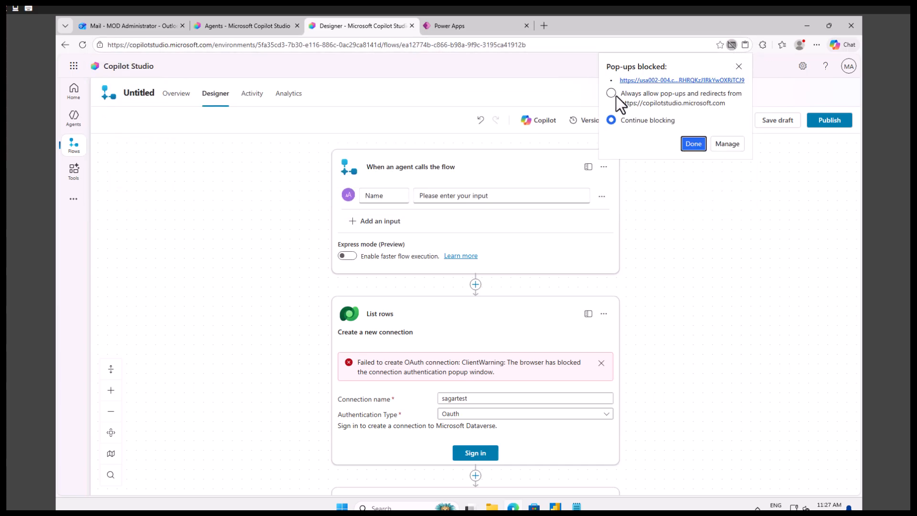
left_click(695, 144)
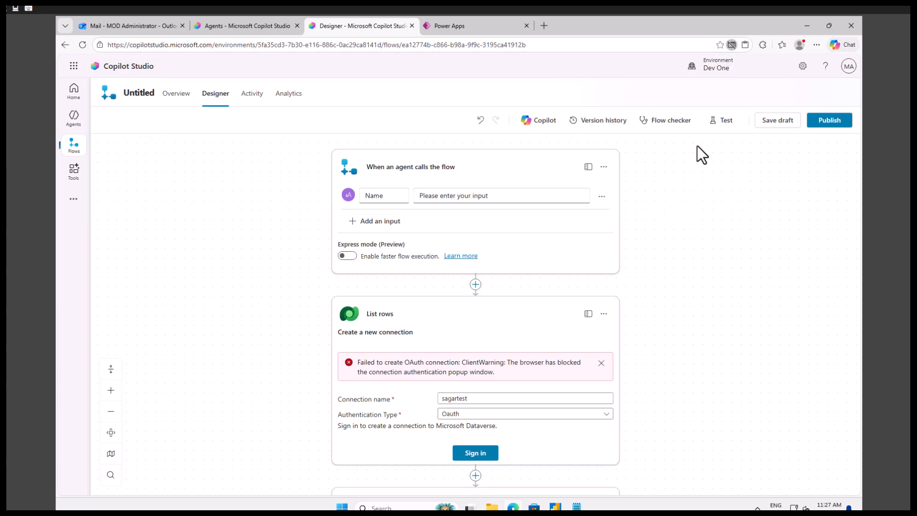
left_click(480, 453)
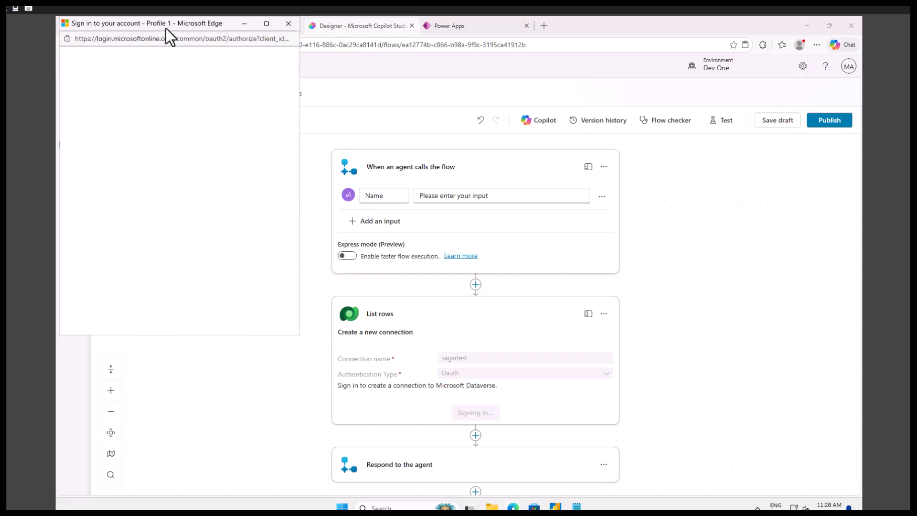
left_click(164, 160)
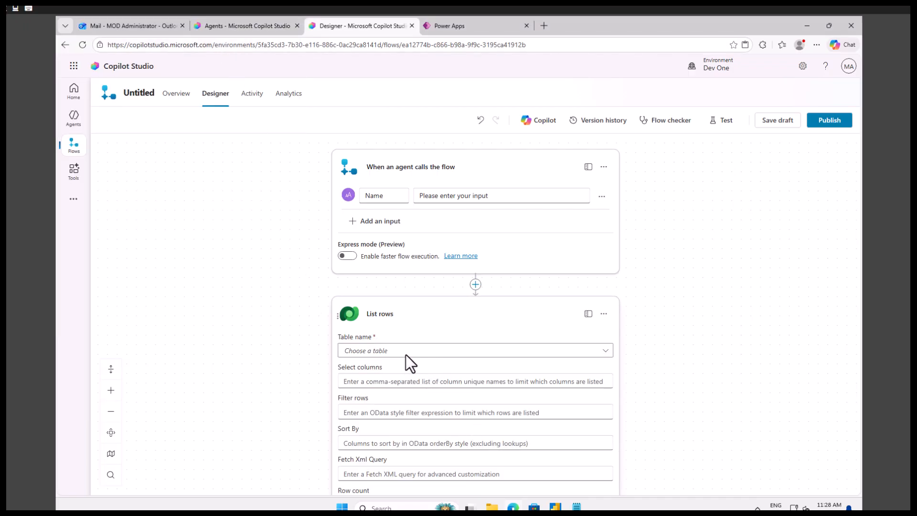
Set the List rows action's table to SalesResponsibles.
left_click(392, 350)
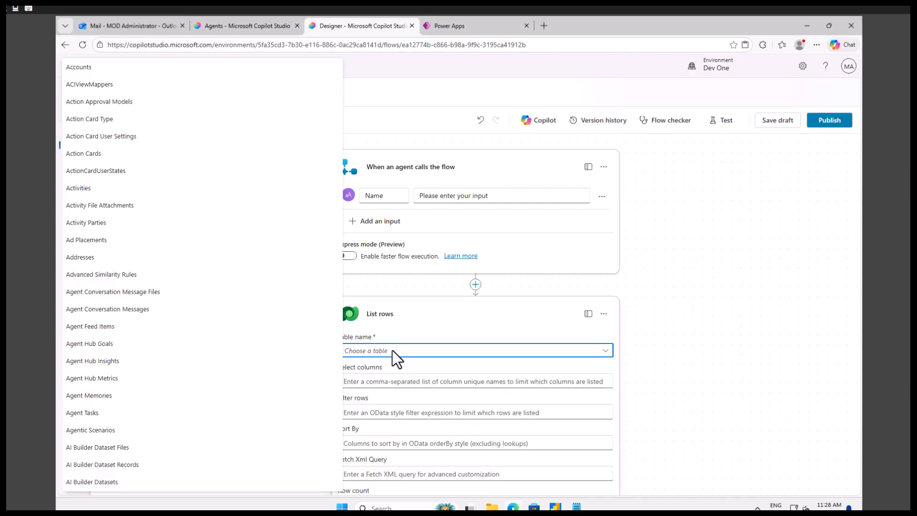
type("sales")
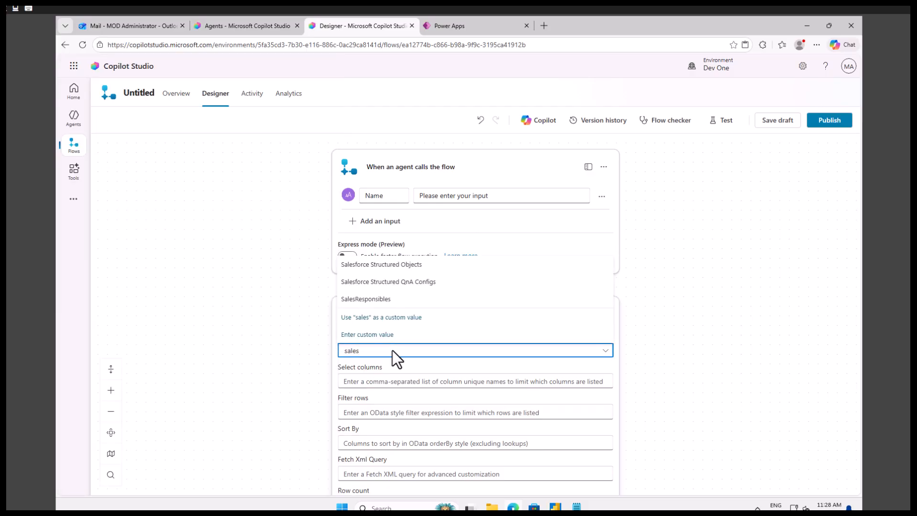
left_click(396, 300)
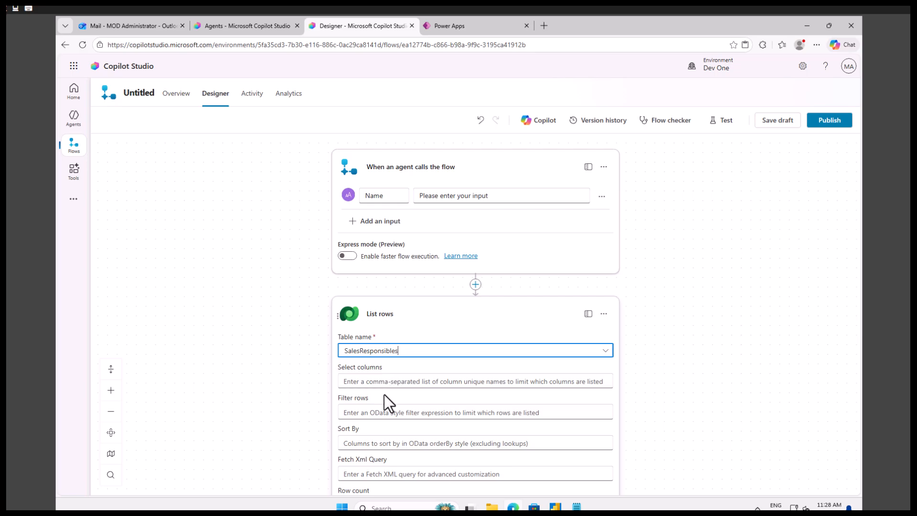
Copy the logical name of the SalesResponsible Name column from its advanced options in the Power Apps table.
left_click(377, 414)
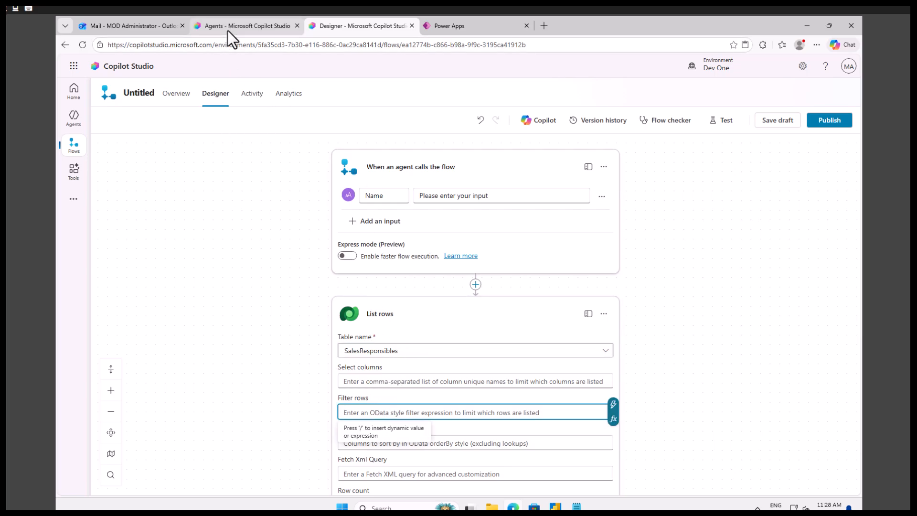
left_click(457, 25)
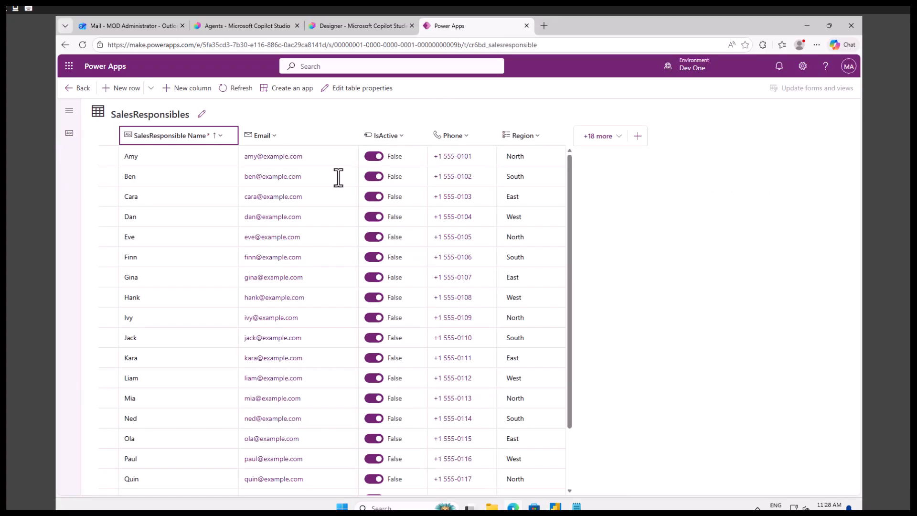
left_click(189, 135)
left_click(143, 153)
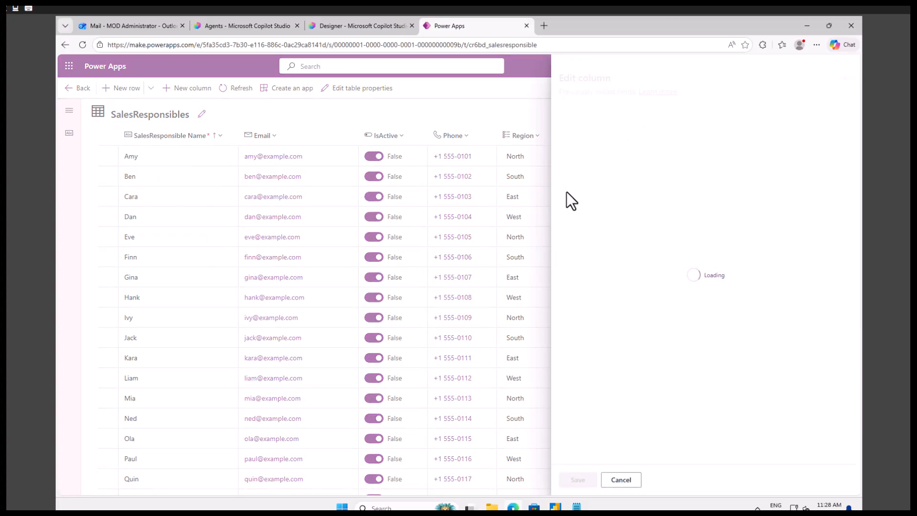
left_click(612, 396)
scroll(623, 418, "down", 2)
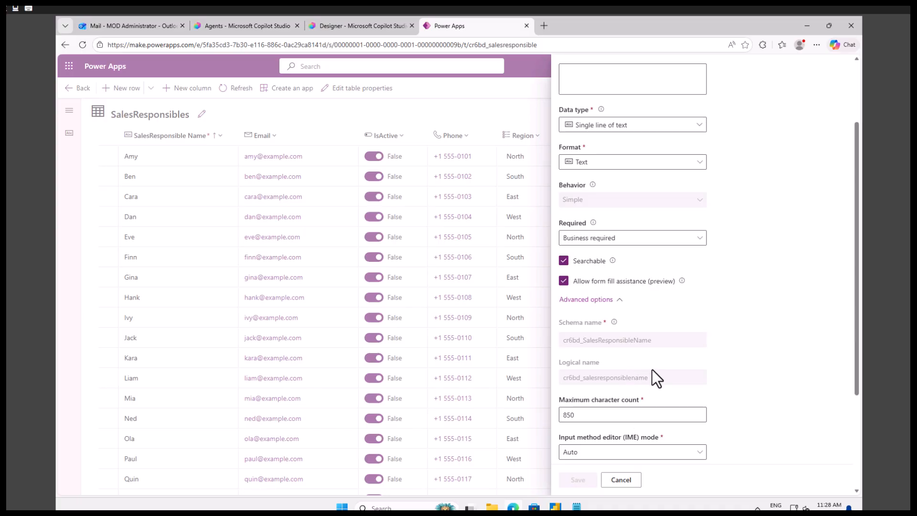
left_click_drag(657, 379, 563, 380)
right_click(575, 377)
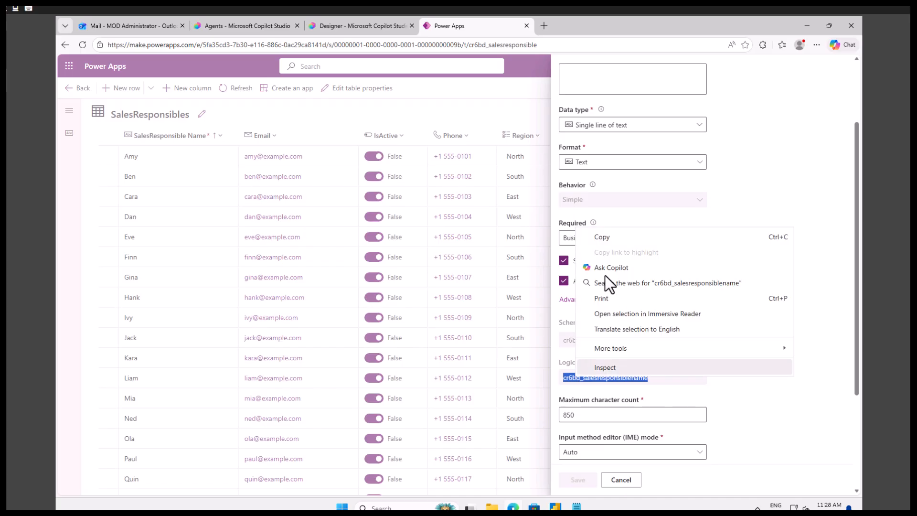
left_click(603, 237)
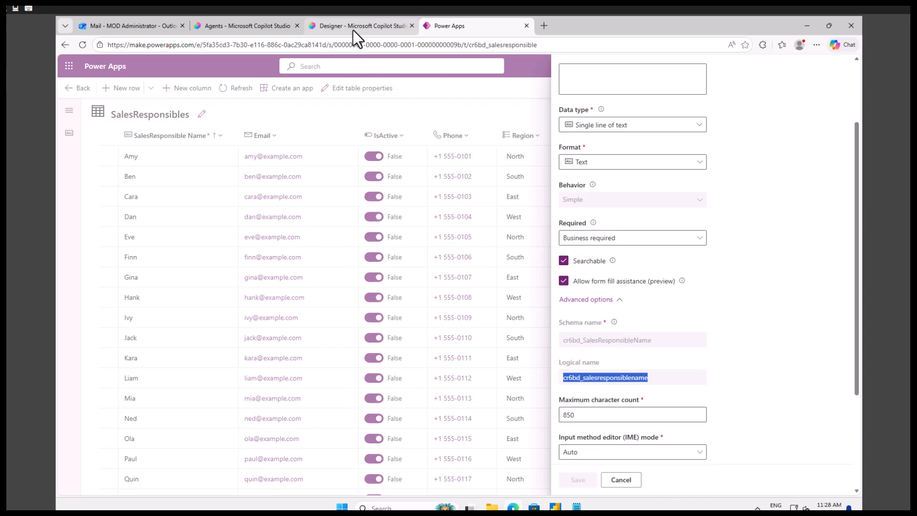
right_click(595, 379)
left_click(617, 241)
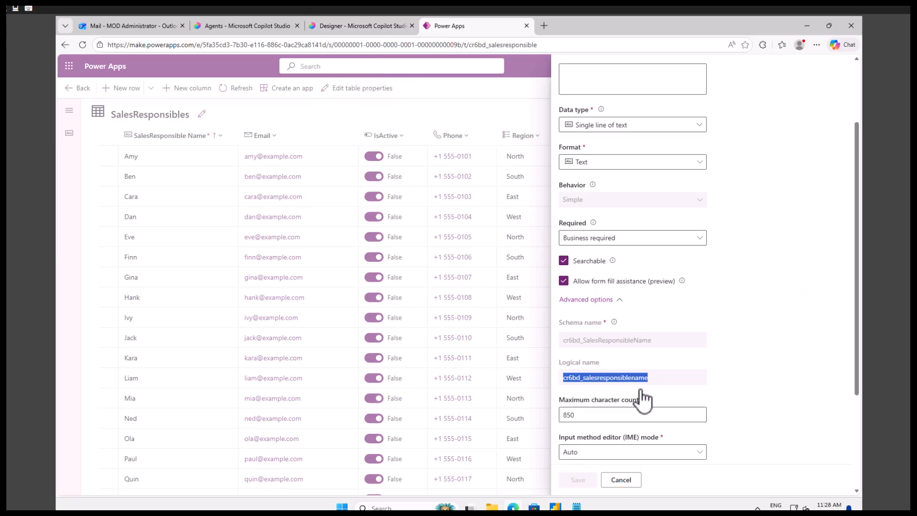
Back in the Copilot Studio flow, set the List rows filter to cr6bd_salesresponsiblename eq '[Name]', using the trigger's Name input inside the quotes.
left_click(345, 31)
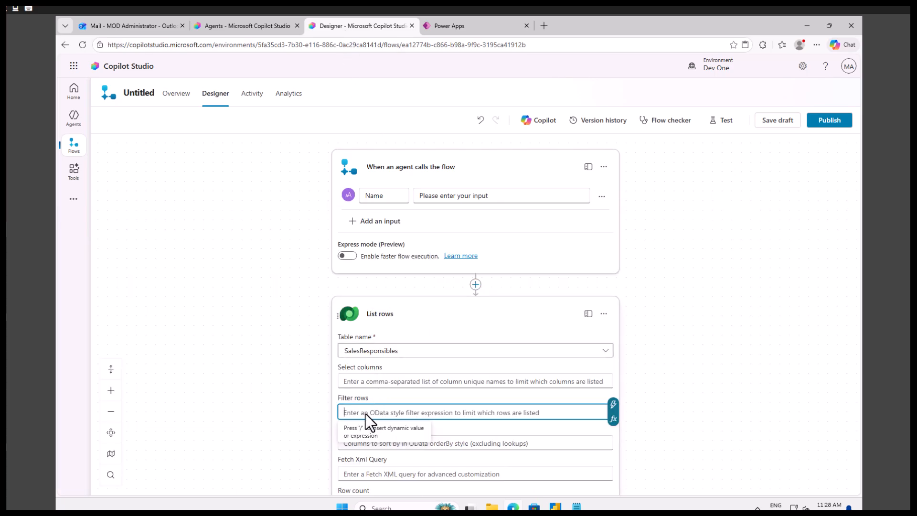
key("ctrl+v")
type("eq '")
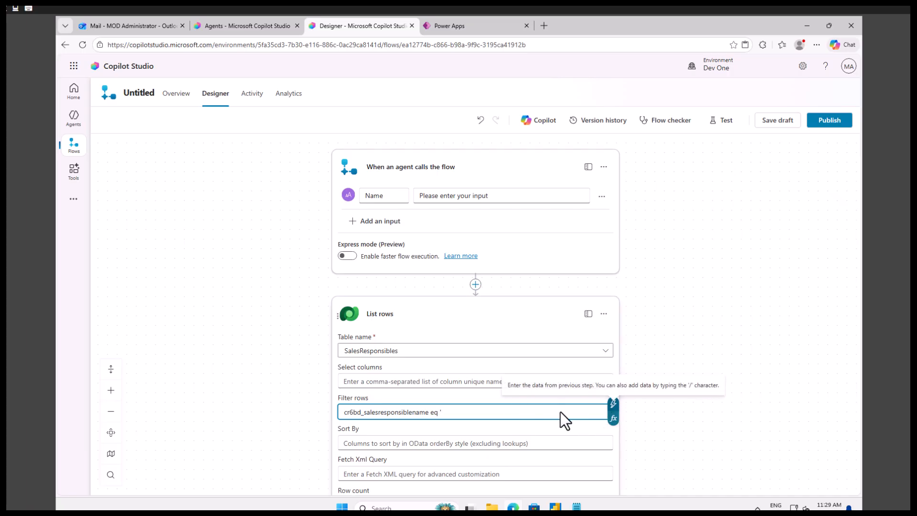
left_click(613, 404)
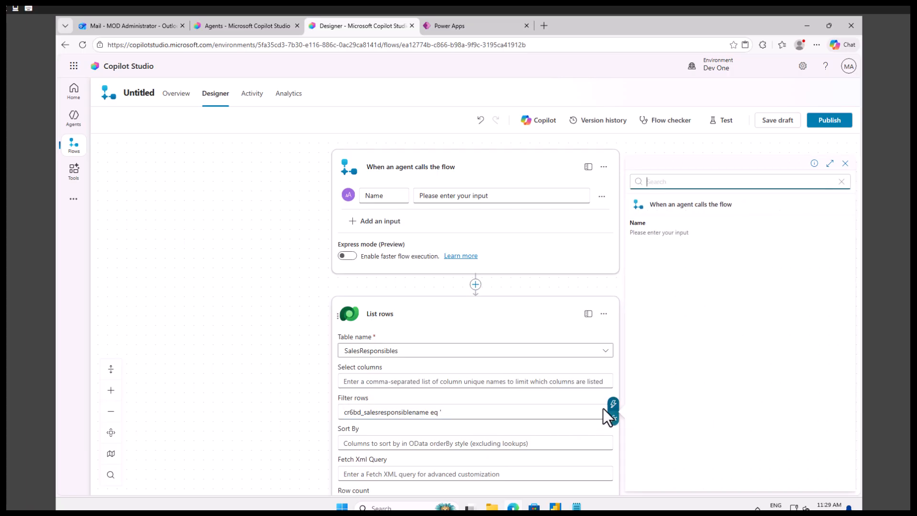
left_click(657, 228)
type("'")
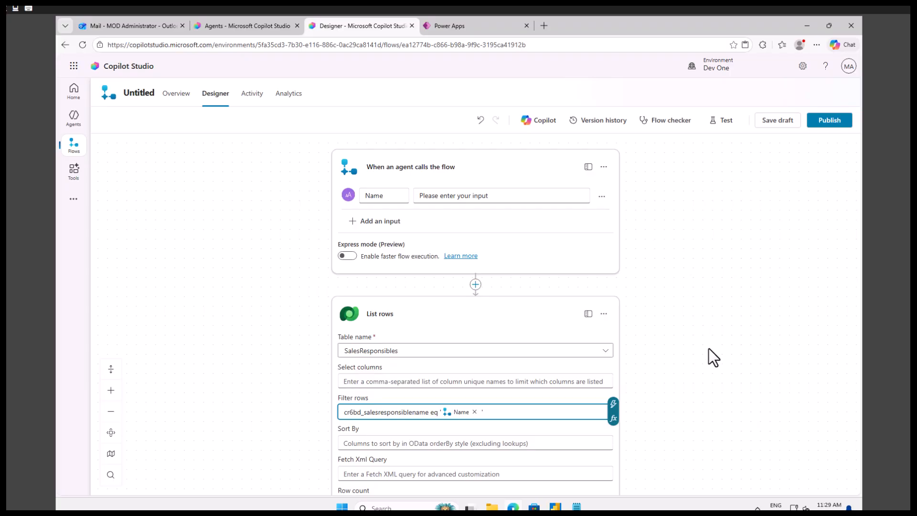
Close the column properties in Power Apps, review the table's list of existing columns, and return to the Copilot Studio flow designer.
scroll(709, 351, "down", 2)
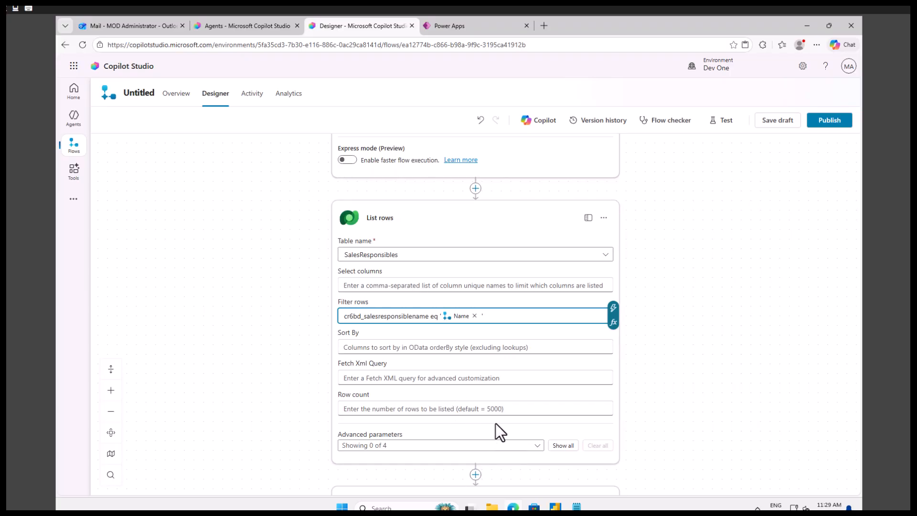
left_click(457, 26)
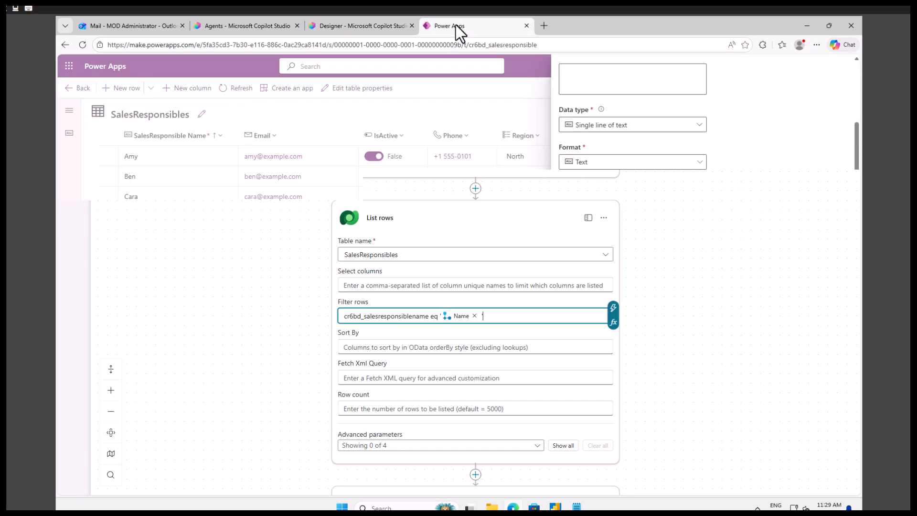
left_click(628, 481)
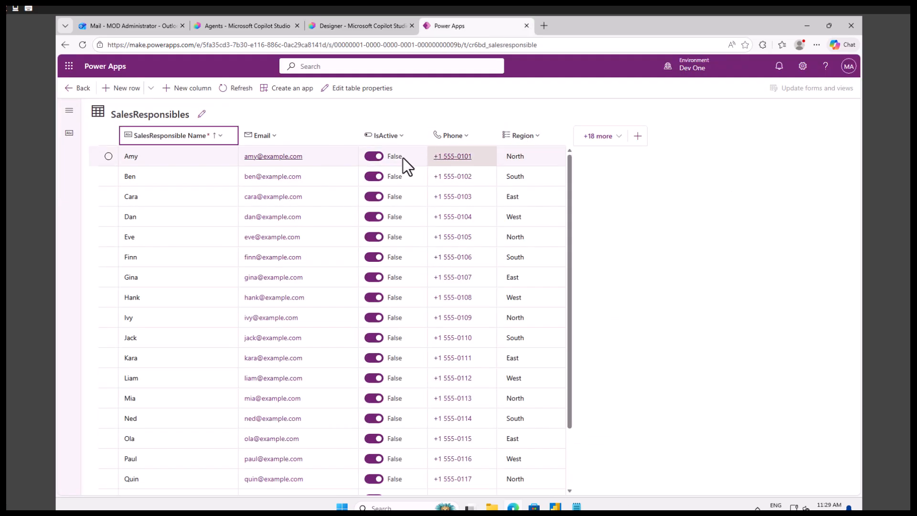
left_click(599, 138)
scroll(556, 301, "down", 2)
scroll(532, 314, "down", 4)
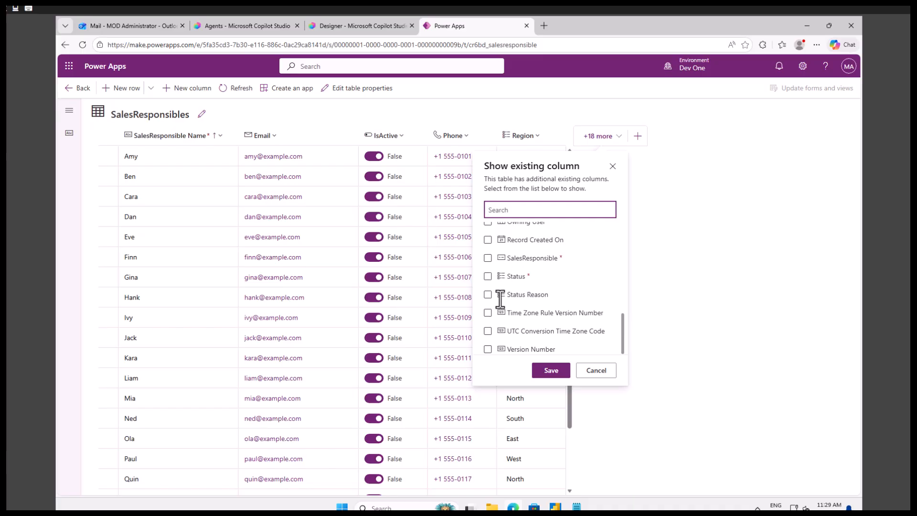
scroll(523, 300, "up", 5)
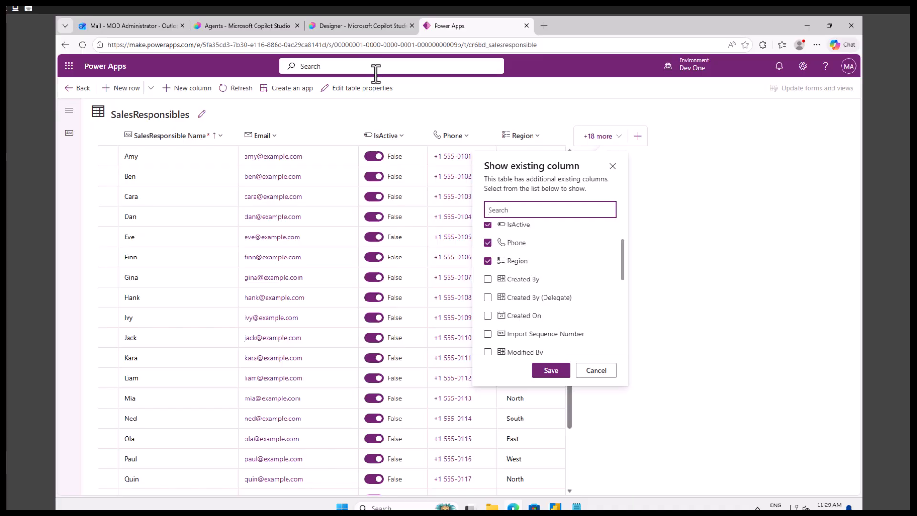
left_click(747, 242)
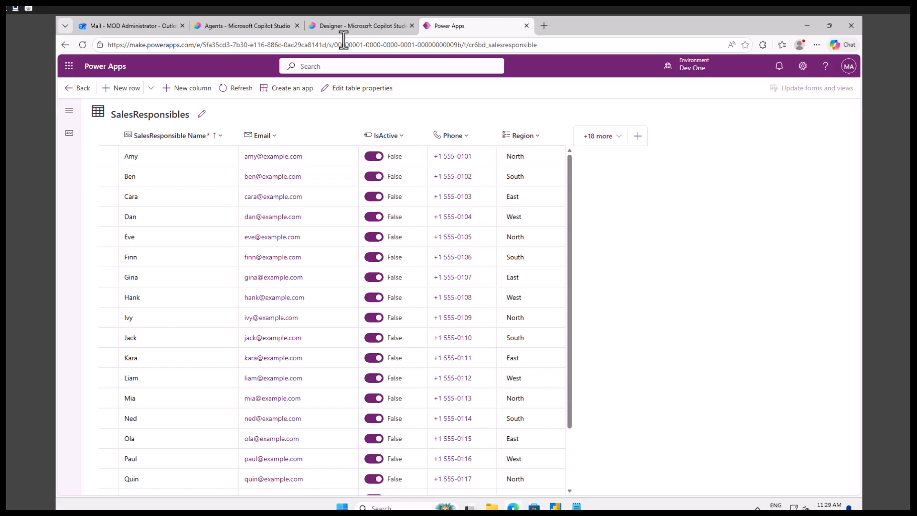
left_click(352, 27)
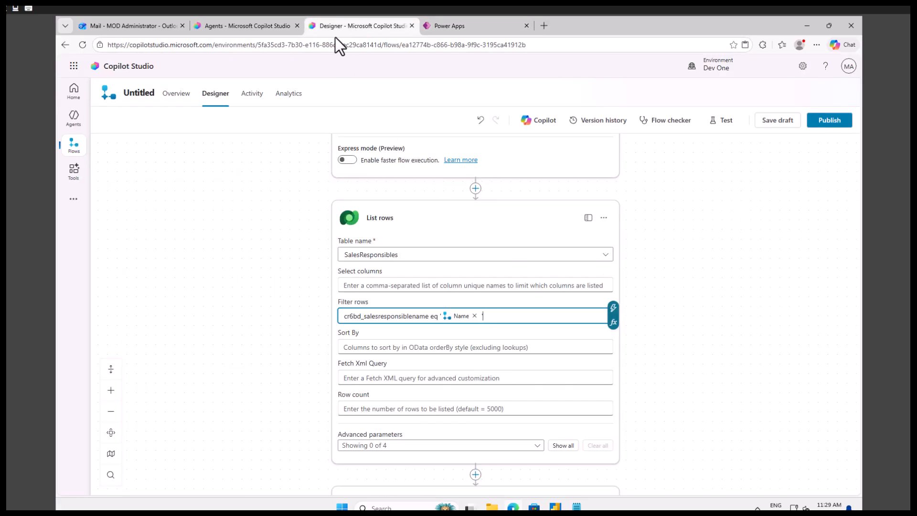
Add a Data Operation Select action between List rows and Respond to the agent.
scroll(664, 306, "down", 1)
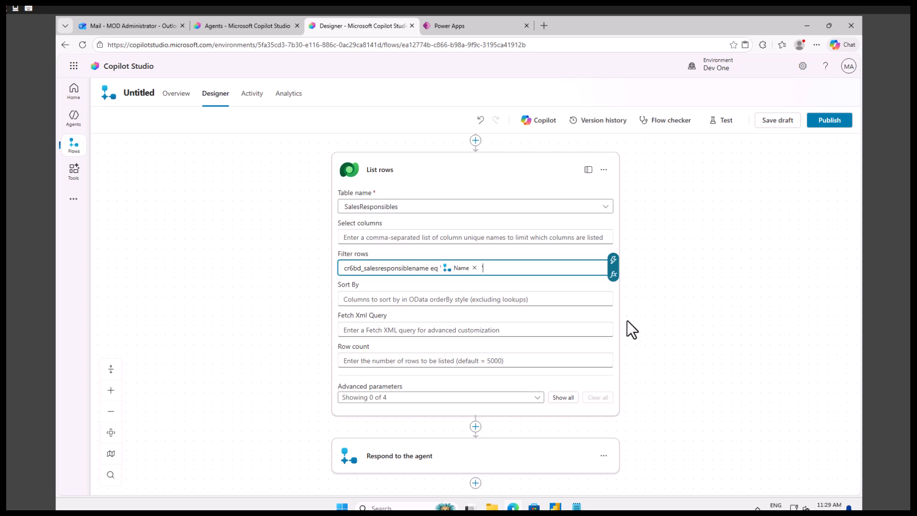
scroll(626, 320, "down", 1)
left_click(477, 377)
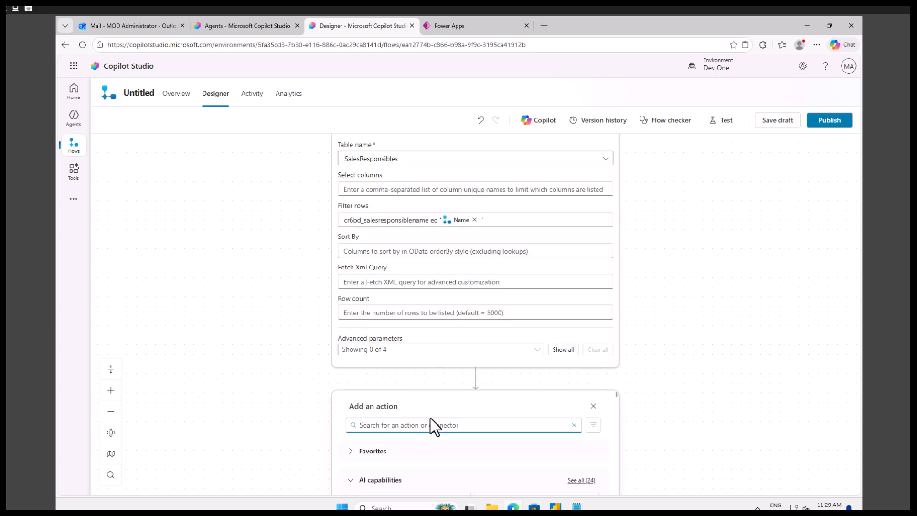
scroll(429, 414, "down", 3)
scroll(549, 387, "down", 1)
type("s")
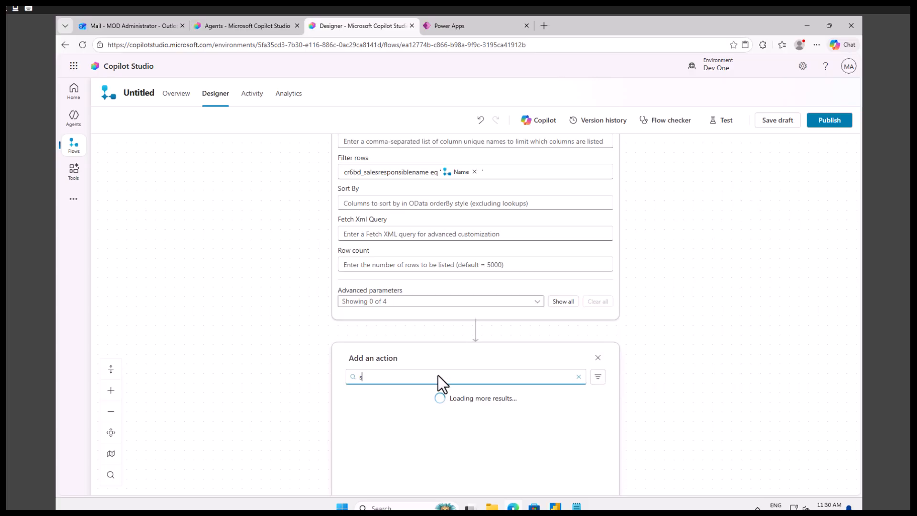
type("elect")
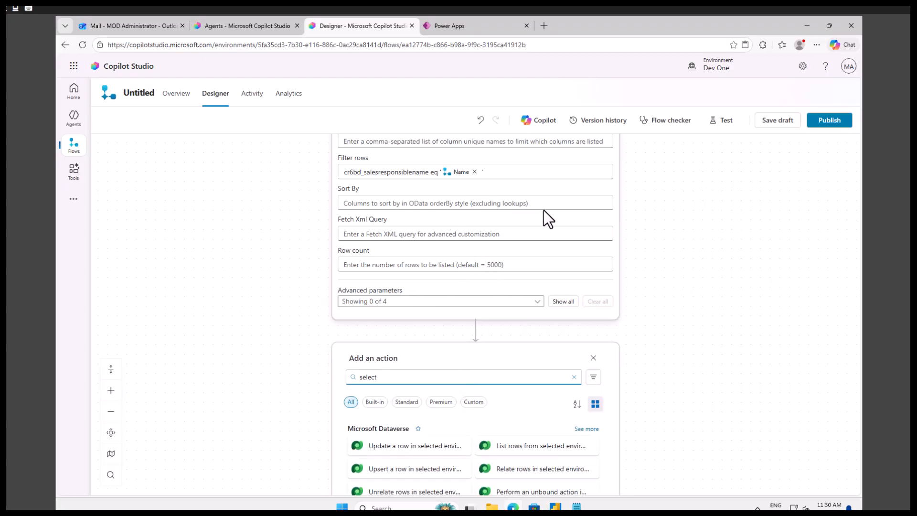
scroll(699, 394, "down", 2)
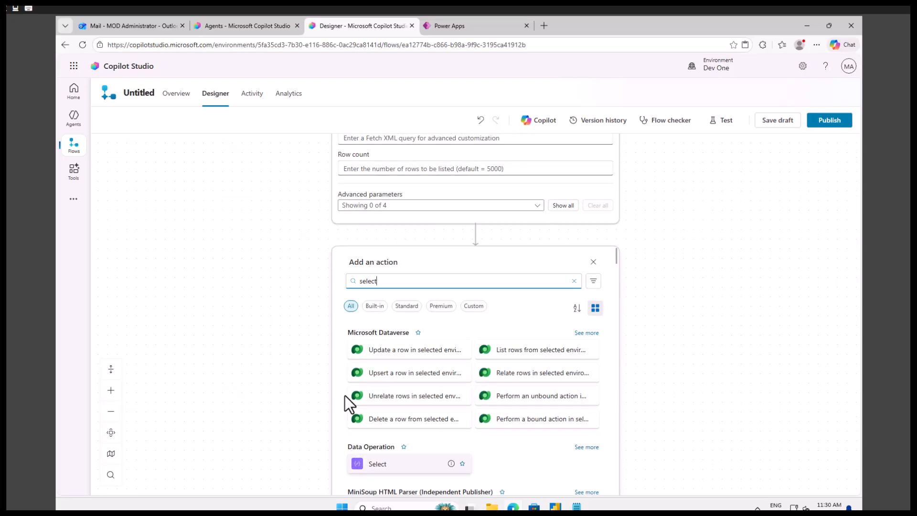
left_click(383, 466)
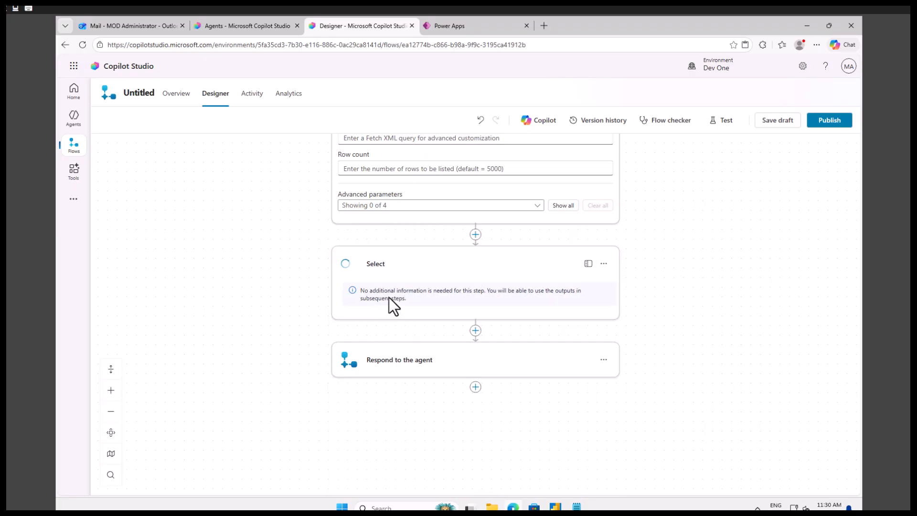
Set the Select action's From input to the body/value output of List rows.
left_click(385, 304)
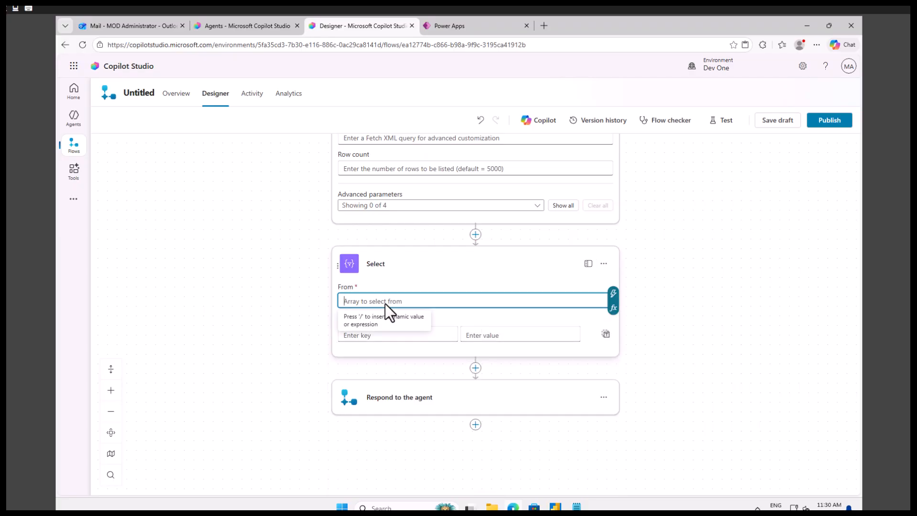
left_click(614, 292)
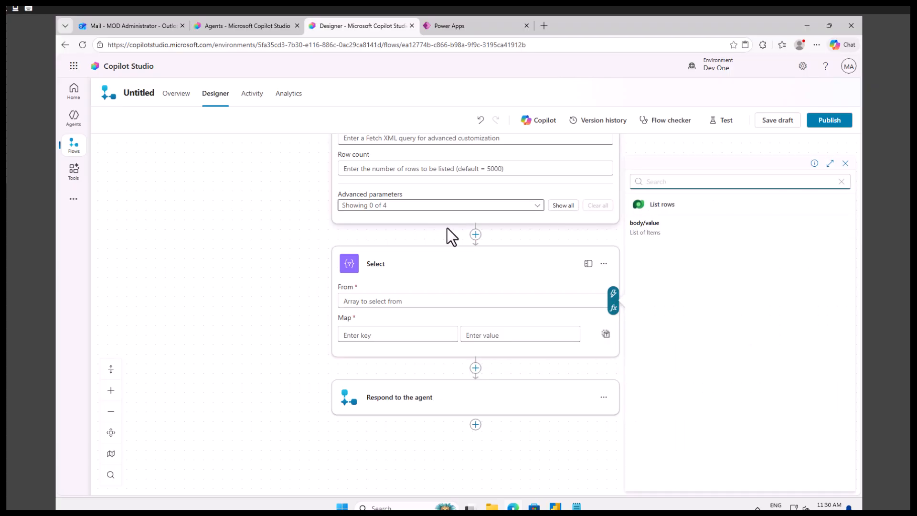
scroll(447, 227, "up", 1)
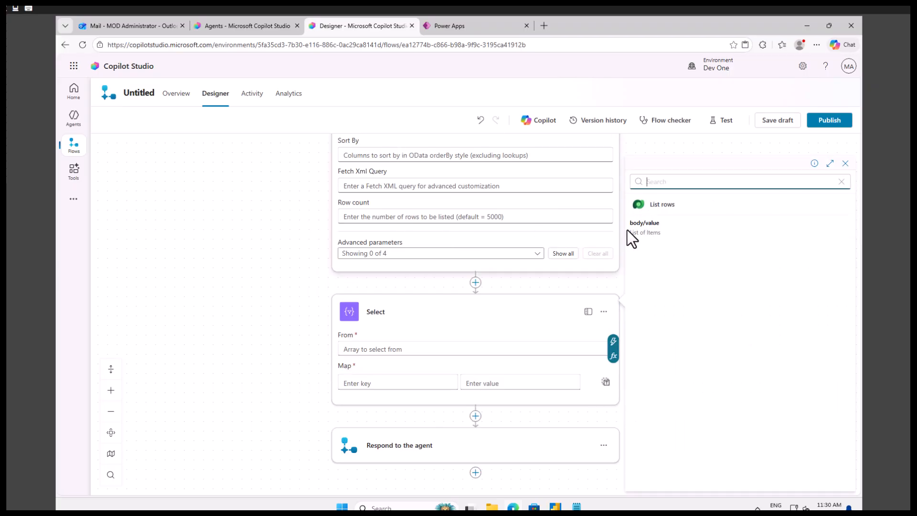
left_click(651, 224)
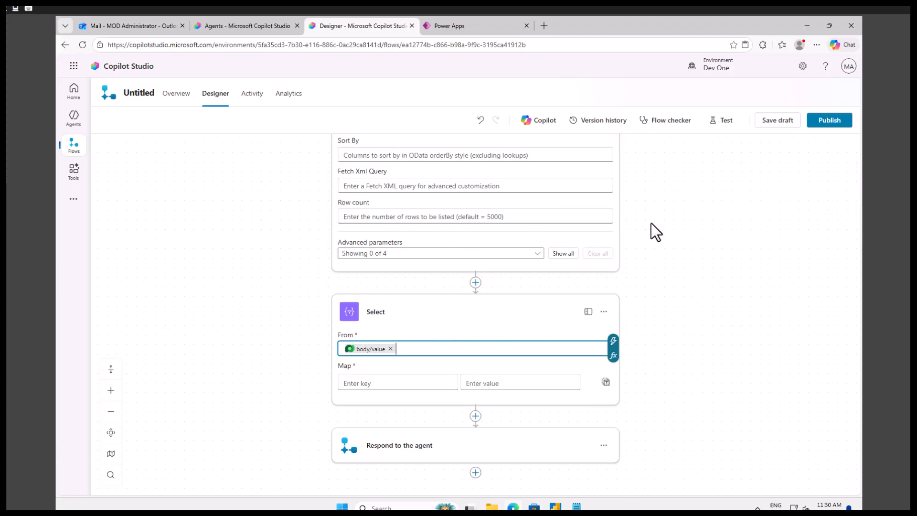
Map the key Sales Person Name to the SalesResponsible Name value from List rows in the Select action.
left_click(395, 384)
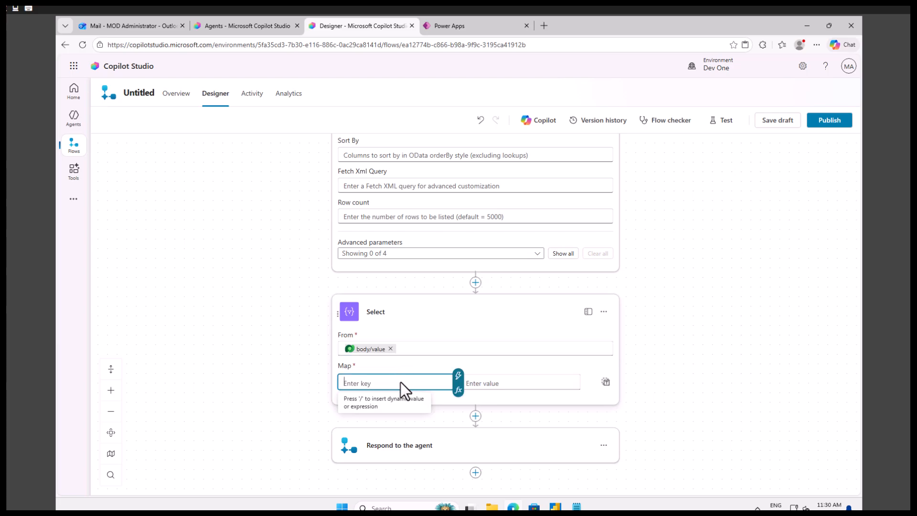
type("Tit")
key("BackSpace")
key("BackSpace")
key("BackSpace")
type("Sales Person Name")
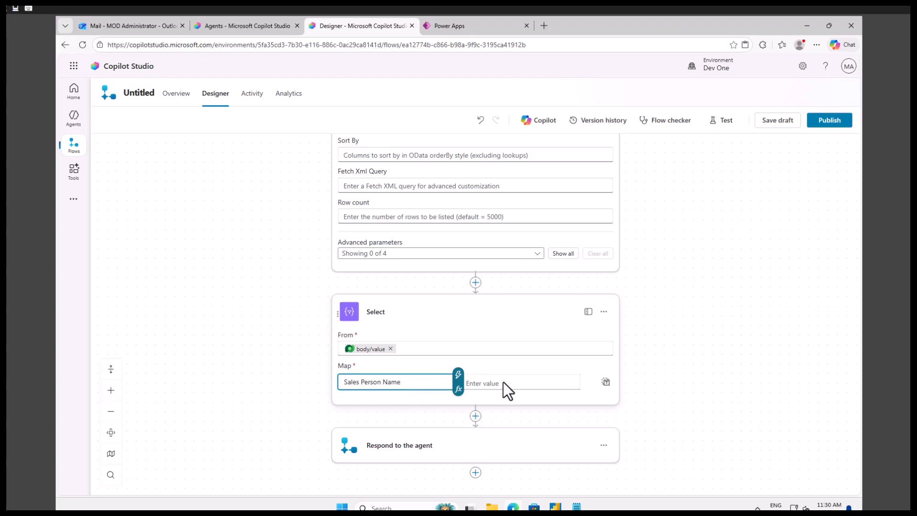
left_click(504, 382)
left_click(582, 375)
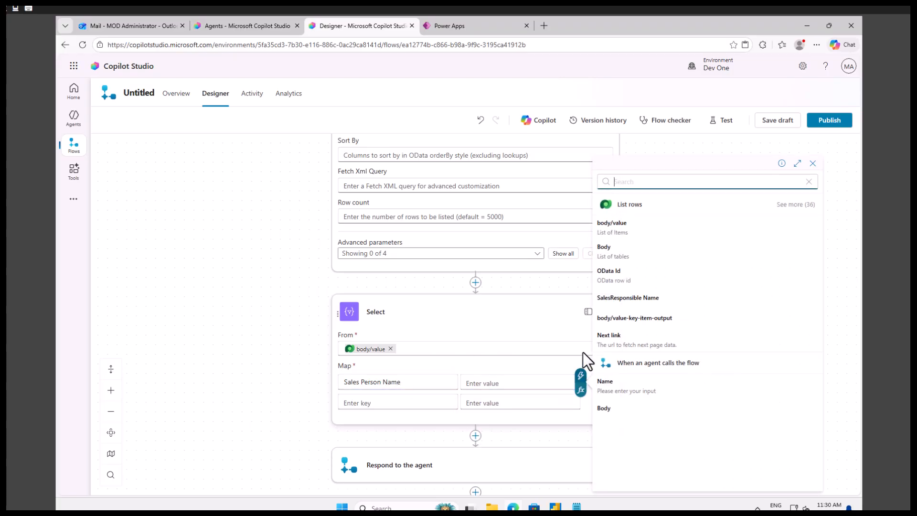
left_click(802, 205)
left_click(658, 184)
type("s")
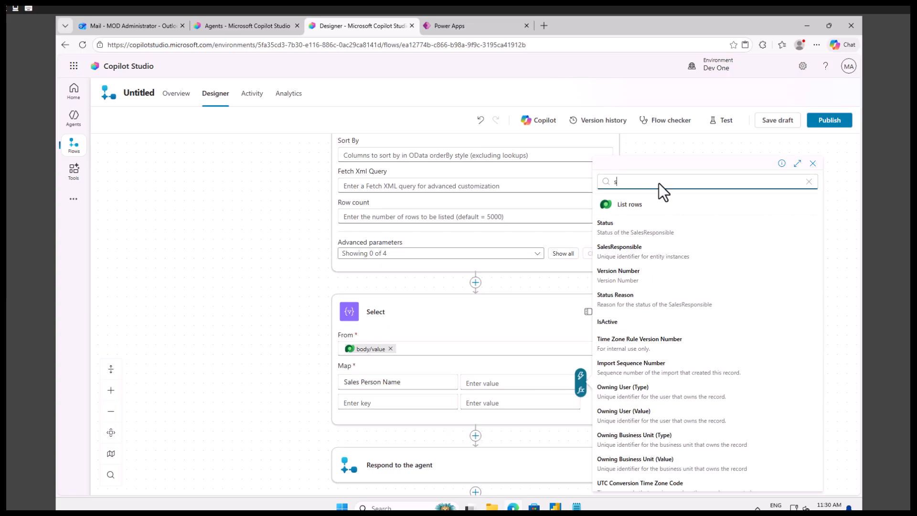
type("a")
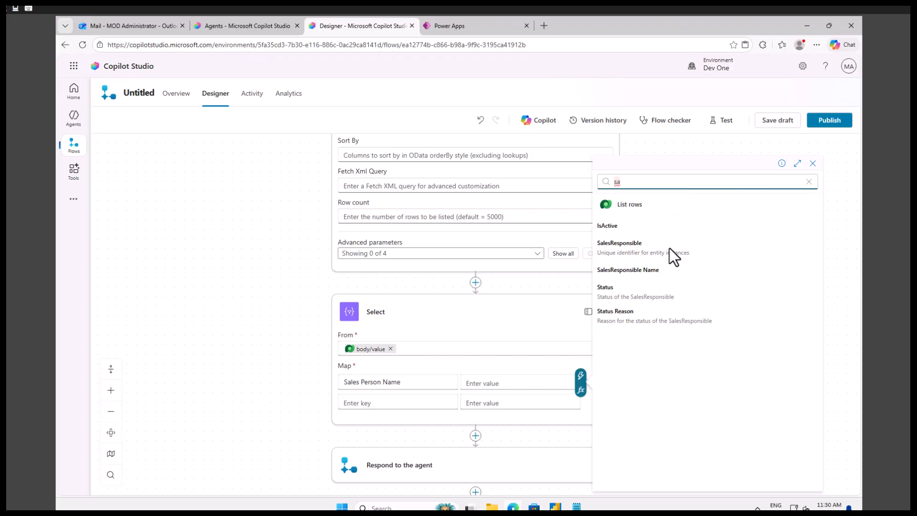
left_click(644, 270)
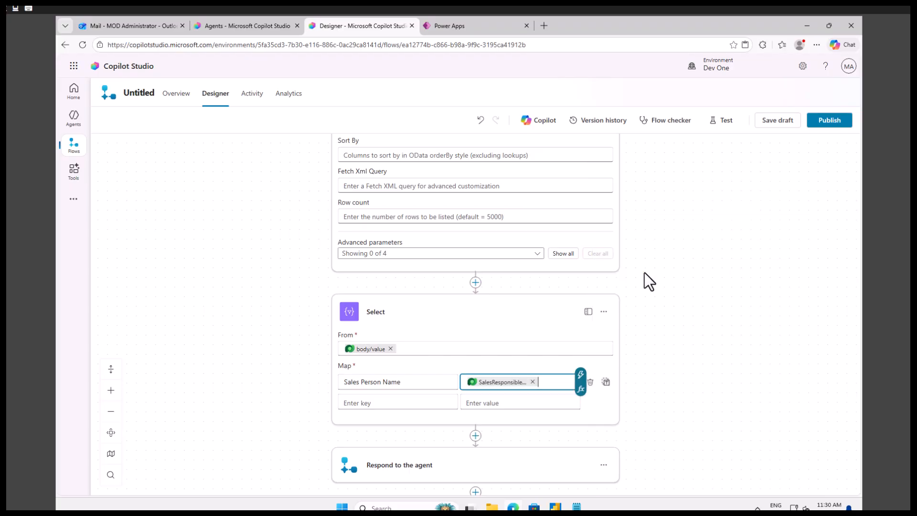
Check the table's columns in Power Apps, return to the flow designer, and map the key Email to the Email value from List rows.
left_click(461, 28)
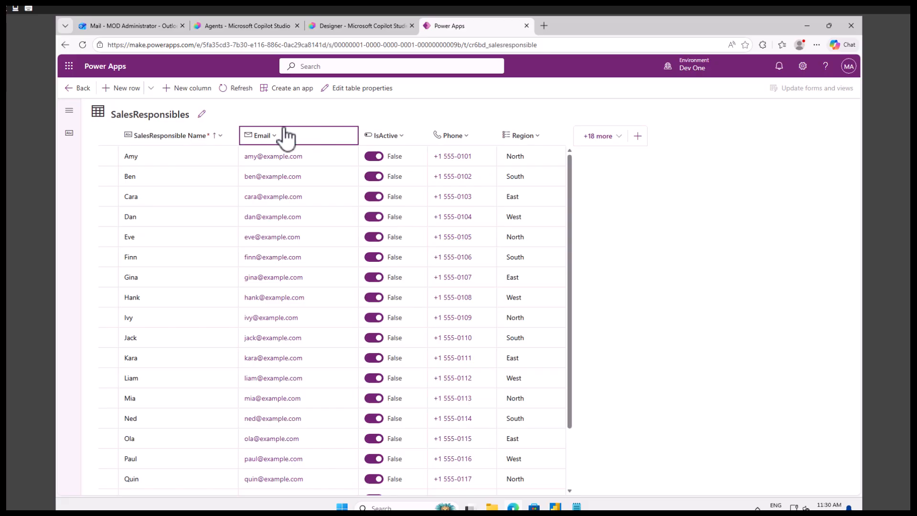
left_click(345, 27)
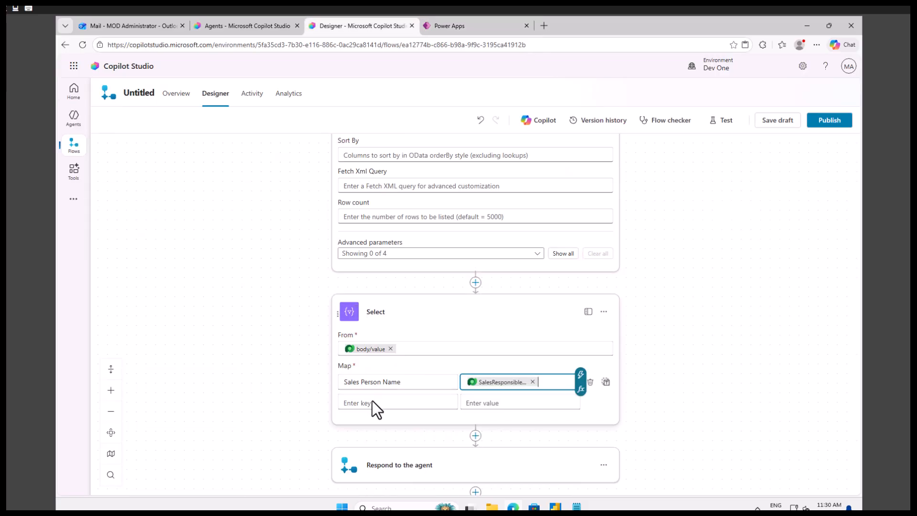
left_click(372, 401)
type("Email")
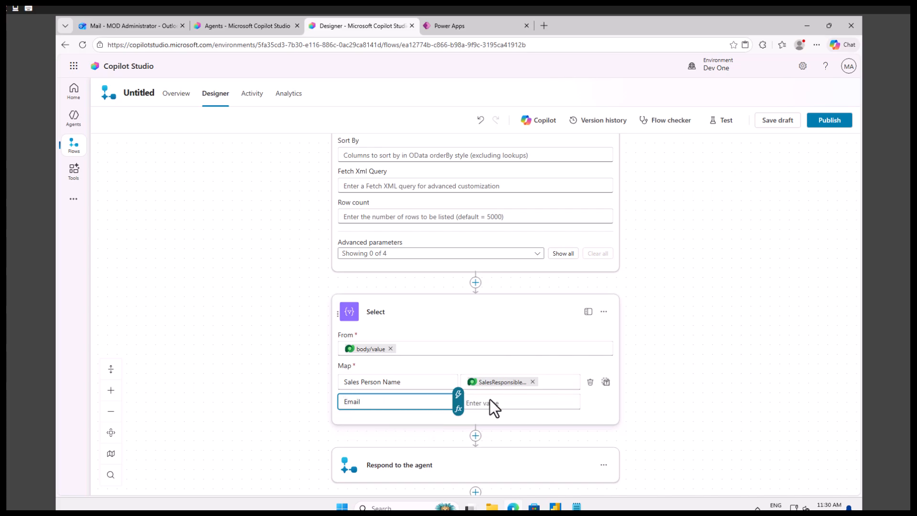
left_click(513, 403)
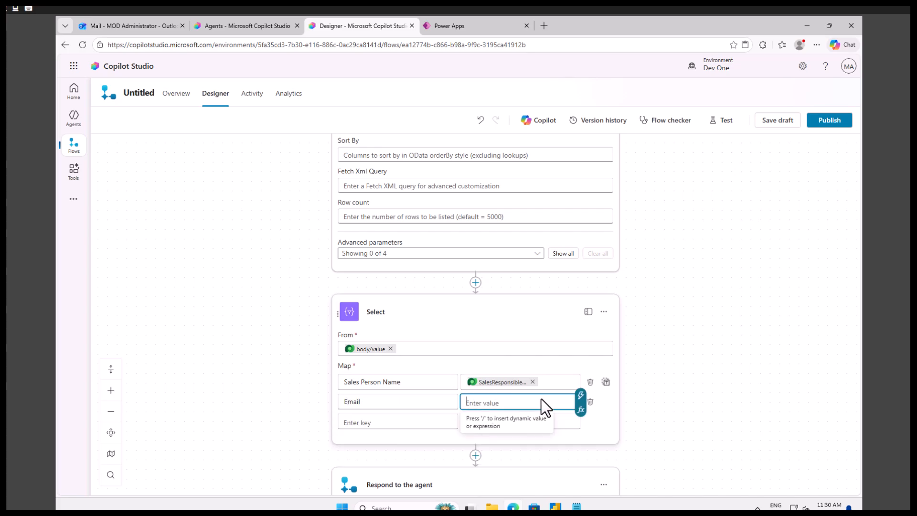
left_click(581, 395)
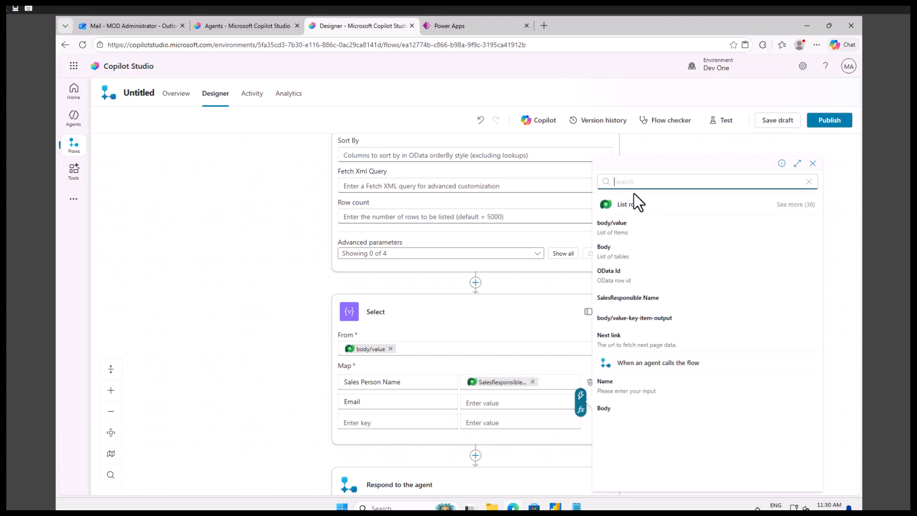
type("ema")
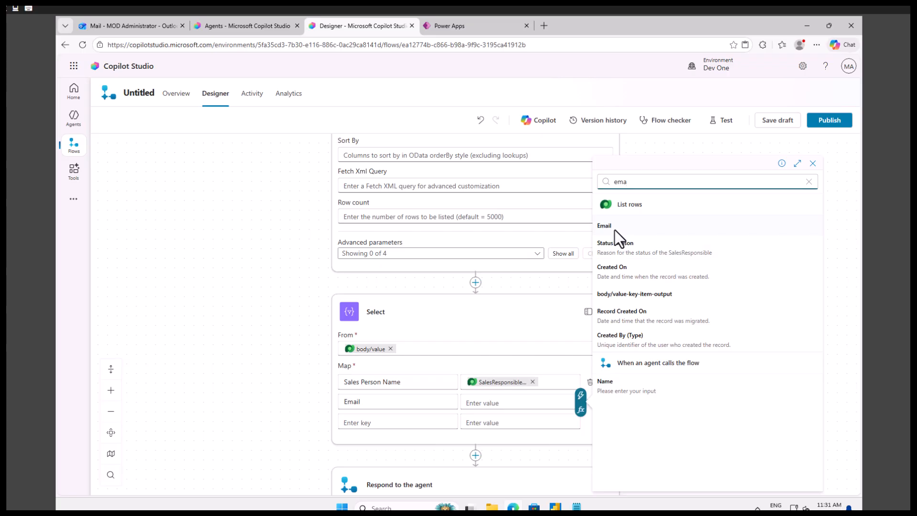
left_click(612, 226)
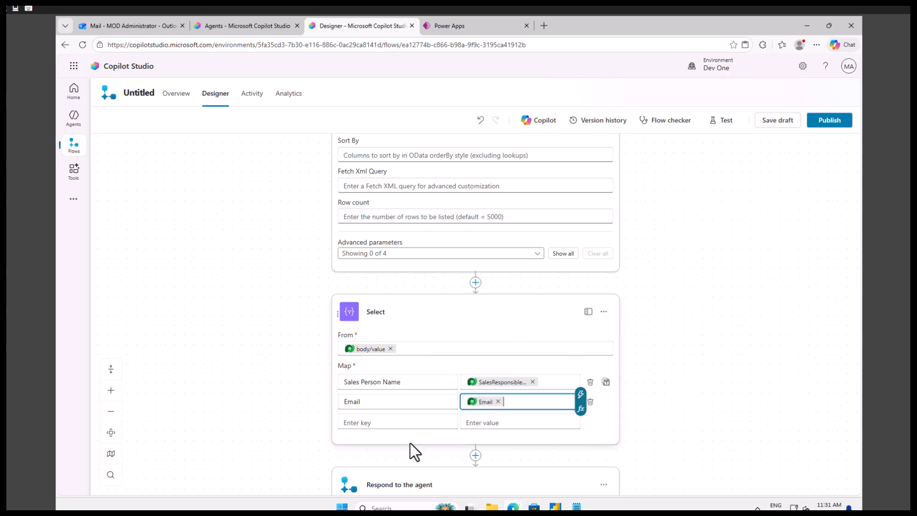
Map the key Phone No. to the List rows Phone value in the Select action, checking the column name in the Power Apps table.
left_click(393, 423)
type("PH")
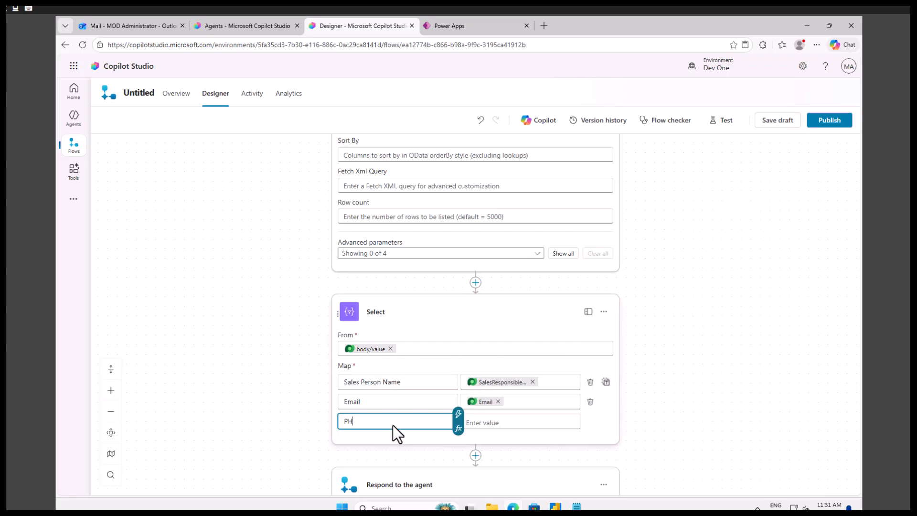
key("BackSpace")
type("ho")
key("BackSpace")
key("BackSpace")
type("hone")
left_click(496, 421)
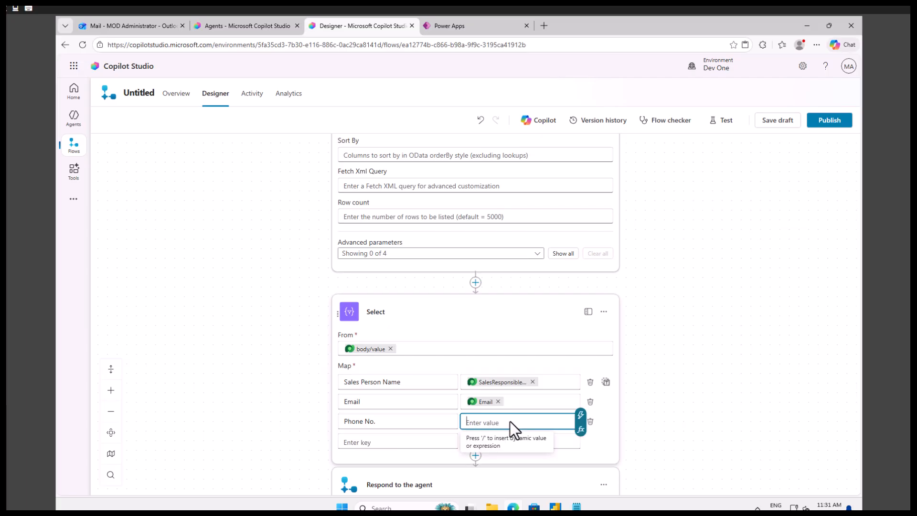
left_click(581, 415)
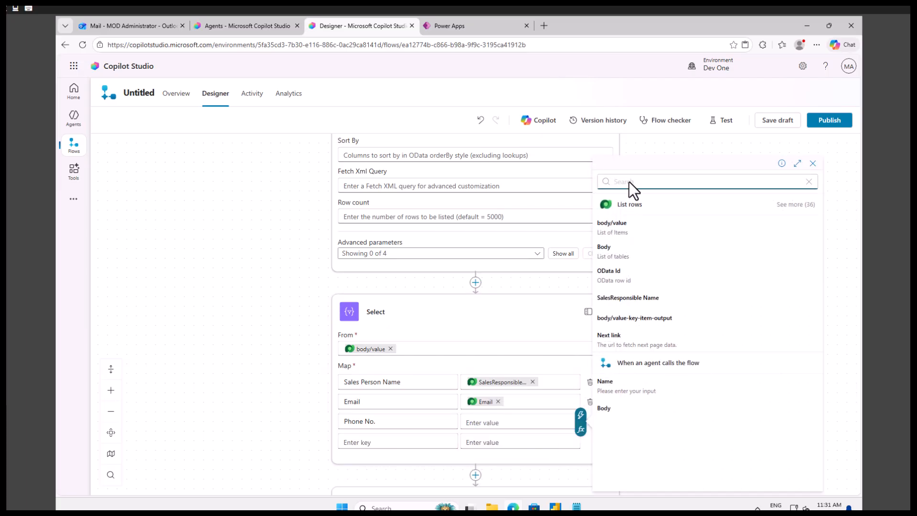
type("phone")
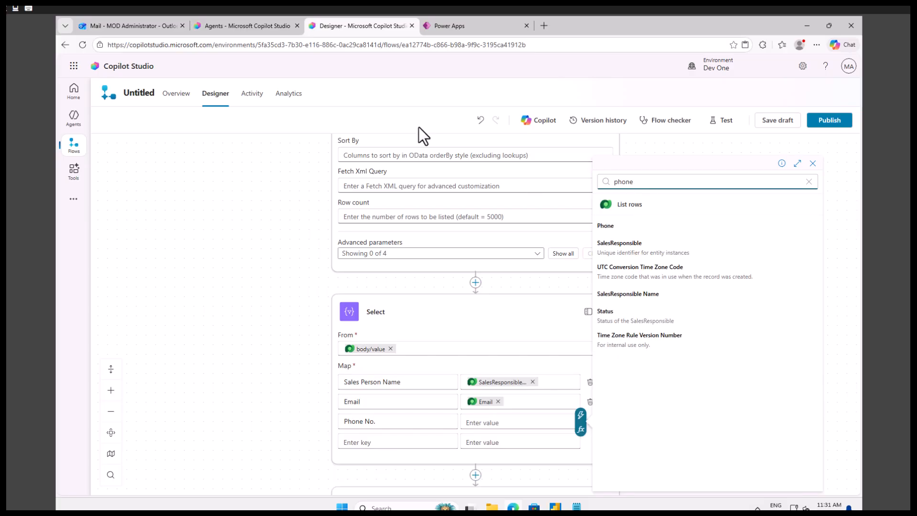
left_click(469, 26)
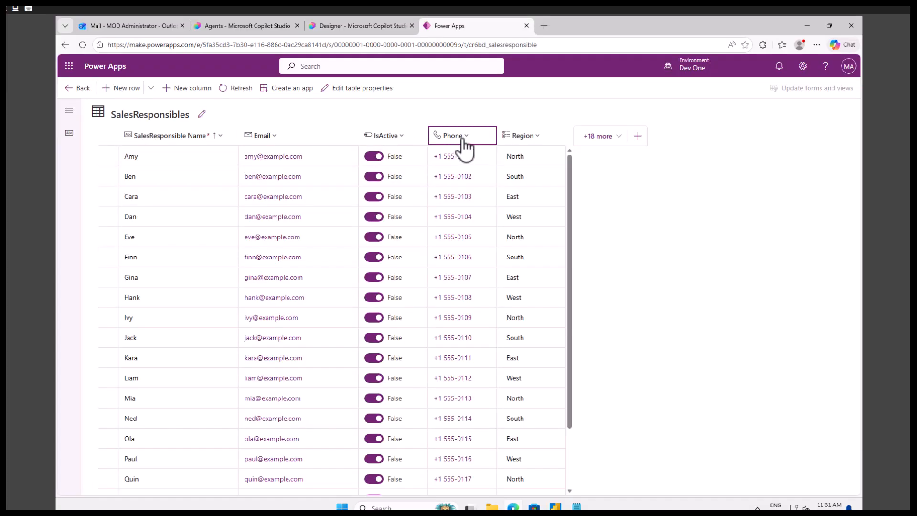
left_click(371, 24)
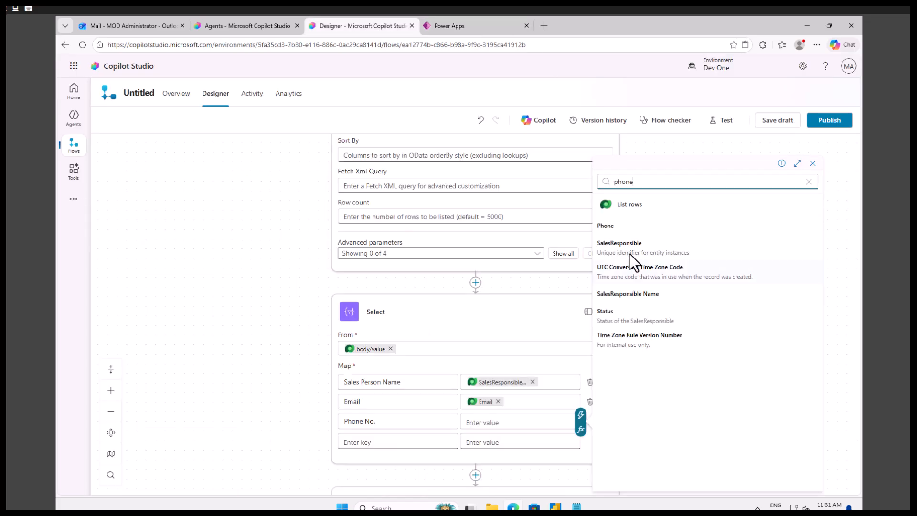
left_click(615, 225)
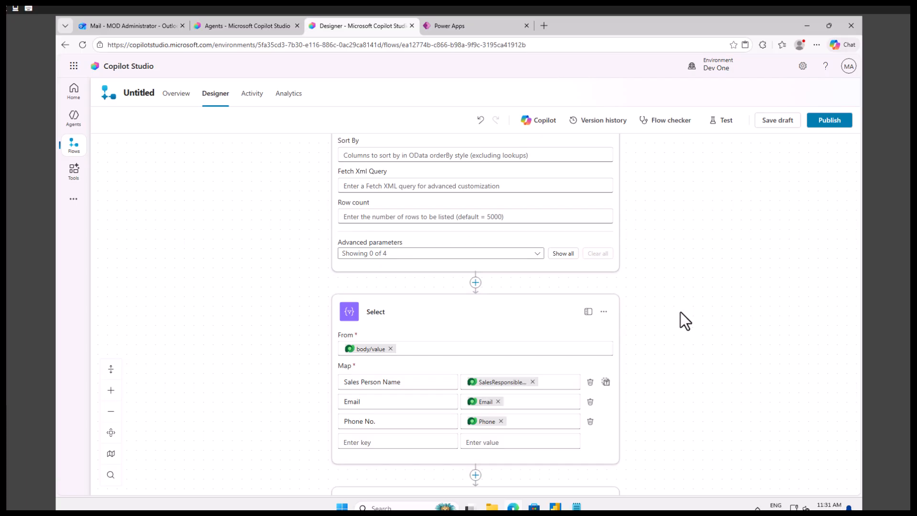
Add a text output named Sales Person Data to the Respond to the agent action.
scroll(680, 311, "down", 2)
left_click(382, 409)
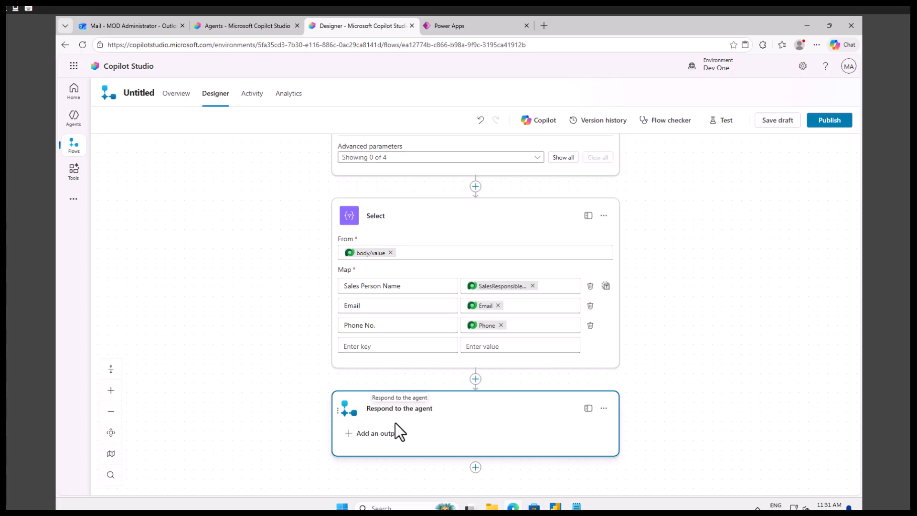
left_click(386, 435)
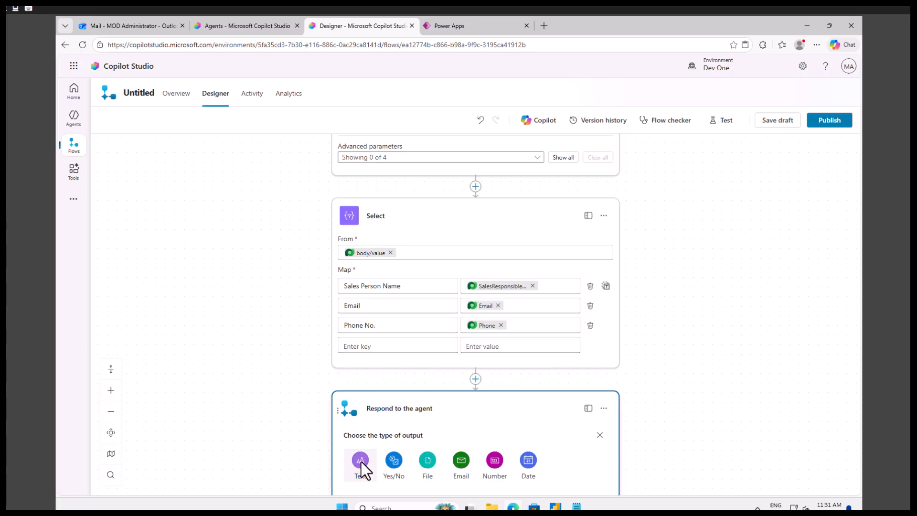
left_click(361, 461)
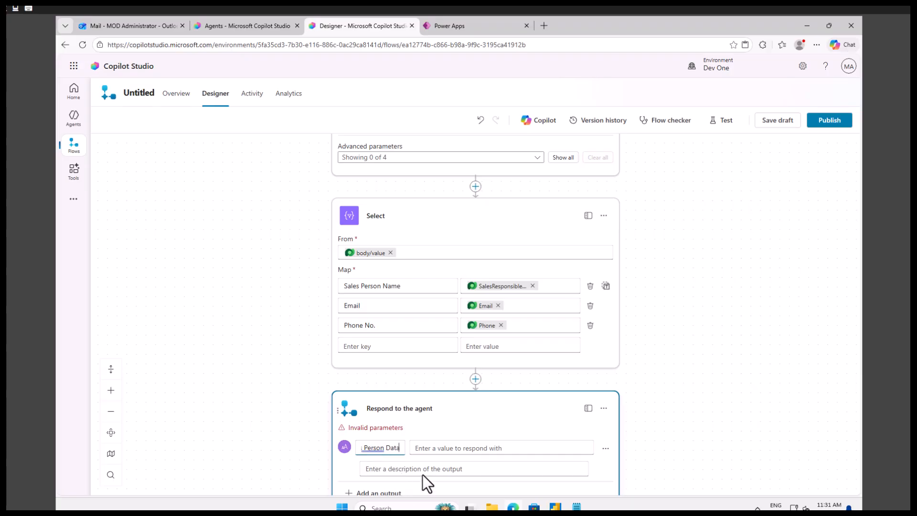
left_click(437, 469)
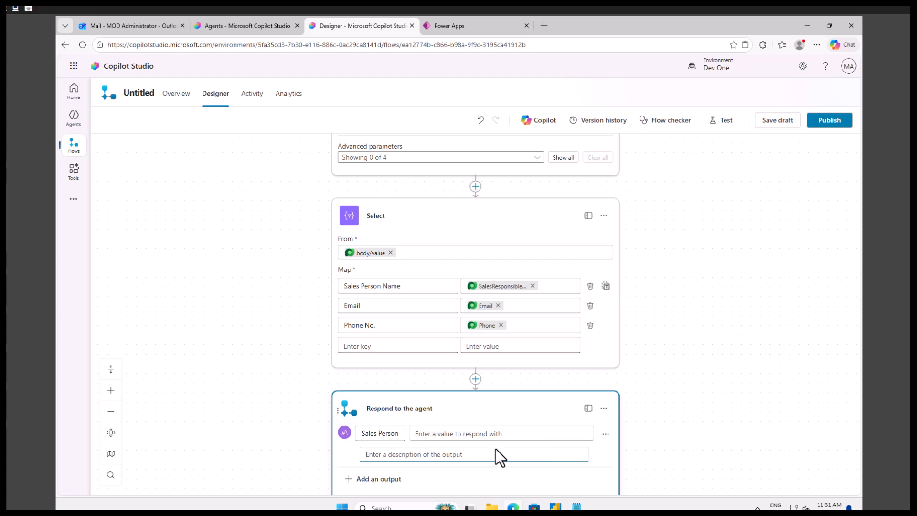
Set the Sales Person Data output's value to the Output of the Select action.
left_click(482, 434)
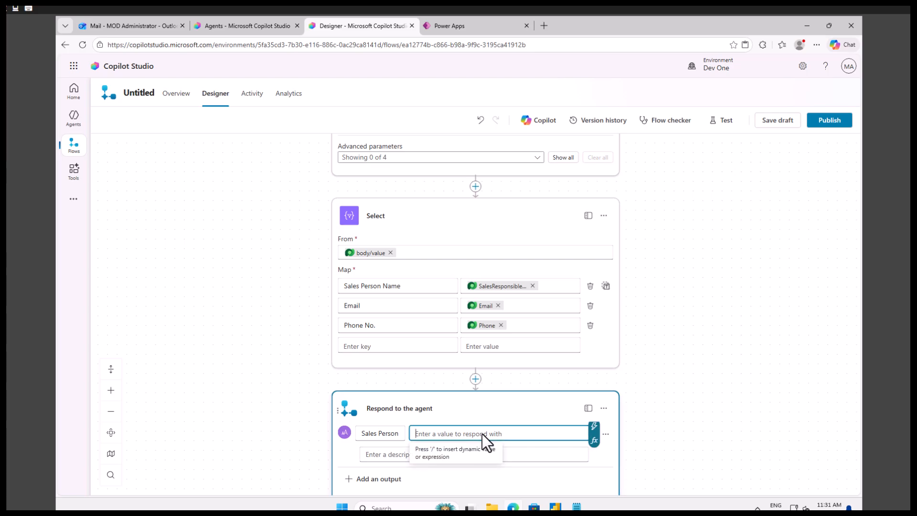
left_click(594, 426)
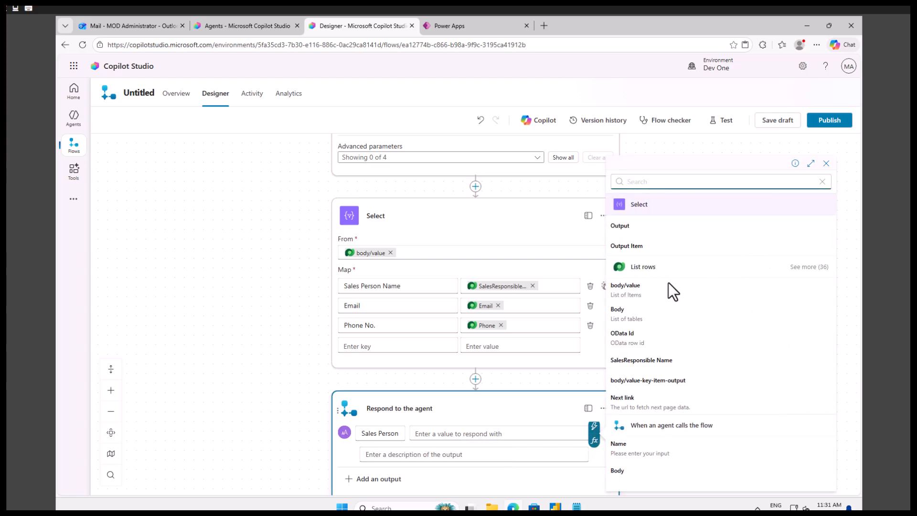
left_click(627, 229)
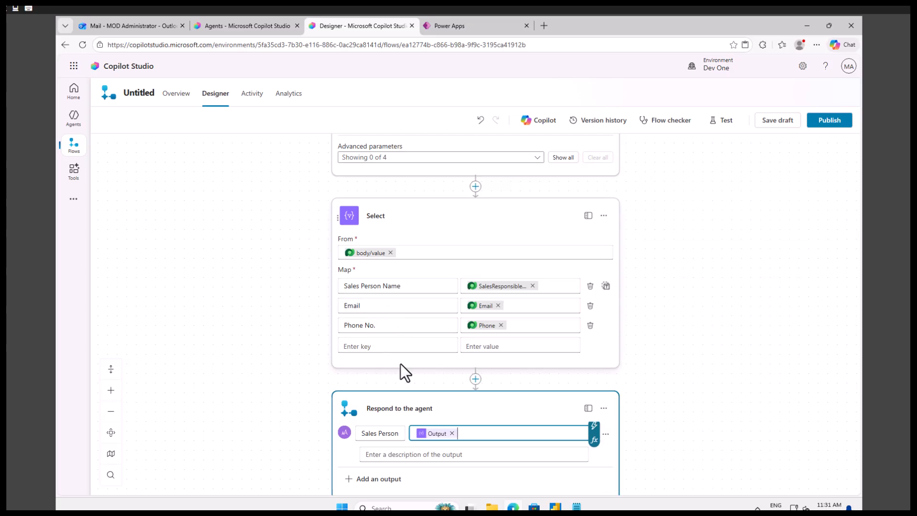
Try to rename the flow as Fetch Sales Man Data and publish it.
left_click(142, 95)
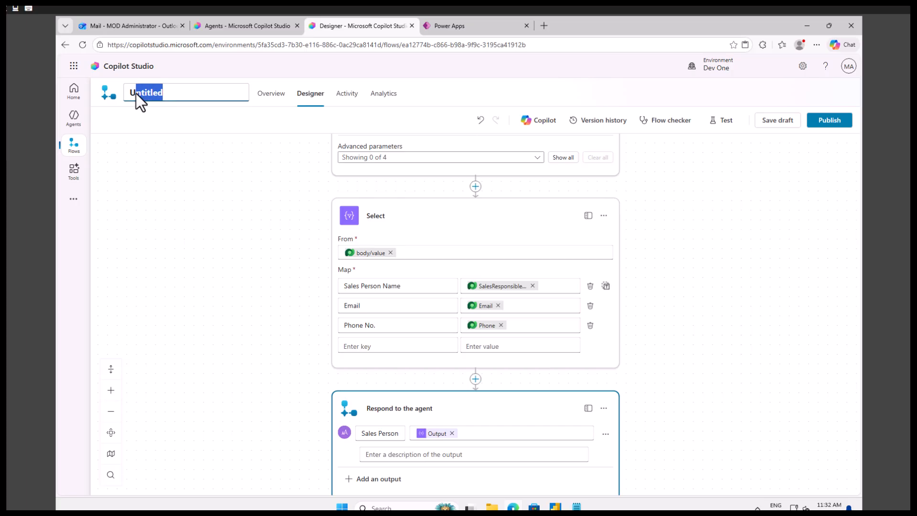
type("Fetch Sales Man Data")
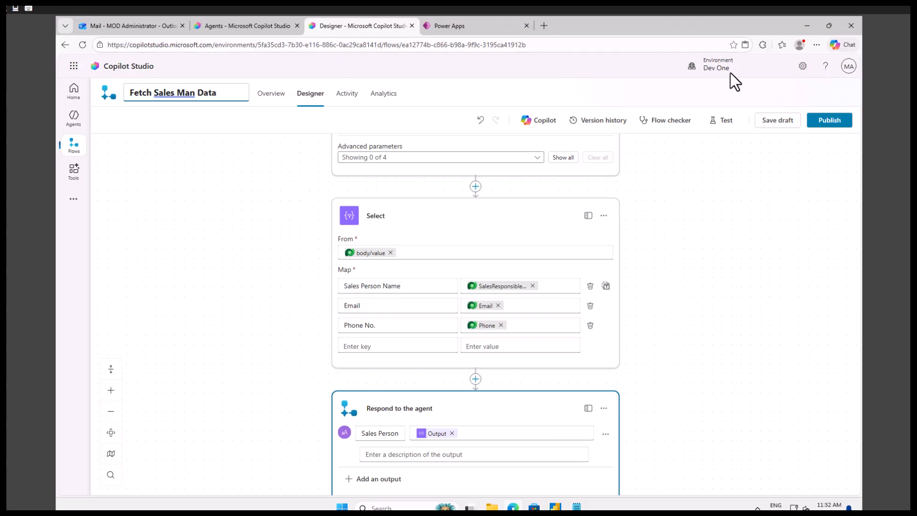
left_click(831, 120)
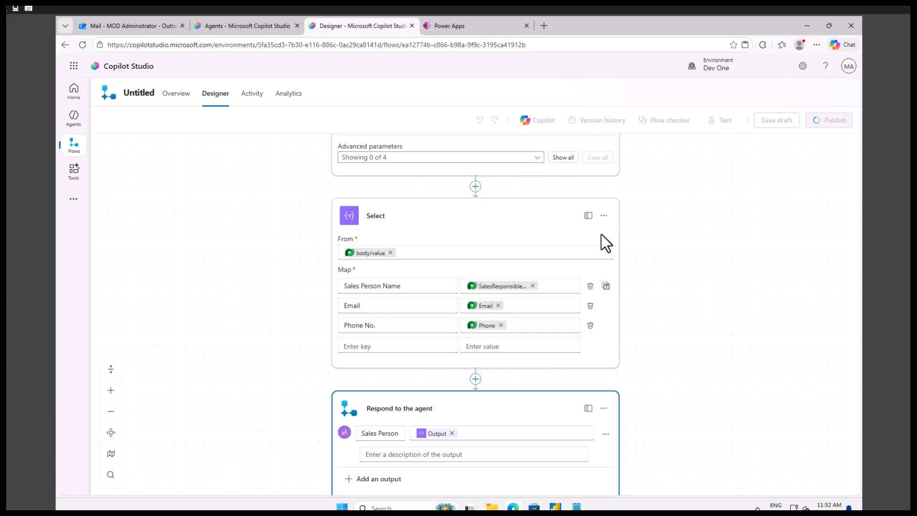
scroll(626, 310, "up", 3)
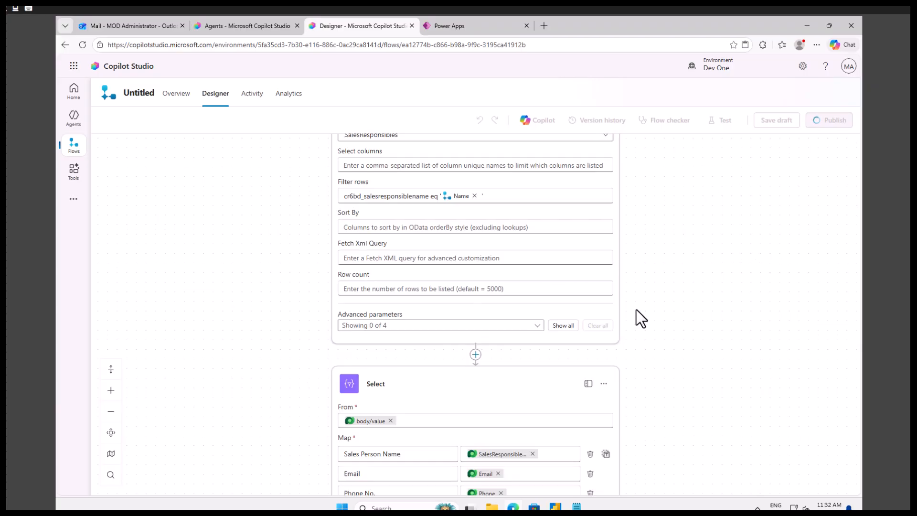
scroll(636, 310, "up", 5)
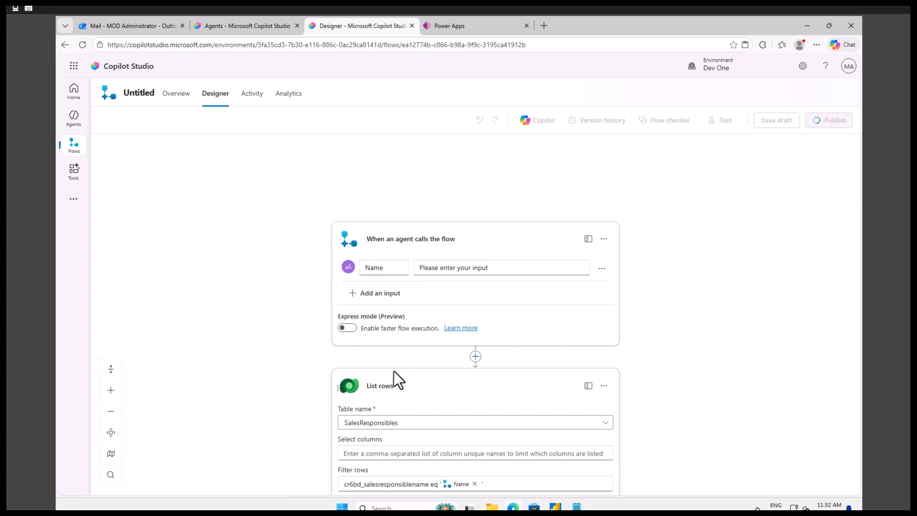
scroll(406, 382, "down", 1)
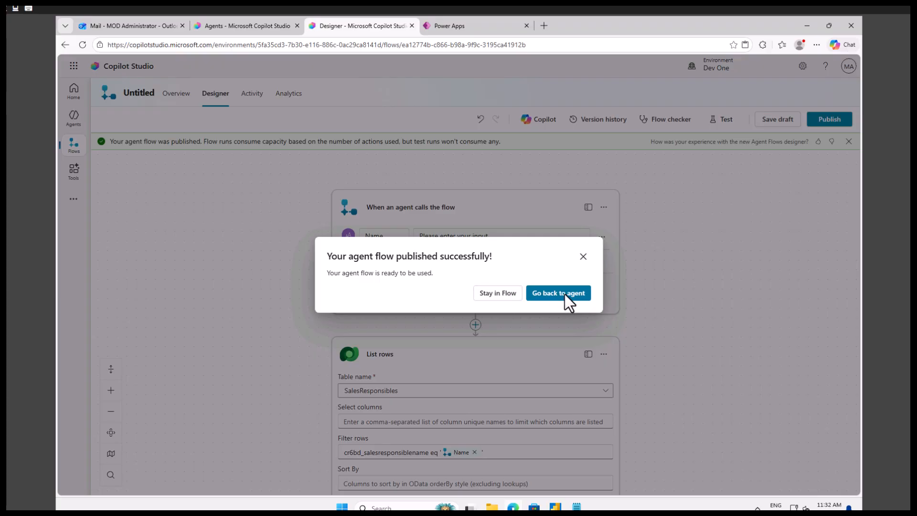
Go back to the agent's Sales check topic and set the flow action's Name input to the topic variable Name.
left_click(550, 296)
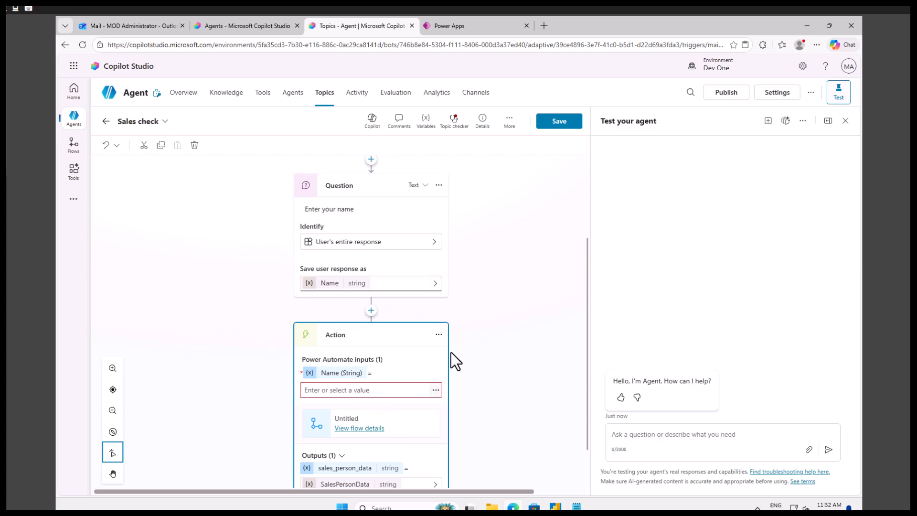
left_click(359, 390)
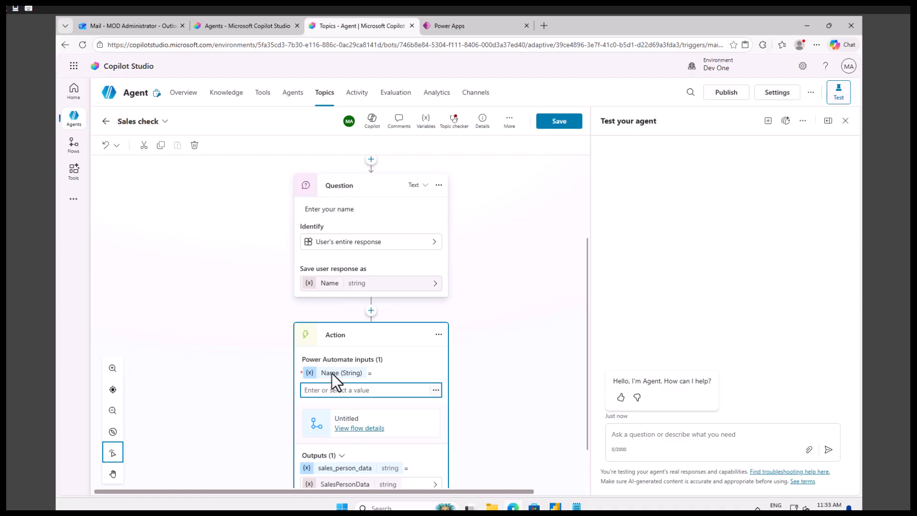
left_click(436, 390)
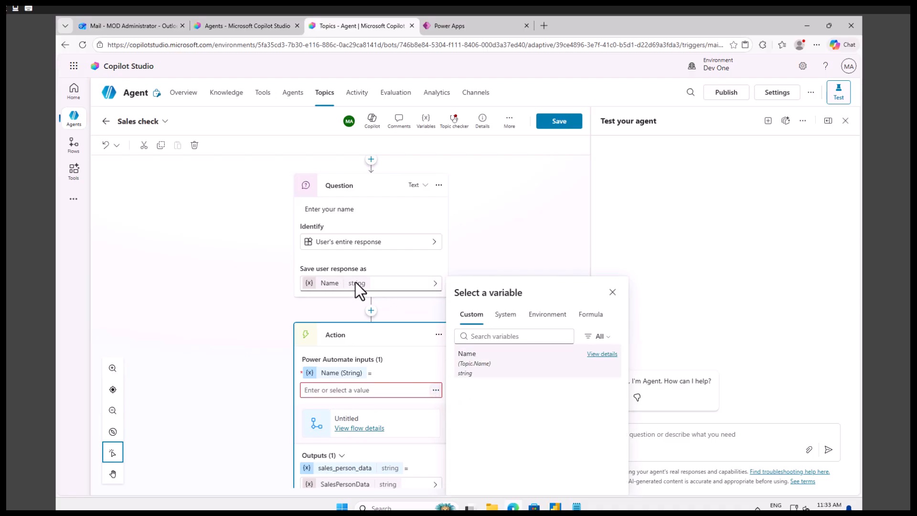
left_click(478, 368)
Add a message after the action reading "Complete contact information of Sales Person is" followed by the SalesPersonData variable, and save the topic.
scroll(356, 412, "down", 1)
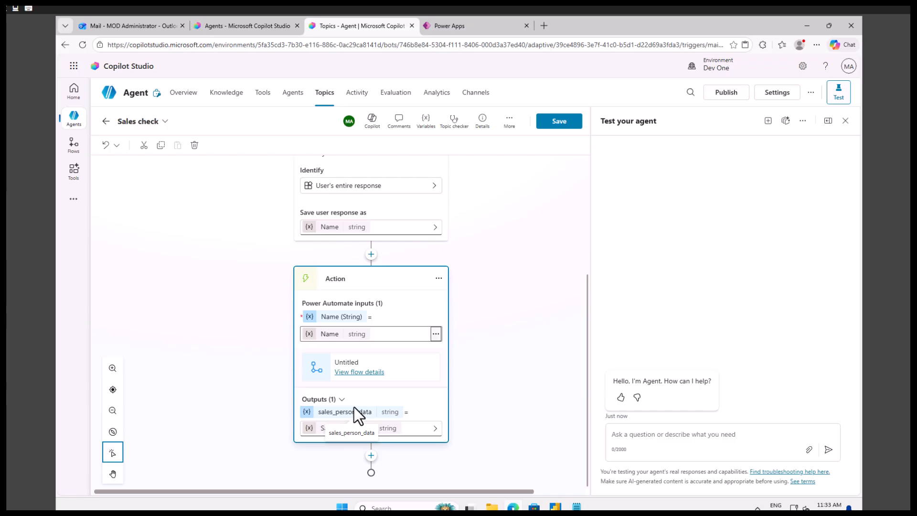
left_click(371, 456)
scroll(399, 443, "down", 3)
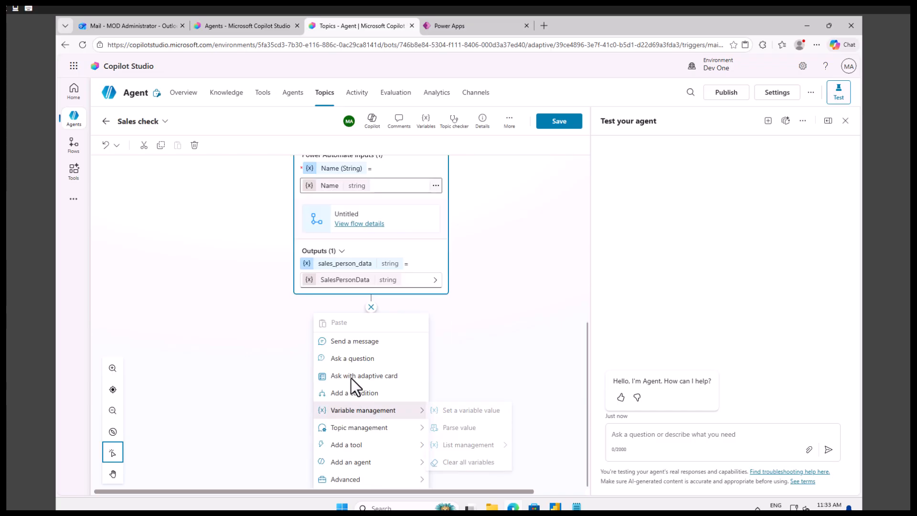
left_click(360, 340)
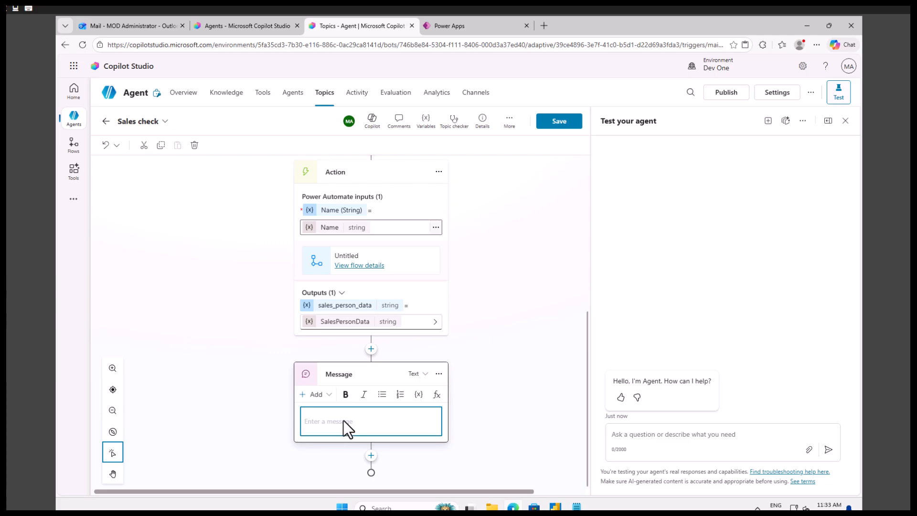
type("Comp")
type("lete contact information of Sales Person is")
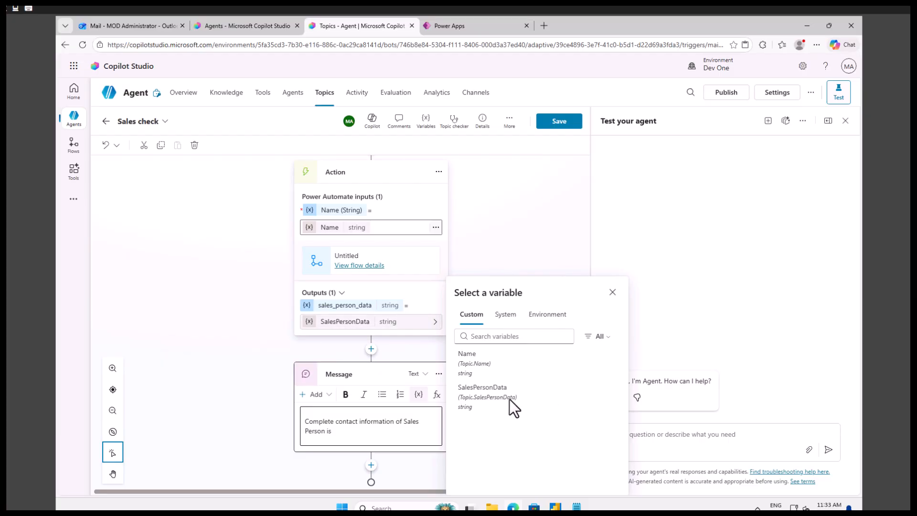
left_click(510, 400)
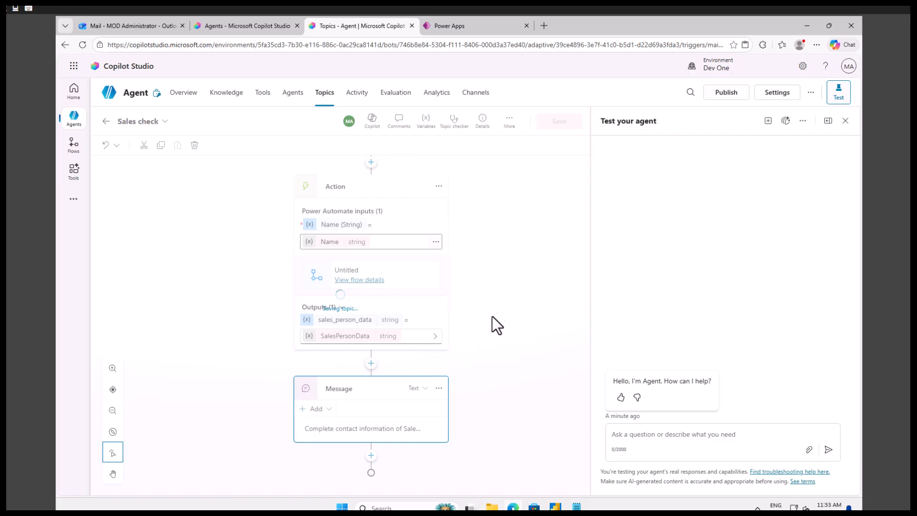
Send "Check Sales" in the agent's test chat to trigger the topic.
left_click(648, 433)
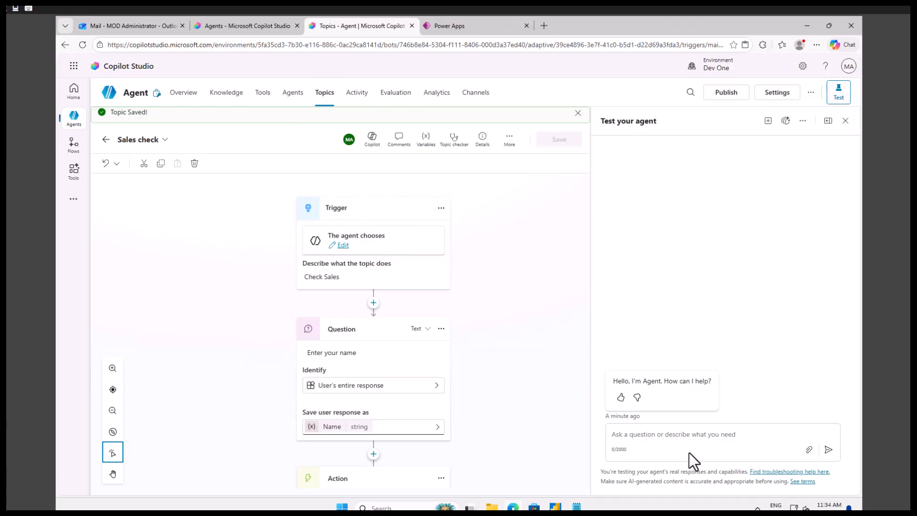
left_click(665, 444)
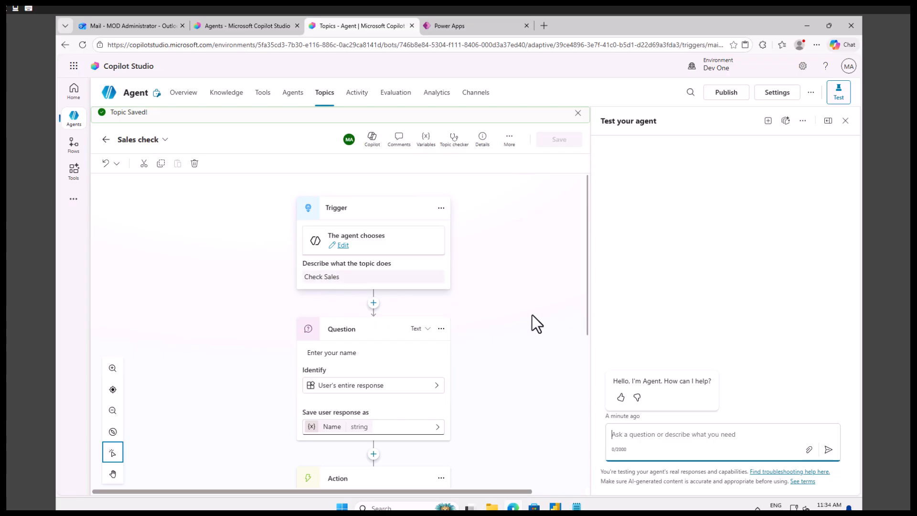
type("Check Sale")
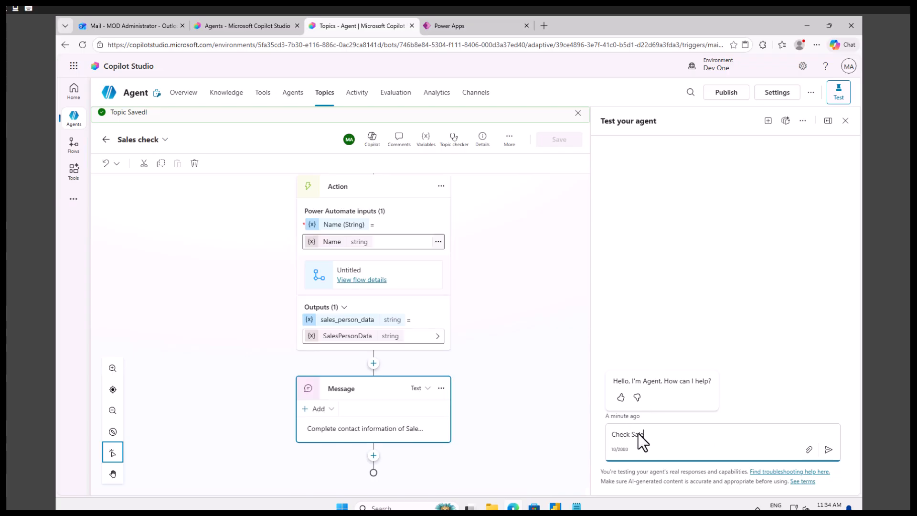
type("s")
key("Return")
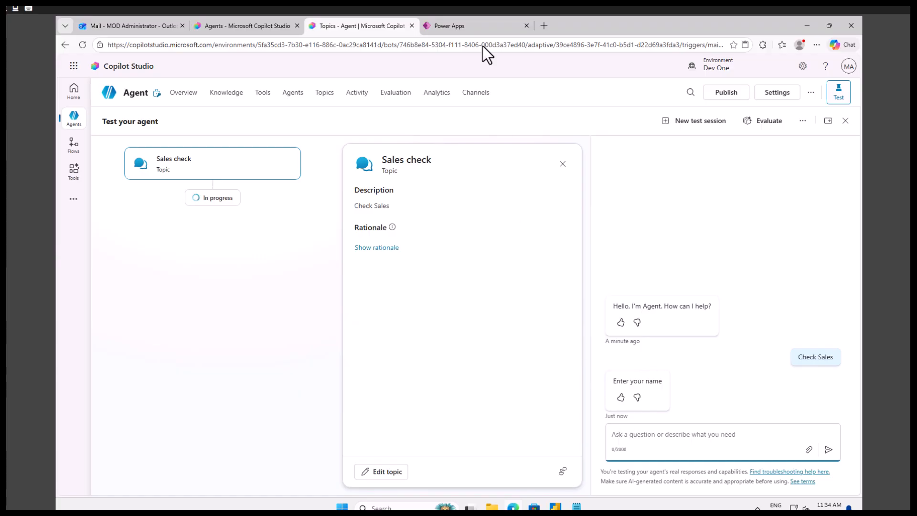
Copy one salesperson's name from the SalesResponsibles table in Power Apps and send it as the answer in the Copilot Studio test chat.
left_click(474, 29)
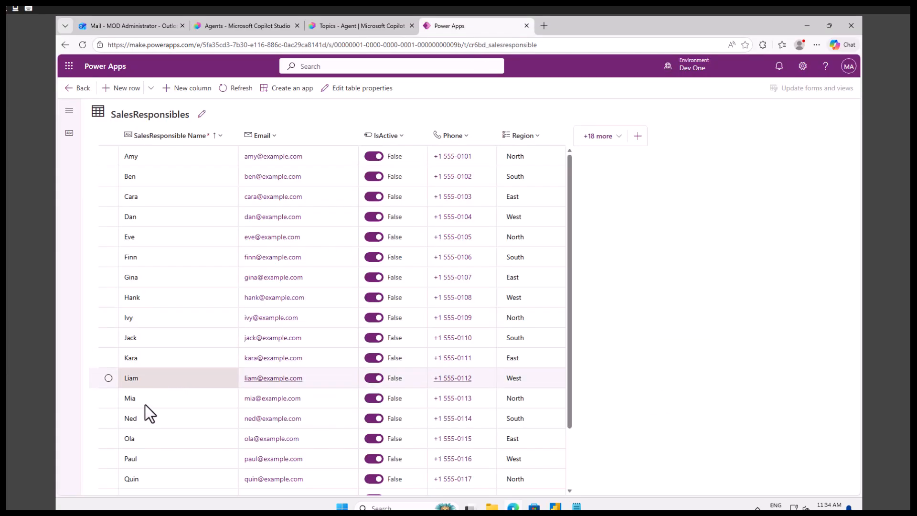
left_click(139, 461)
left_click(137, 461)
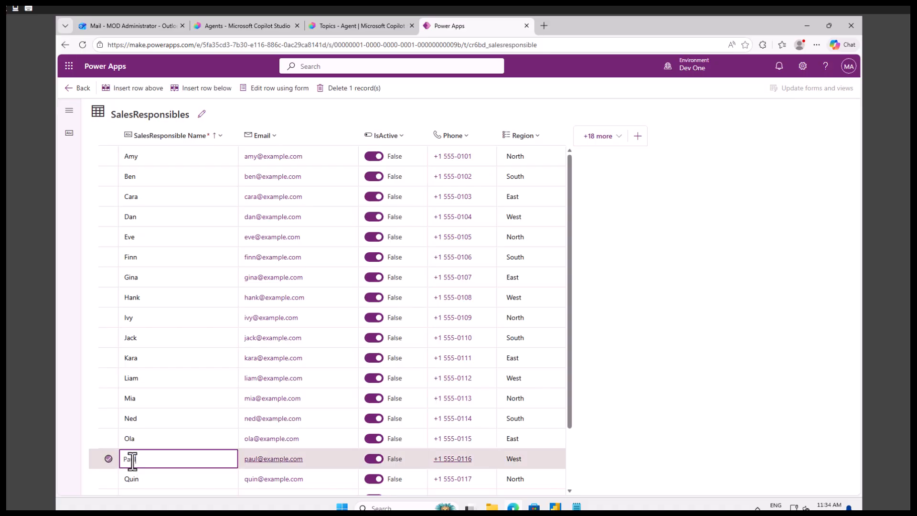
left_click_drag(136, 462, 122, 463)
key("ctrl+c")
left_click(312, 30)
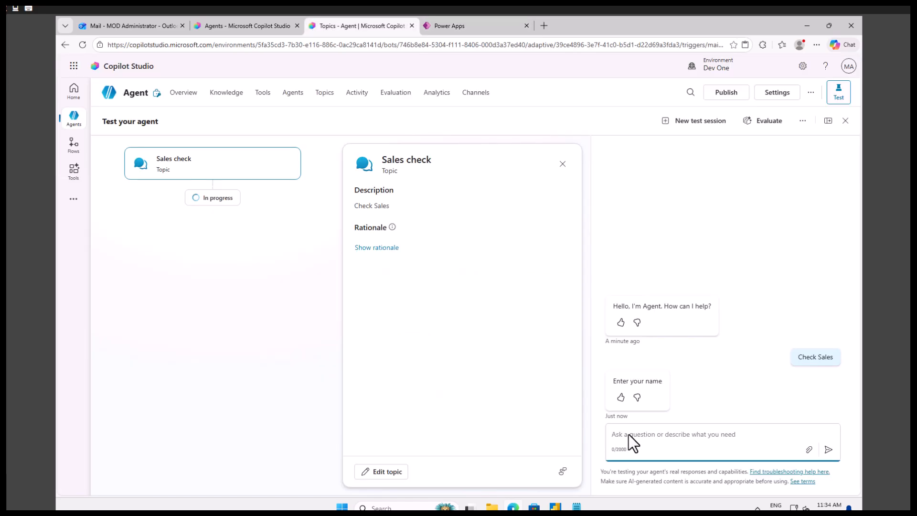
key("ctrl+v")
key("Return")
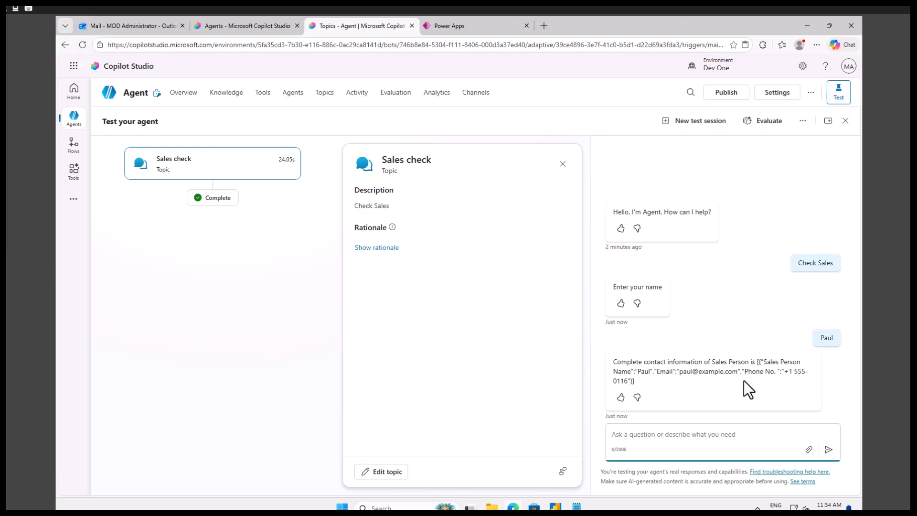
Compare the agent's reply with the salesperson's record in the Power Apps table, and return to the test chat in Copilot Studio.
left_click(621, 397)
left_click(460, 25)
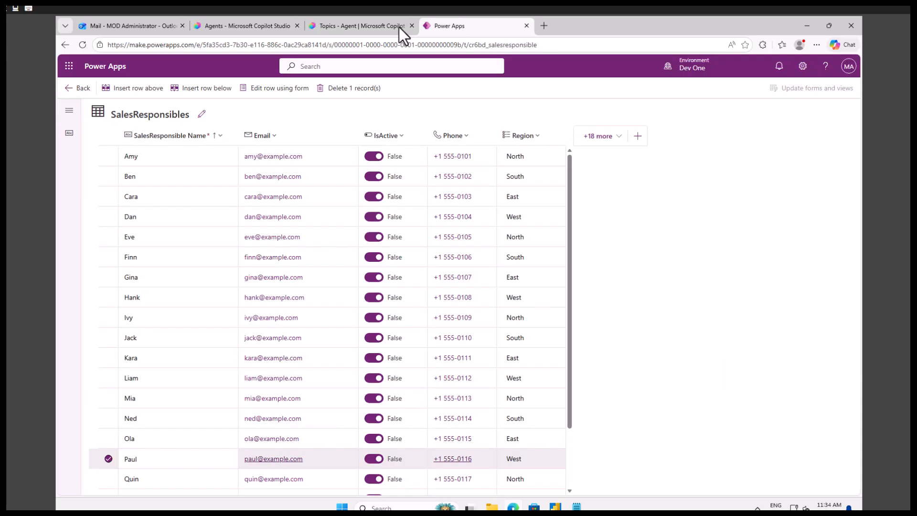
left_click(366, 26)
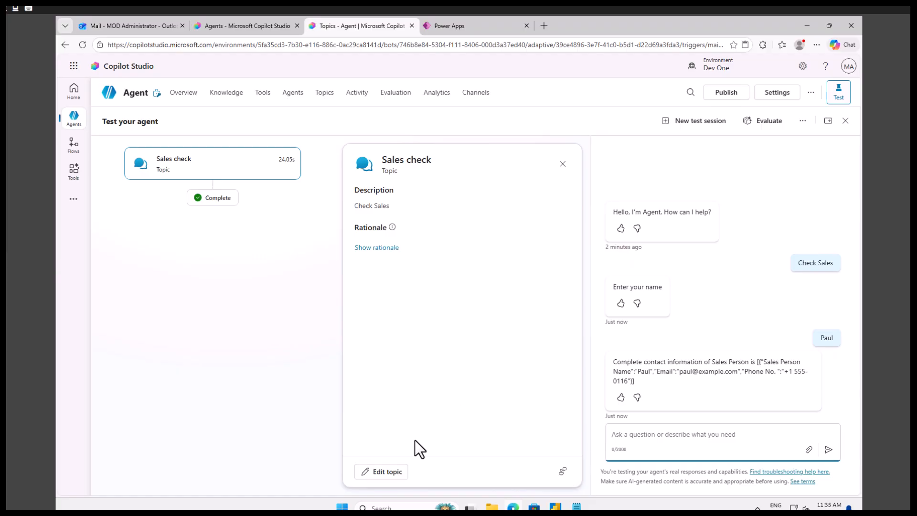
Open the Sales check topic from the test results and review its trigger, question, action and message nodes.
left_click(387, 472)
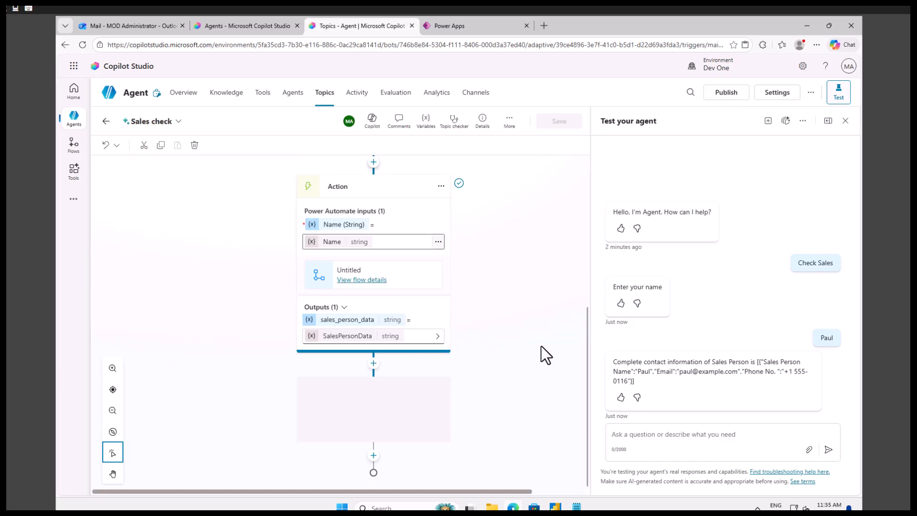
scroll(542, 347, "up", 5)
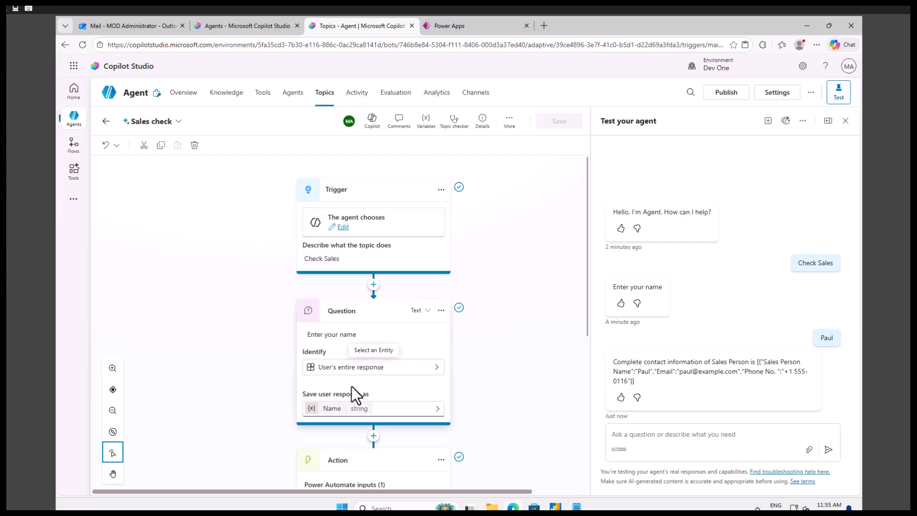
scroll(301, 320, "down", 2)
scroll(359, 286, "down", 3)
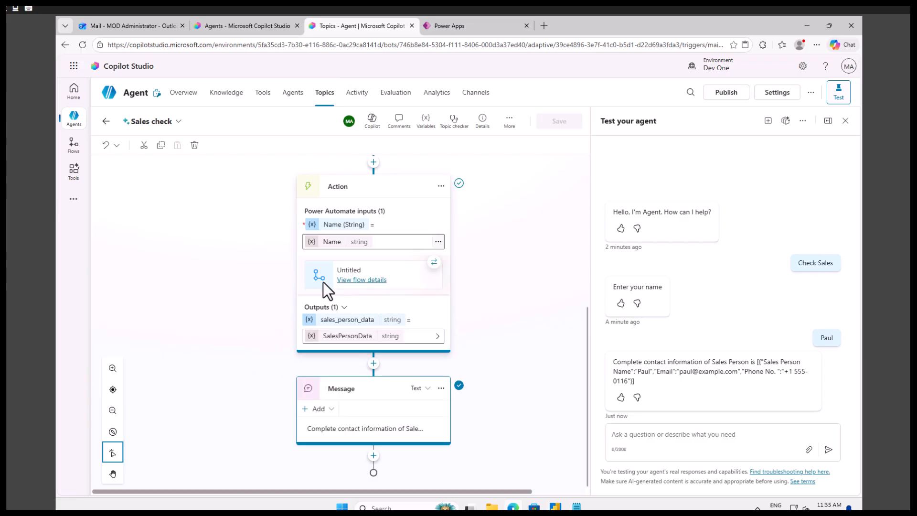
scroll(453, 306, "up", 4)
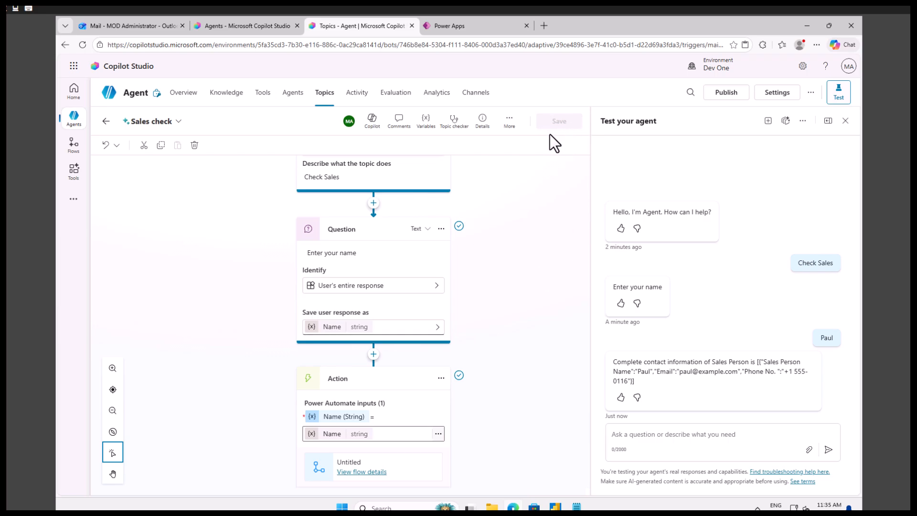
Look at the tool types that can be added between the Question and Action nodes, including New Agent flow, and close the list.
scroll(522, 278, "down", 2)
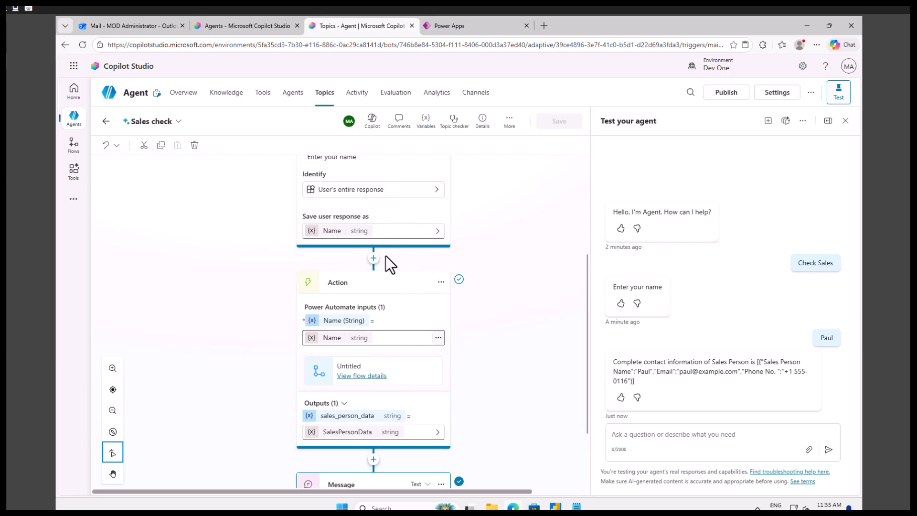
left_click(373, 259)
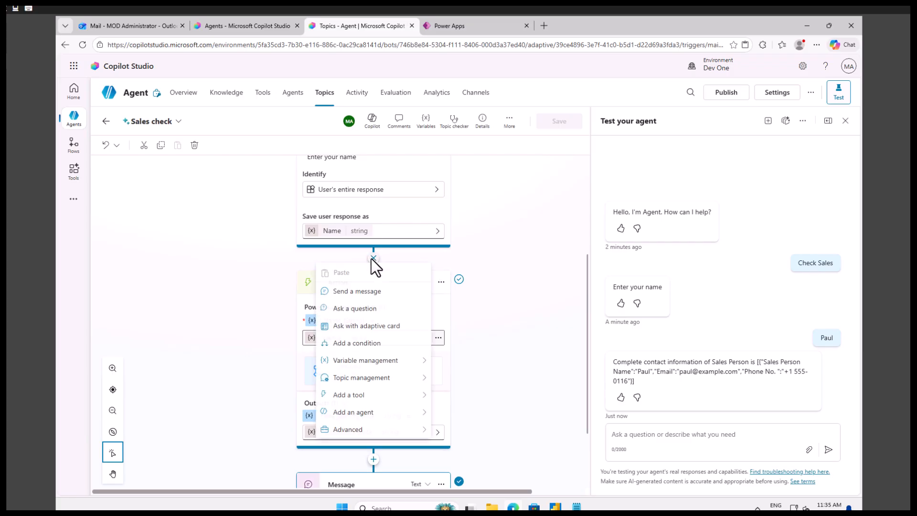
left_click(371, 393)
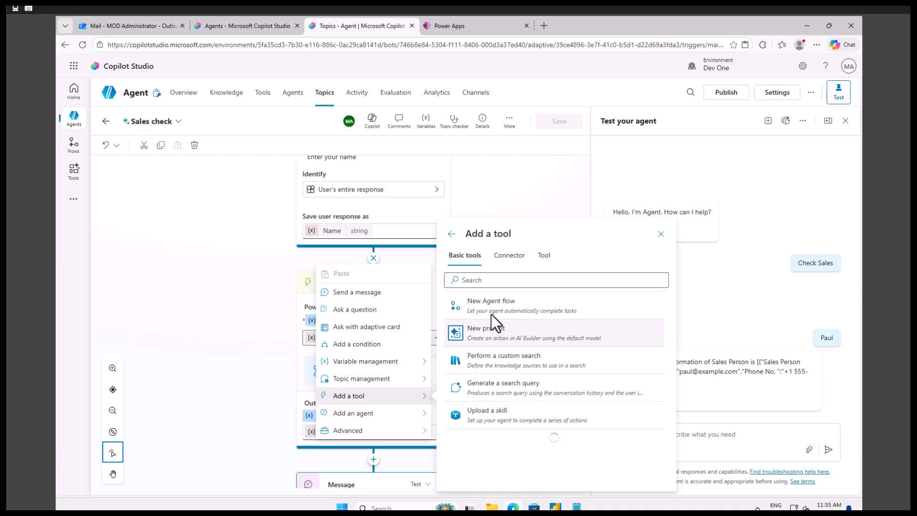
left_click(557, 169)
left_click(528, 268)
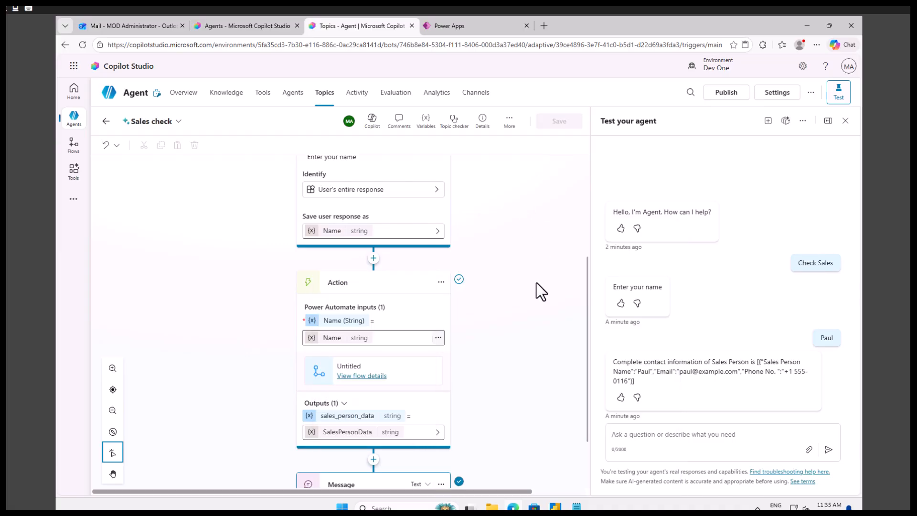
Open the action's flow in the designer and expand the agent-call trigger and the List rows action to review their settings.
left_click(366, 376)
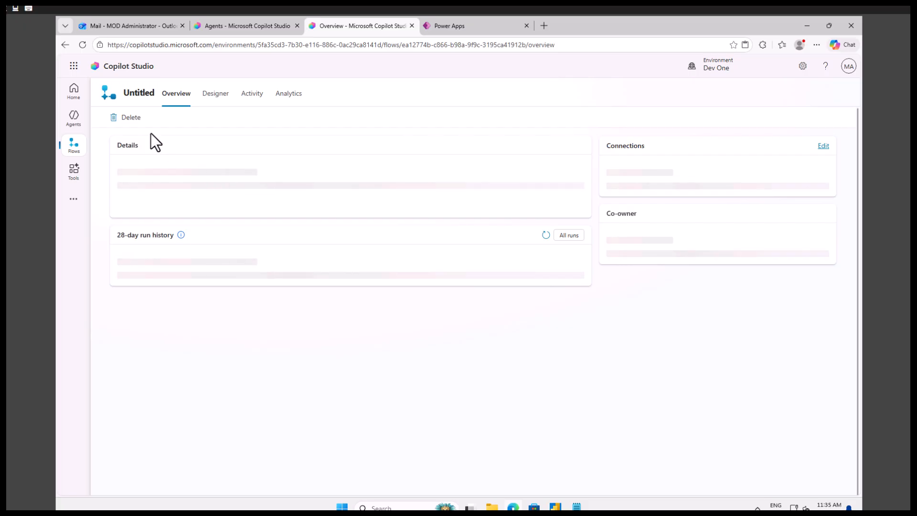
left_click(217, 94)
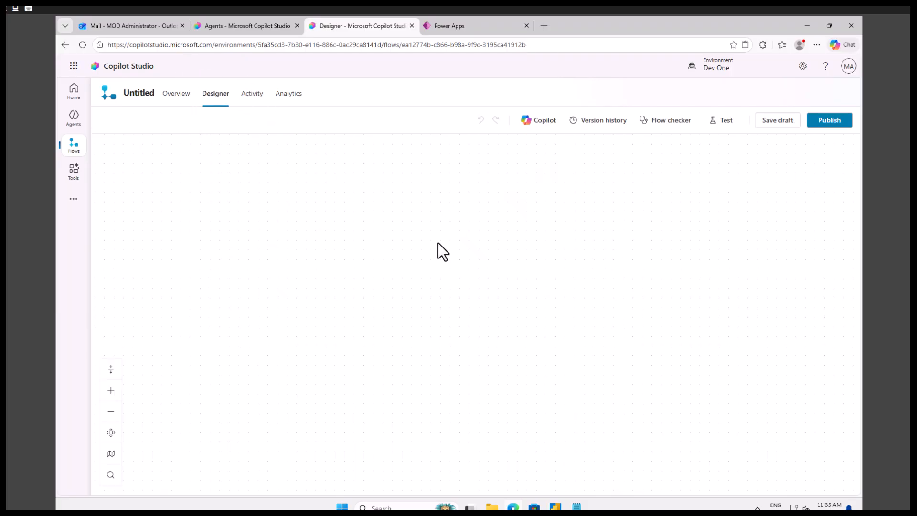
left_click(391, 168)
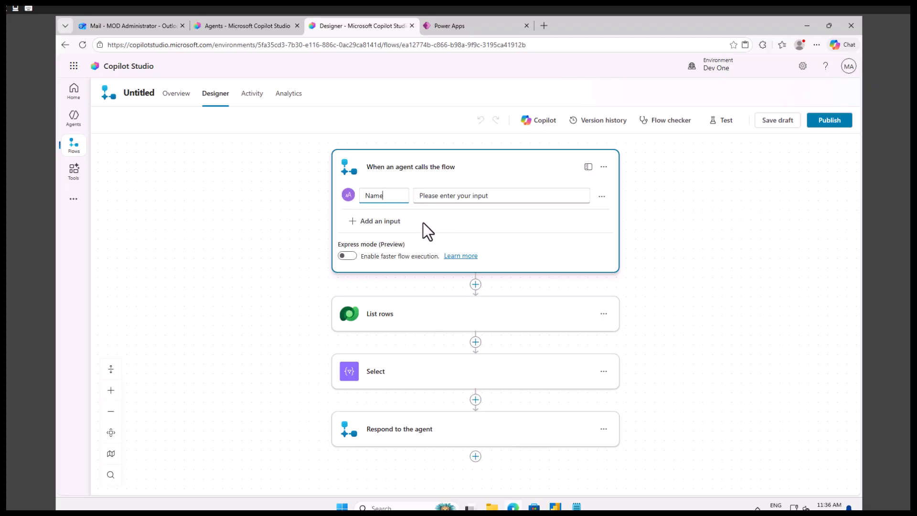
left_click(399, 311)
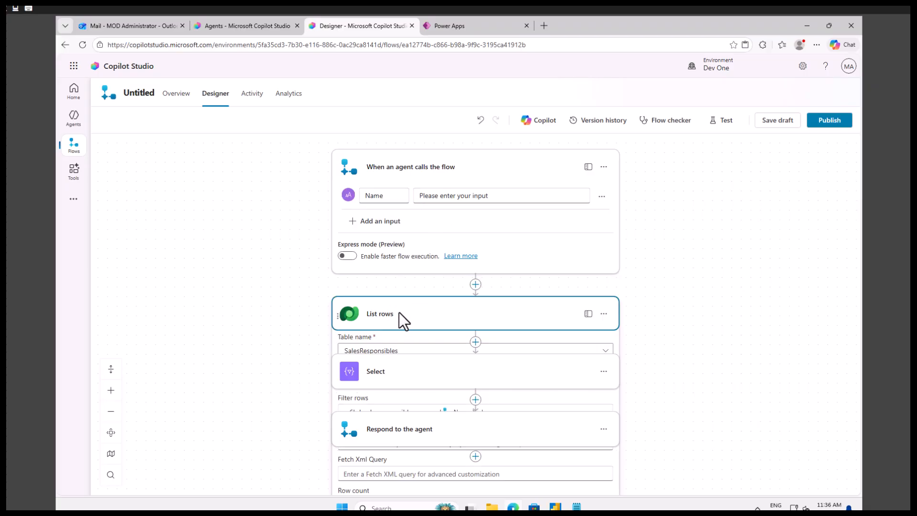
Check the SalesResponsibles table in Power Apps, and return to the List rows settings in the Copilot Studio flow.
left_click(461, 25)
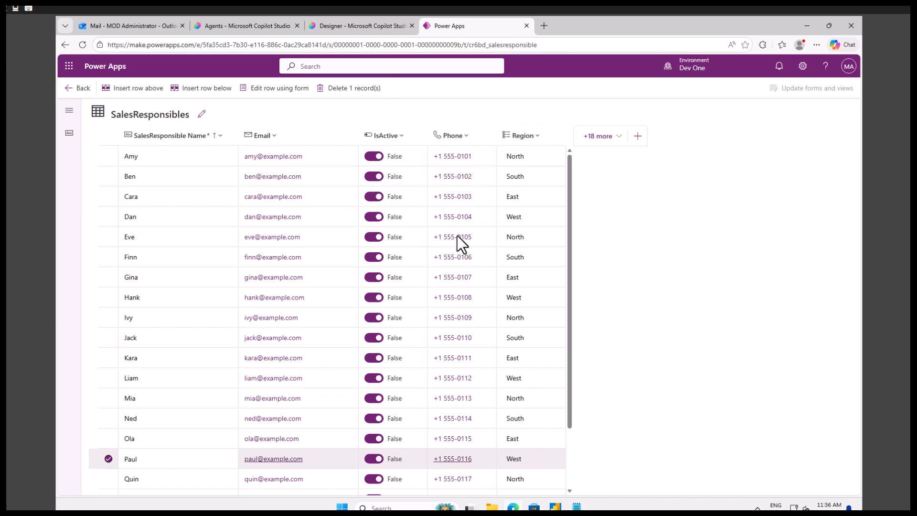
left_click(351, 26)
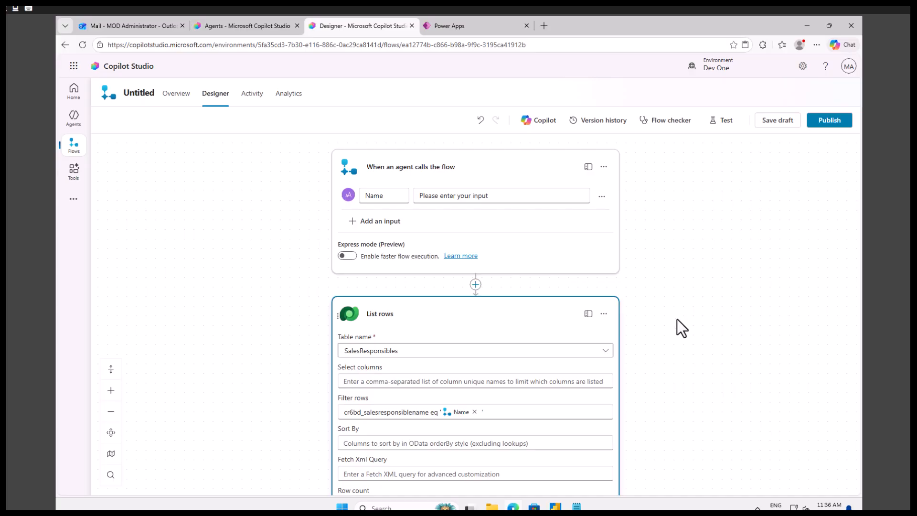
scroll(677, 319, "down", 1)
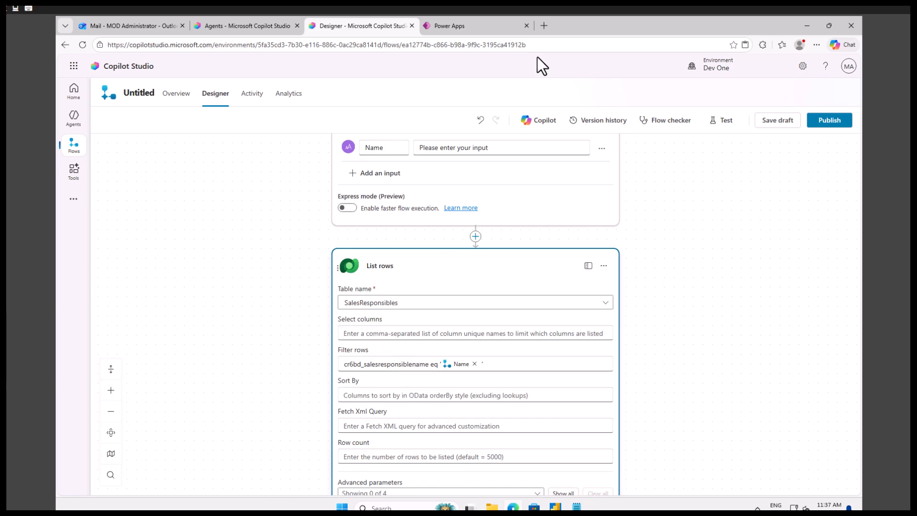
Look up the logical name of the SalesResponsible Name column in its Power Apps column settings, and return to the Copilot Studio flow.
left_click(470, 30)
left_click(199, 139)
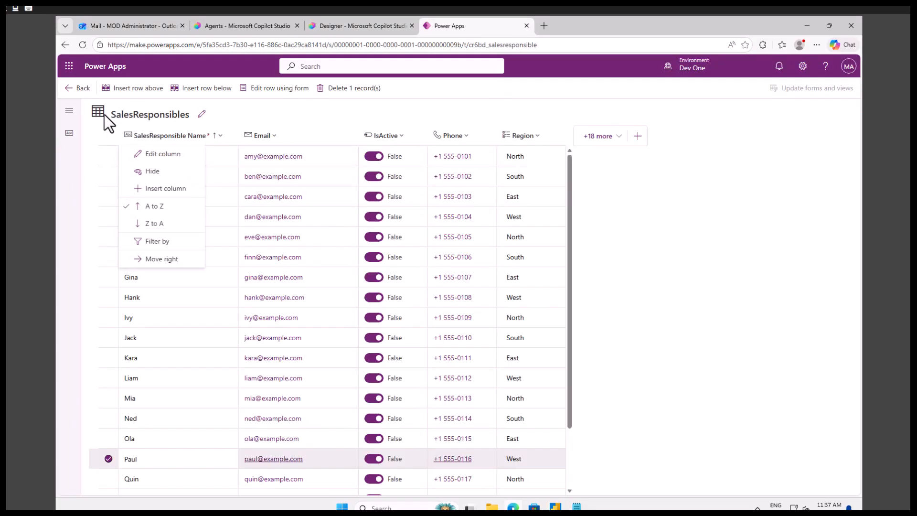
left_click(157, 154)
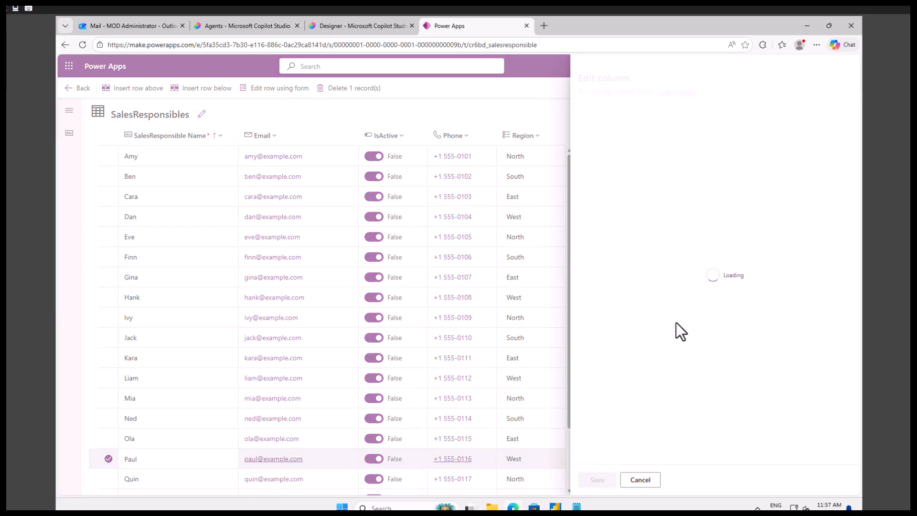
left_click(593, 400)
scroll(593, 401, "down", 5)
left_click_drag(649, 234, 566, 235)
left_click(357, 21)
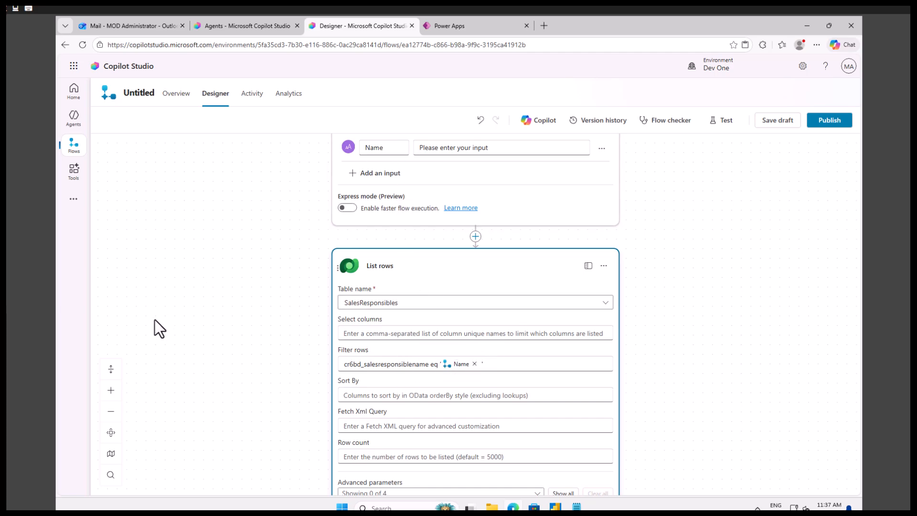
Expand the Select and Respond to the agent actions and review their field mapping and output.
scroll(158, 384, "down", 3)
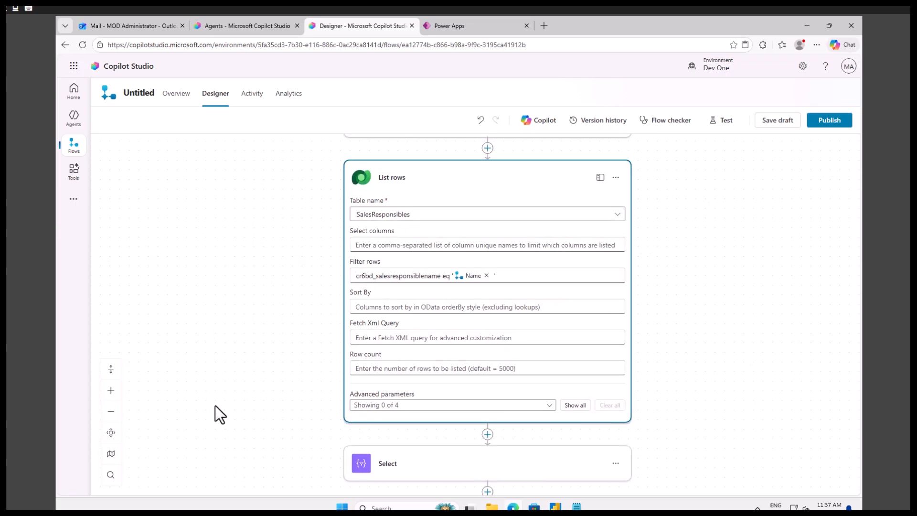
scroll(287, 282, "down", 2)
left_click(386, 308)
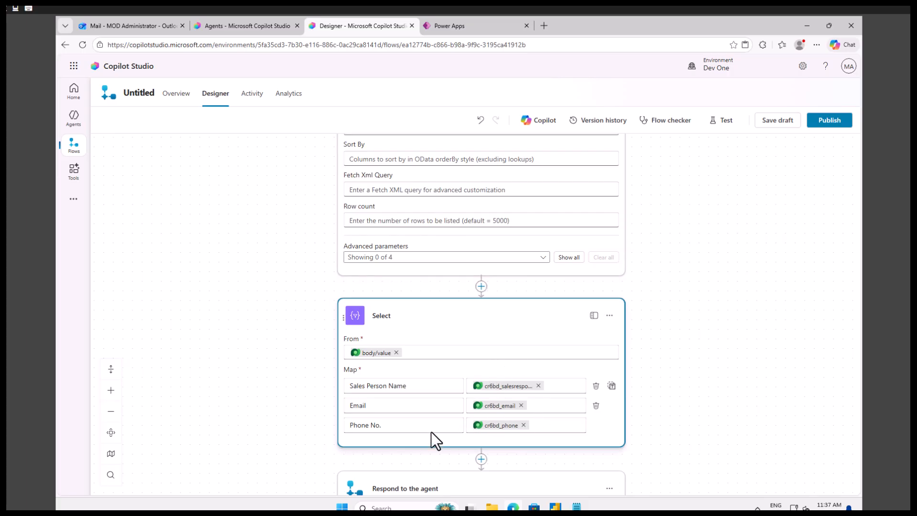
scroll(417, 463, "down", 1)
left_click(394, 437)
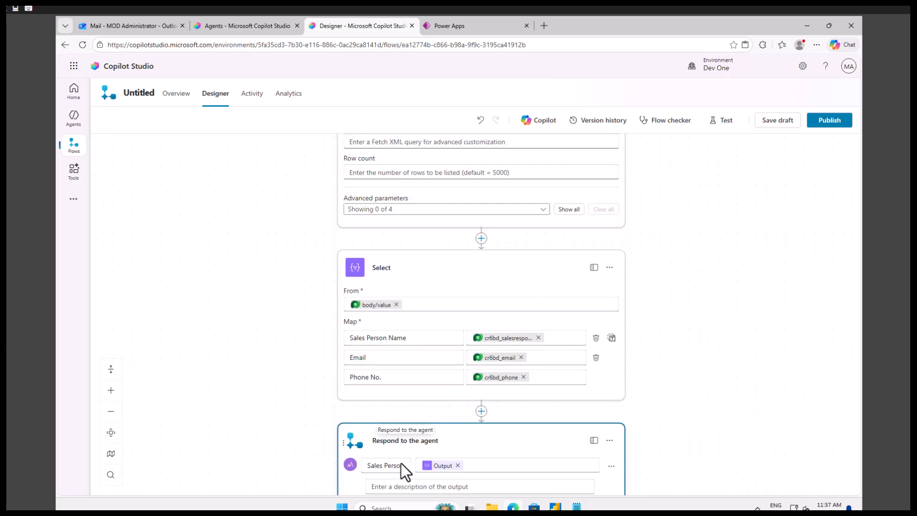
scroll(423, 436, "down", 1)
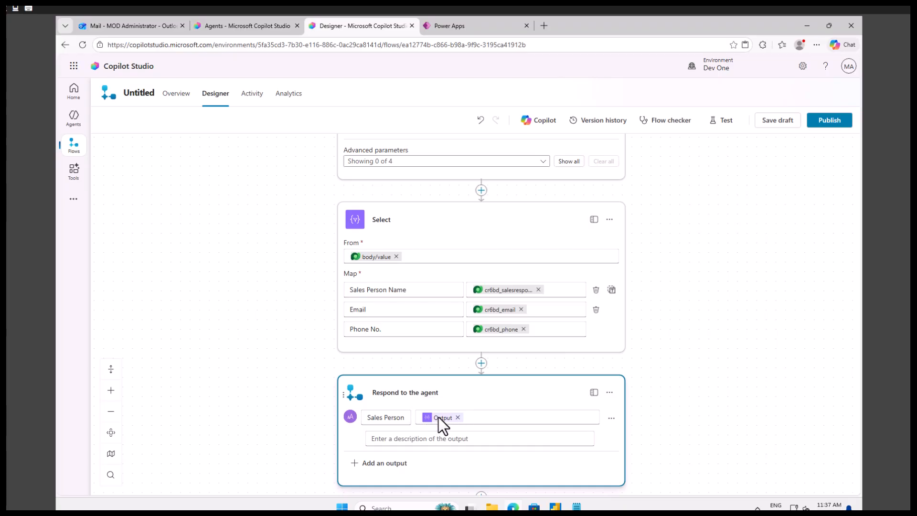
Open the flow's name for editing, and go back to the Sales check topic without renaming it.
left_click(146, 92)
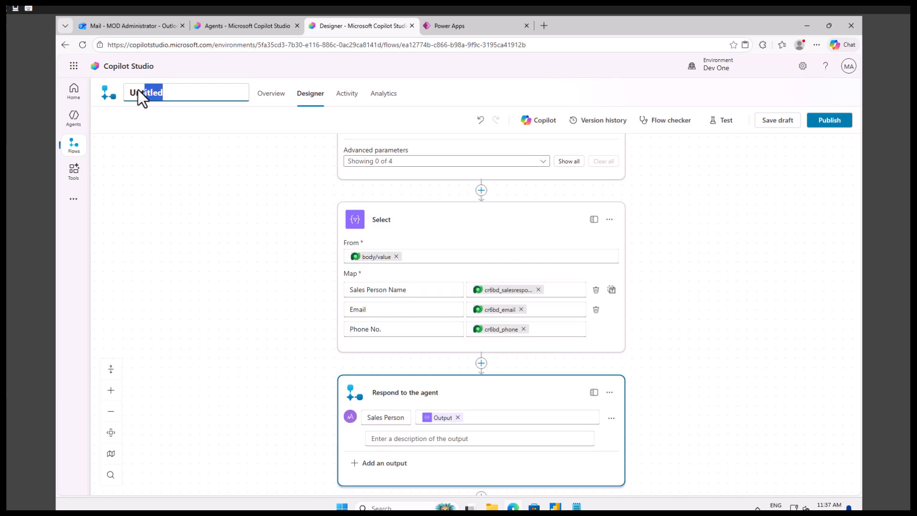
left_click(68, 48)
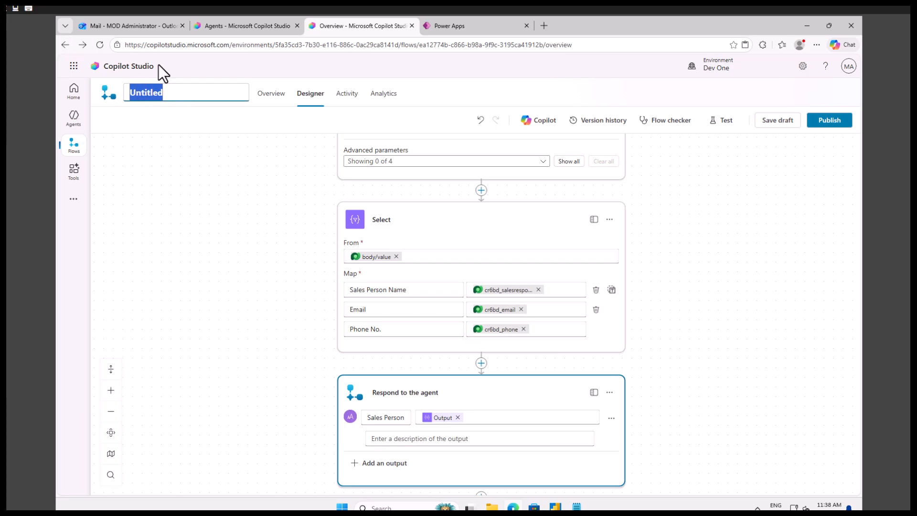
left_click(65, 47)
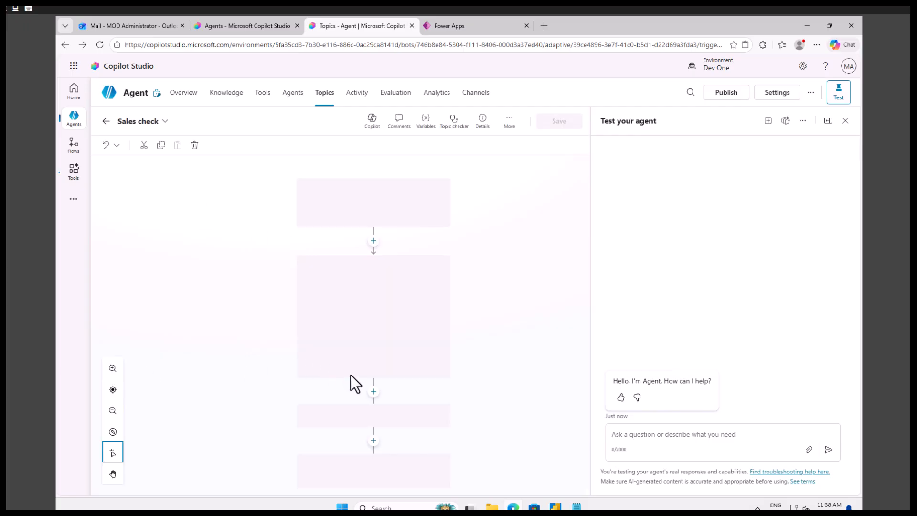
Review the topic's Action node and open its Message node to inspect the text and the SalesPersonData variable.
scroll(460, 374, "down", 2)
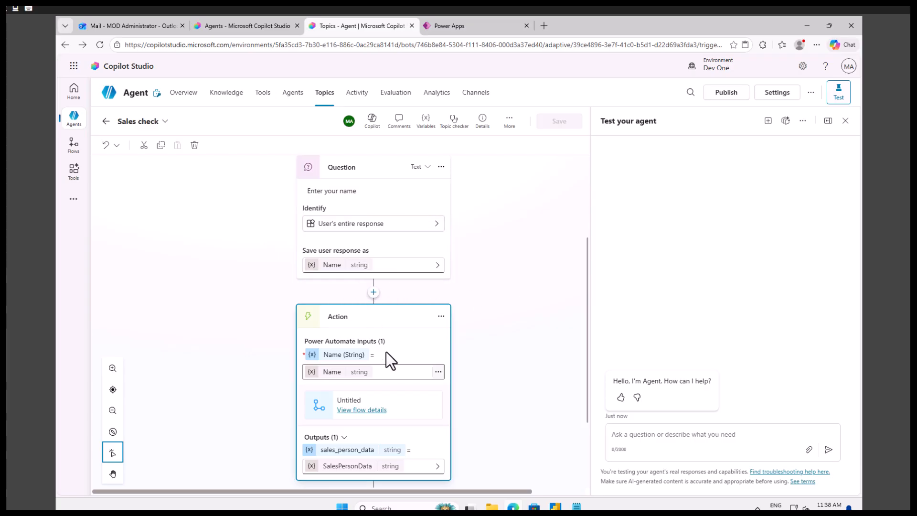
scroll(386, 353, "down", 2)
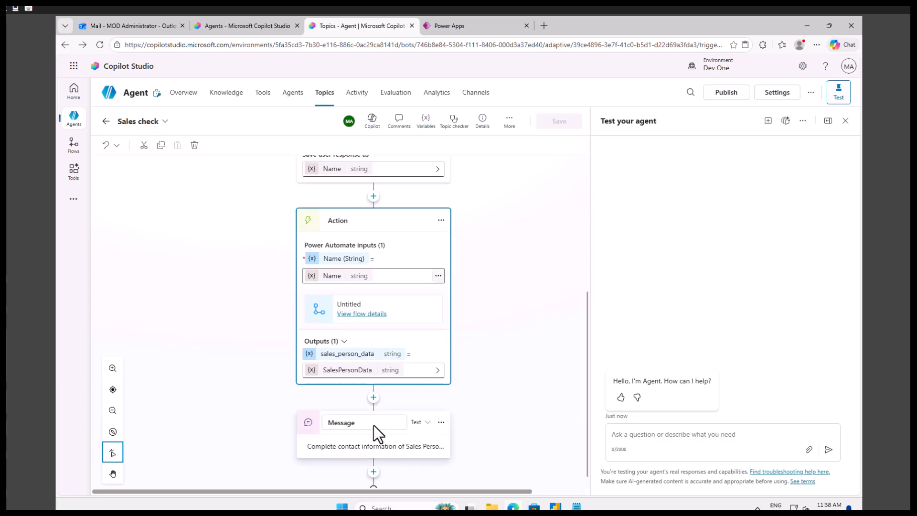
left_click(349, 449)
scroll(372, 465, "down", 1)
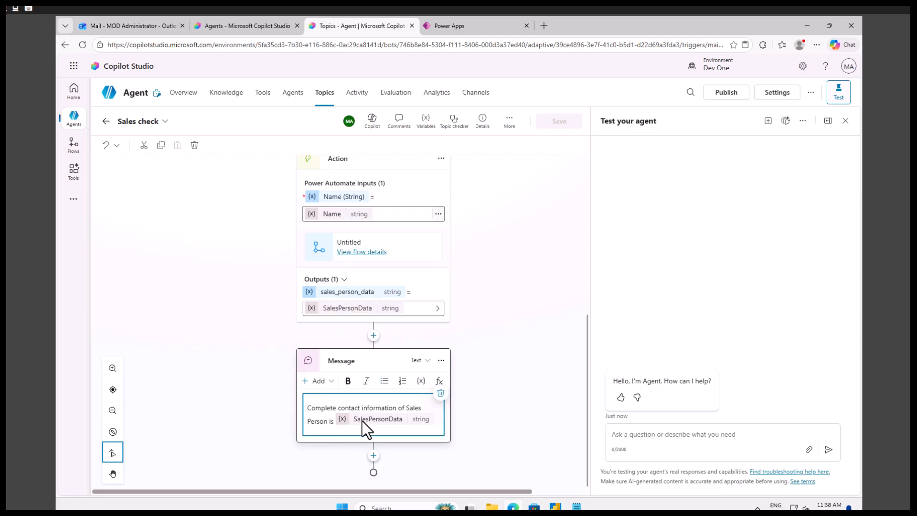